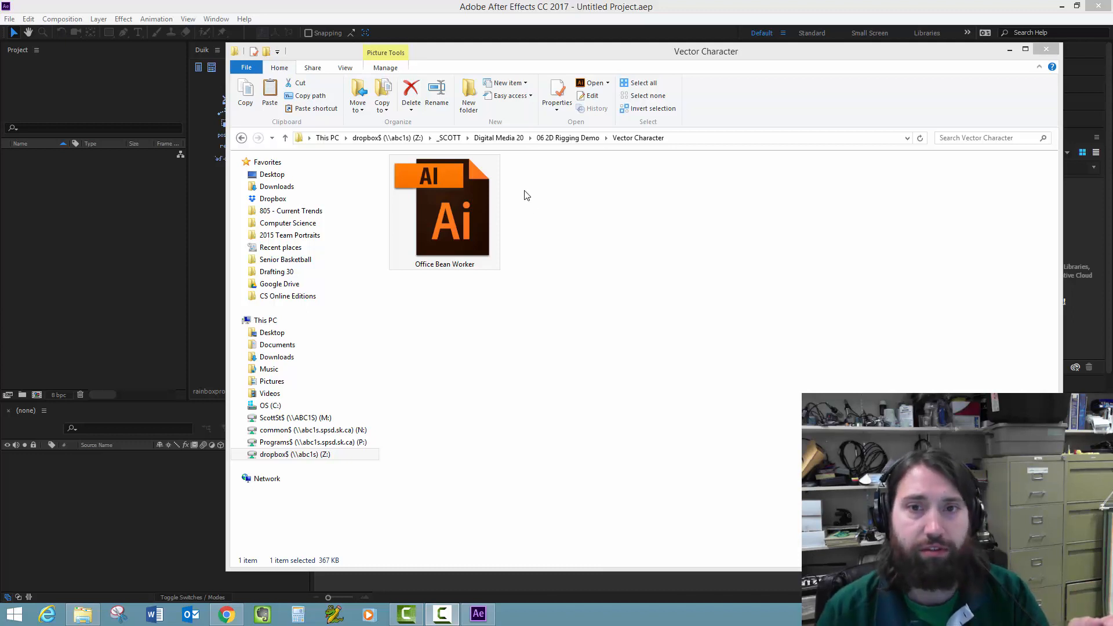
Step: Import the Office Bean Worker Illustrator file as a composition with footage dimensions set to Document Size, and open that composition
drag(468, 59, 470, 47)
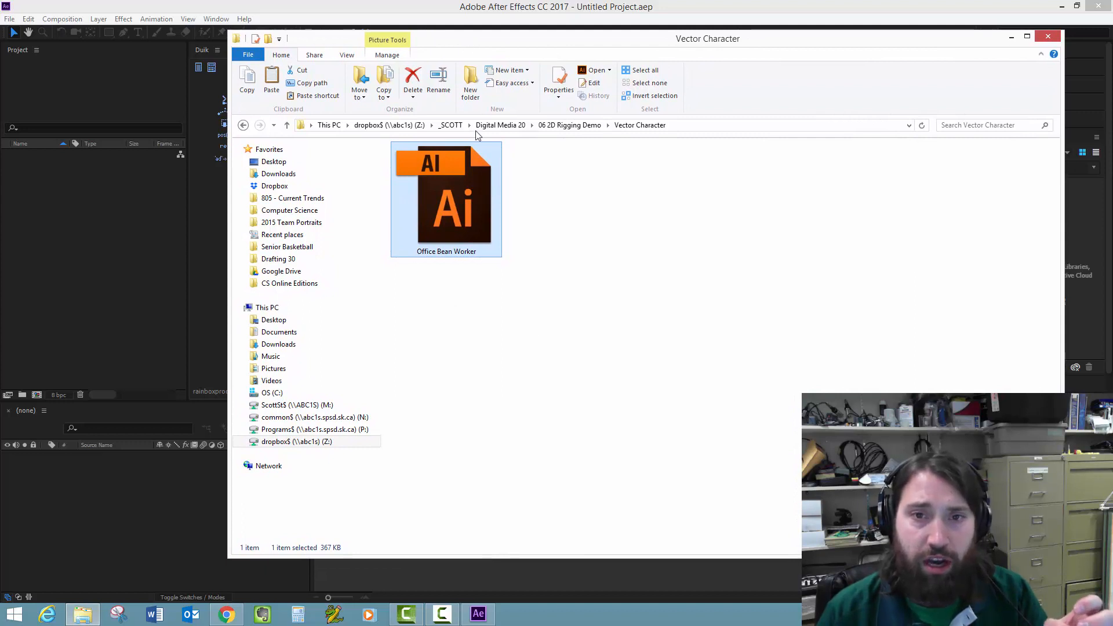
drag(474, 39, 464, 44)
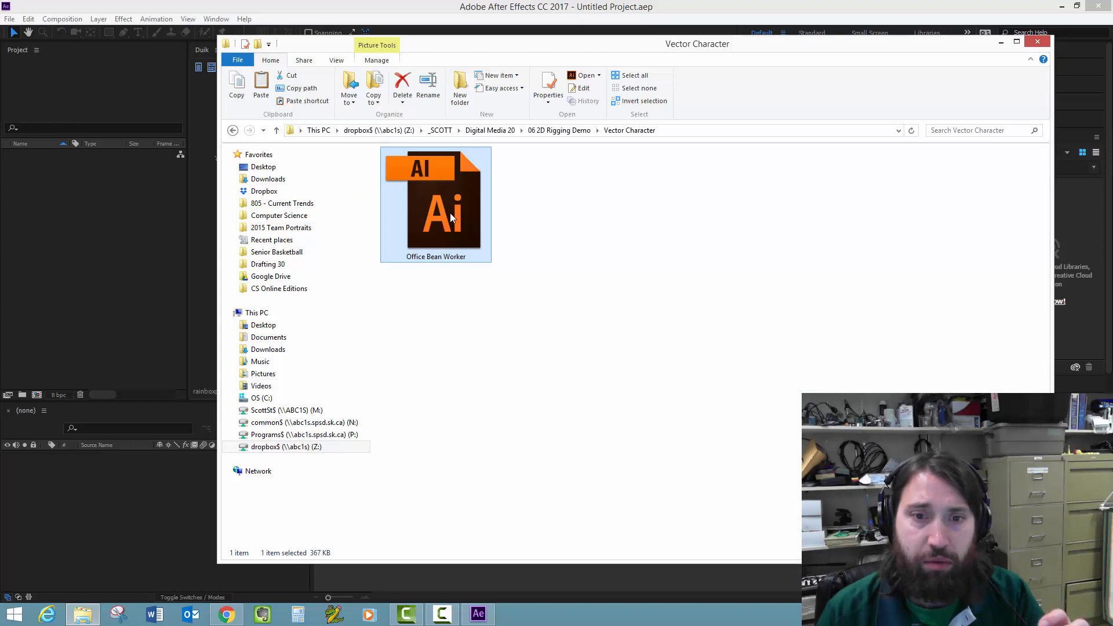
drag(451, 207, 79, 268)
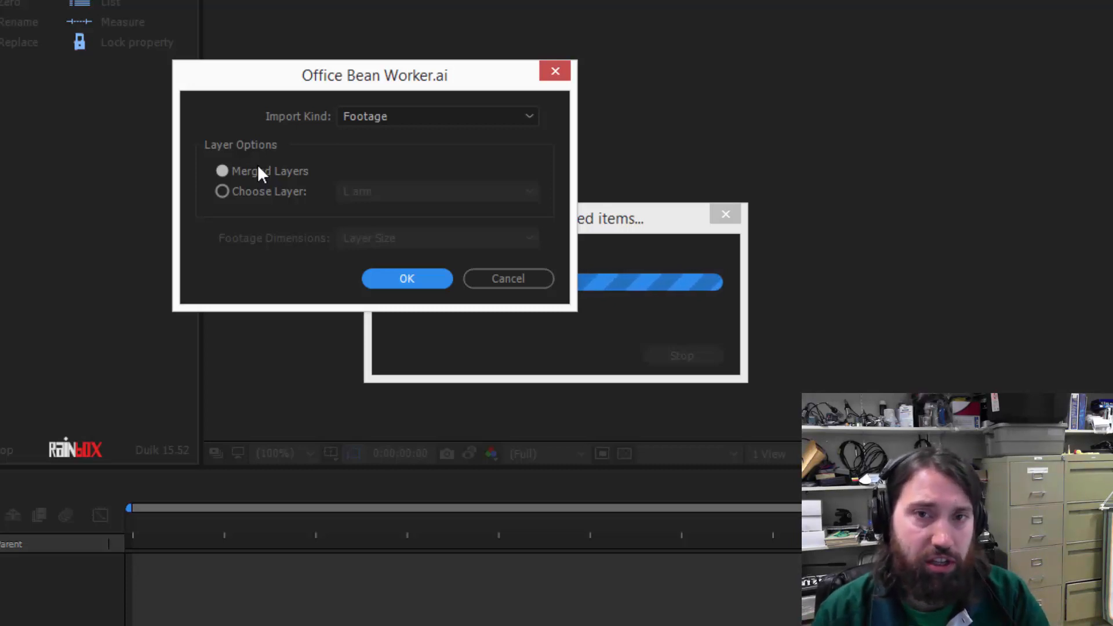
click(478, 117)
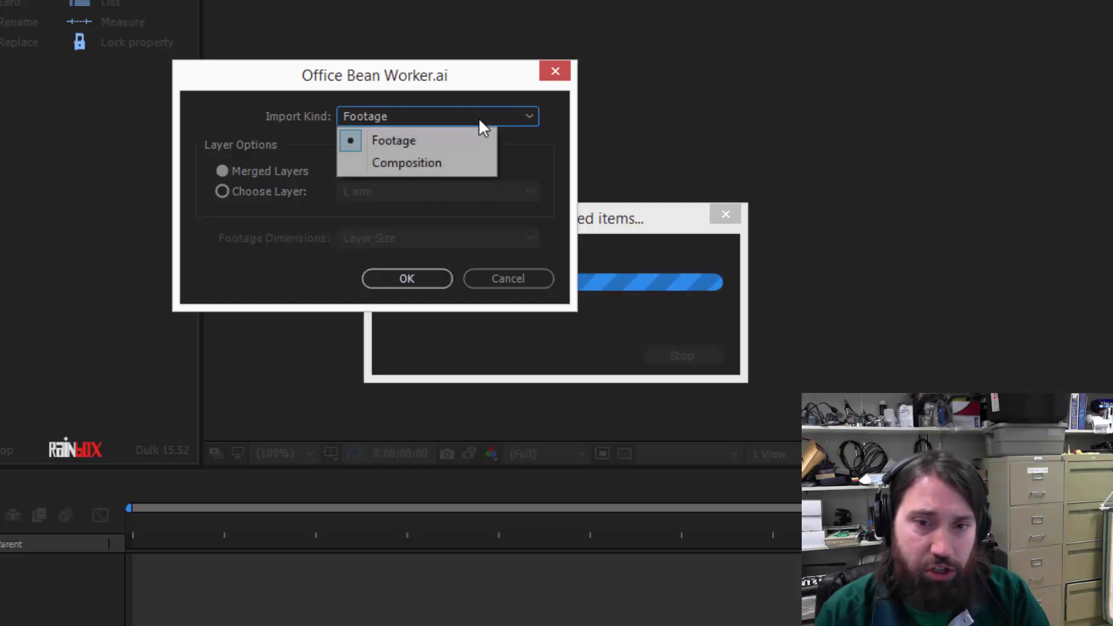
click(452, 162)
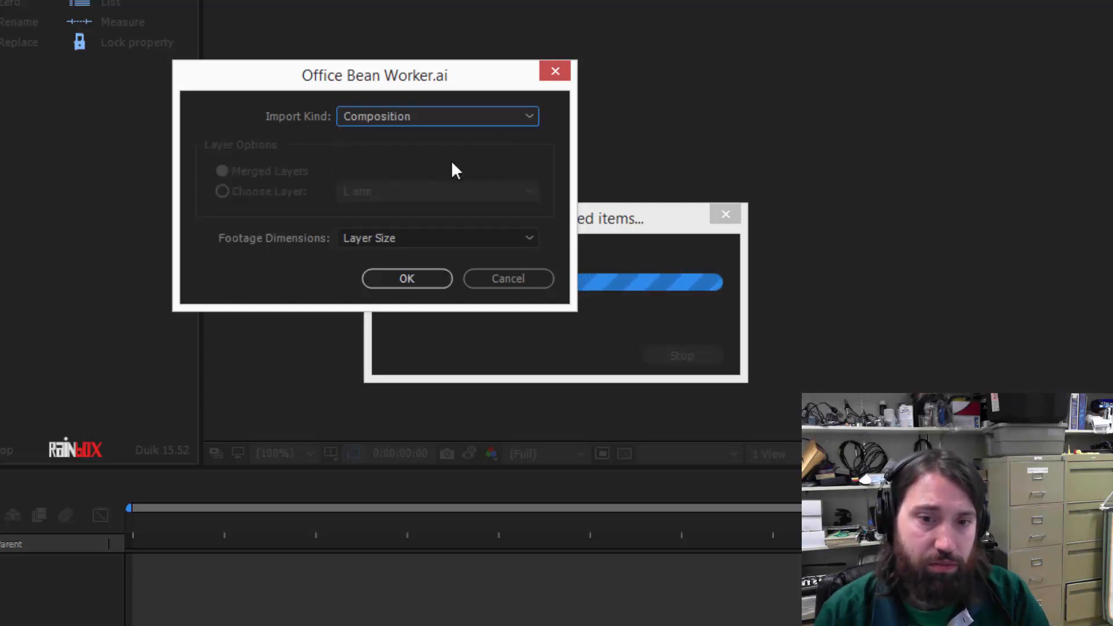
click(424, 239)
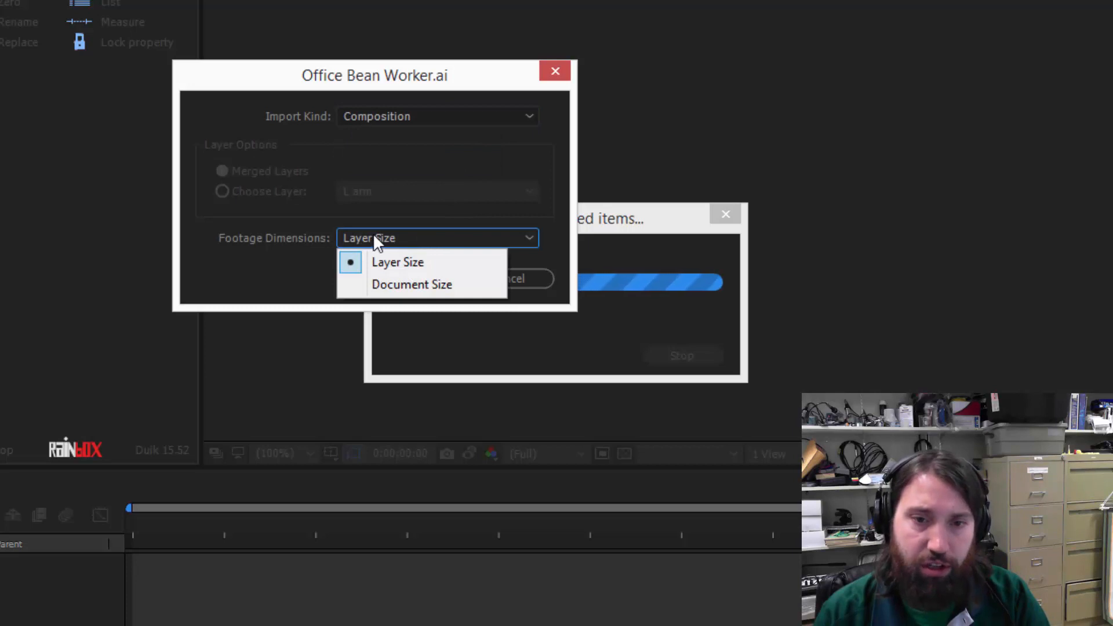
click(410, 284)
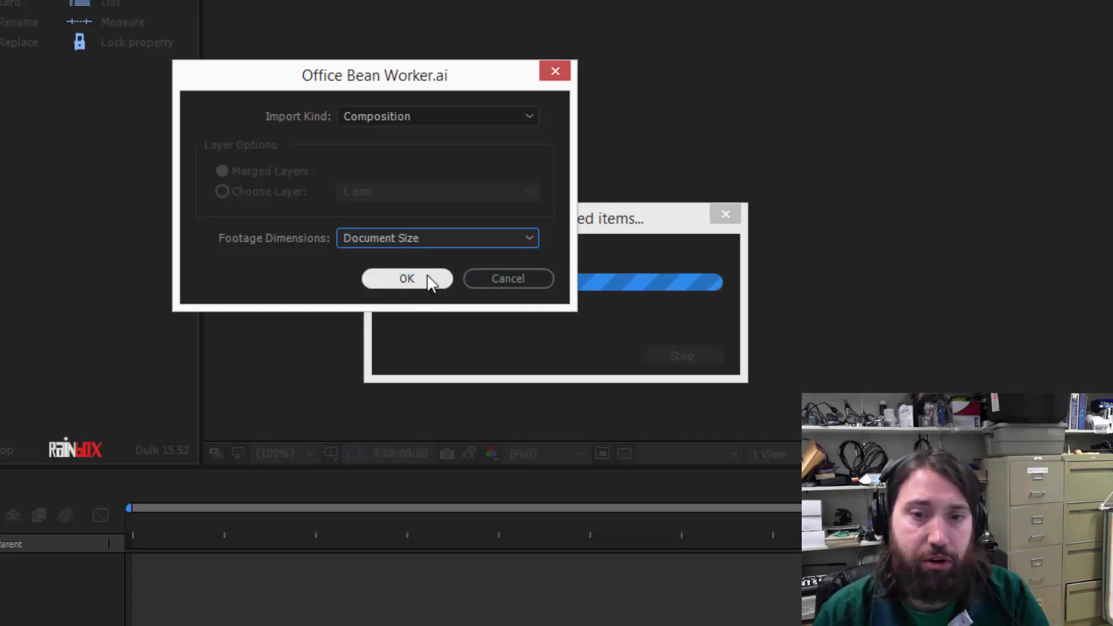
click(447, 283)
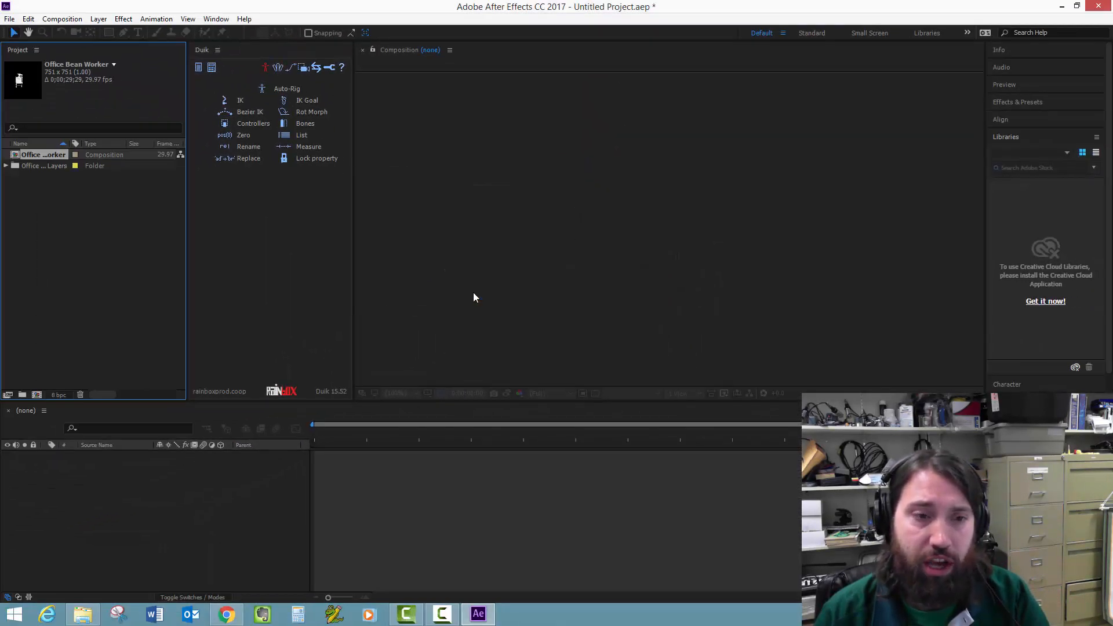
double_click(34, 154)
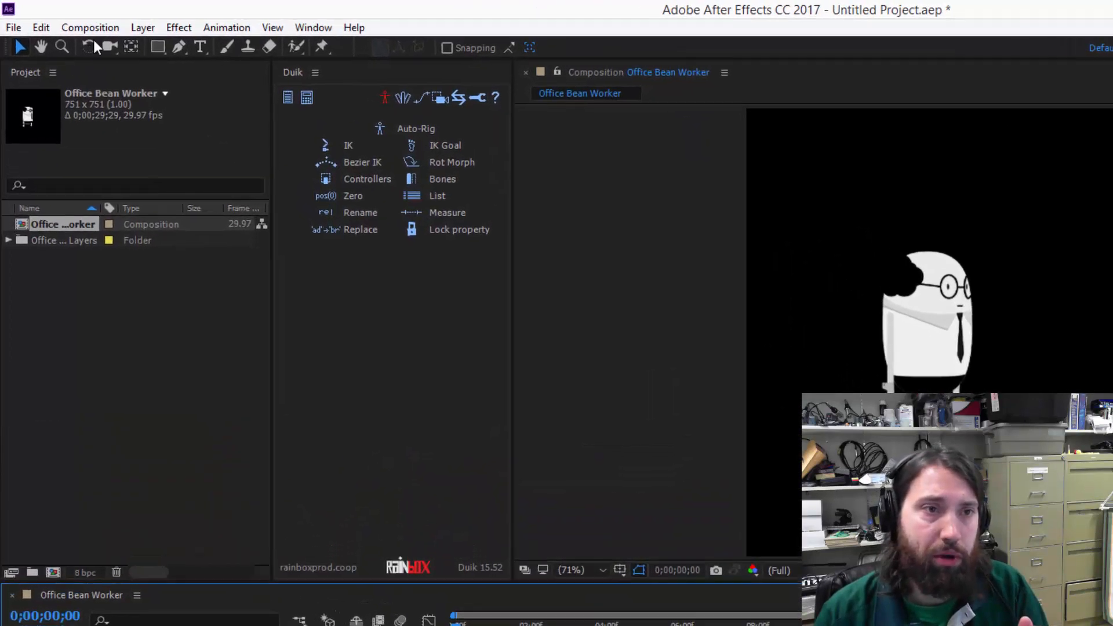
Step: Set the Office Bean Worker composition's background color to the gray-cyan 71979E in its composition settings
click(95, 29)
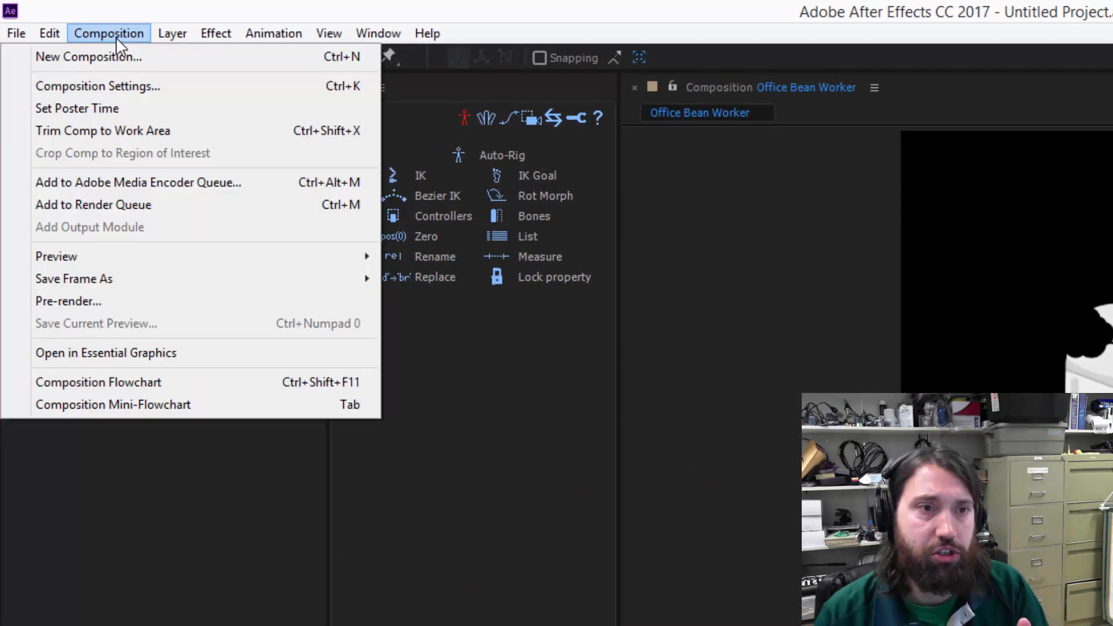
click(119, 91)
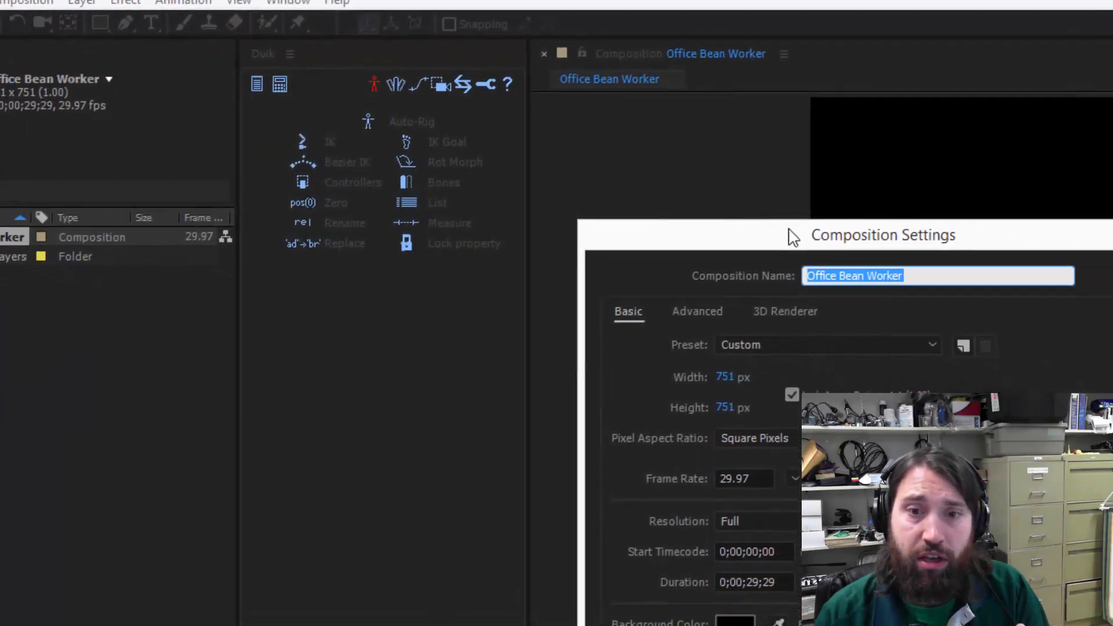
click(367, 454)
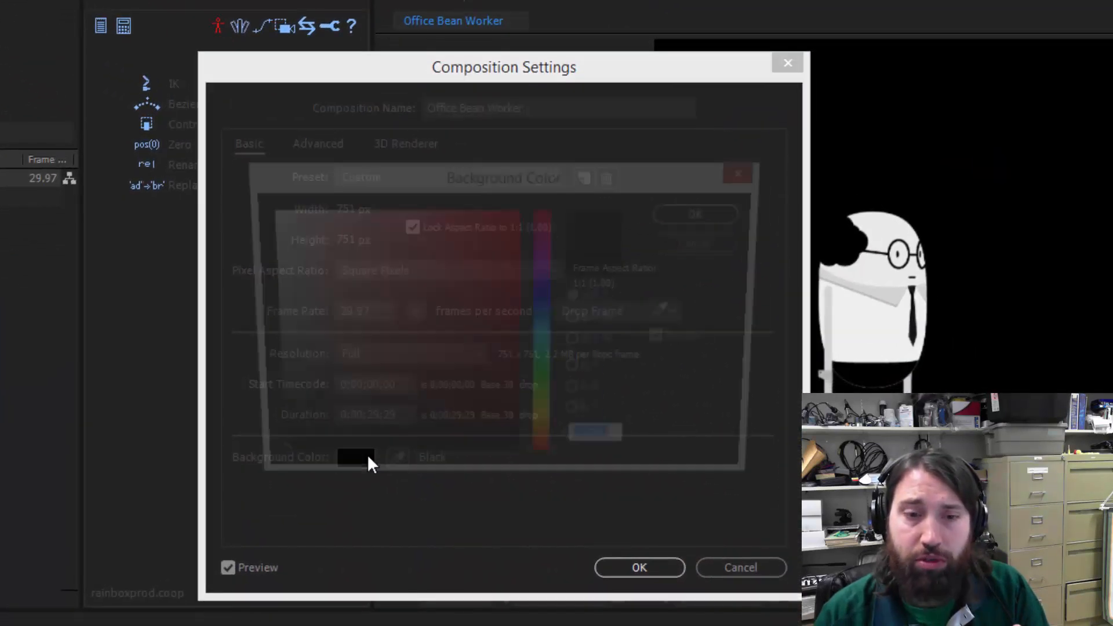
click(541, 307)
click(544, 332)
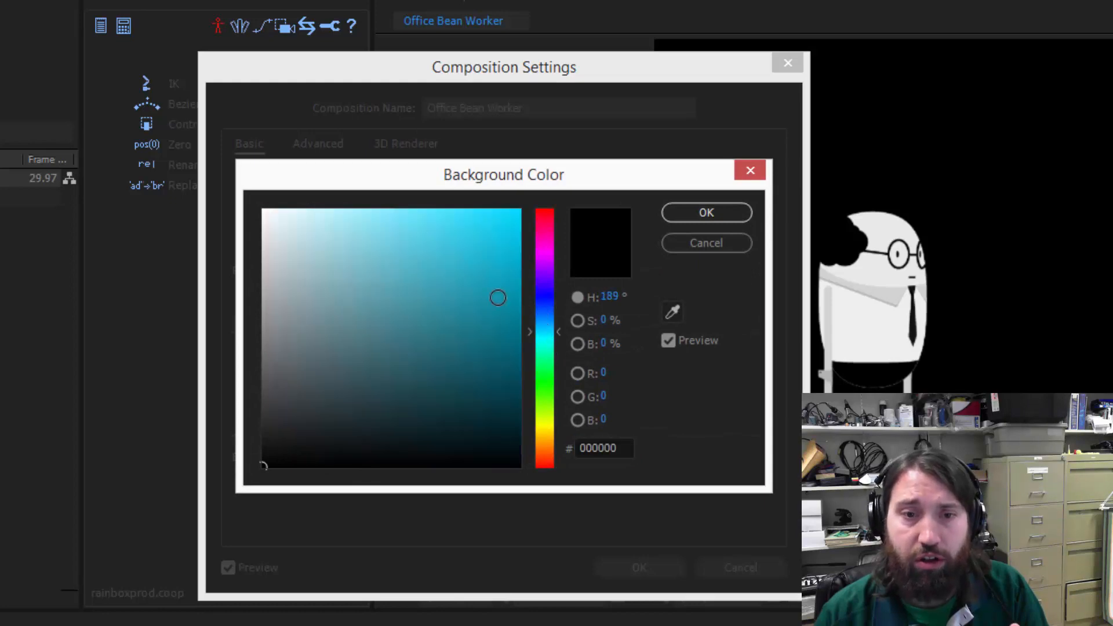
drag(390, 218, 335, 306)
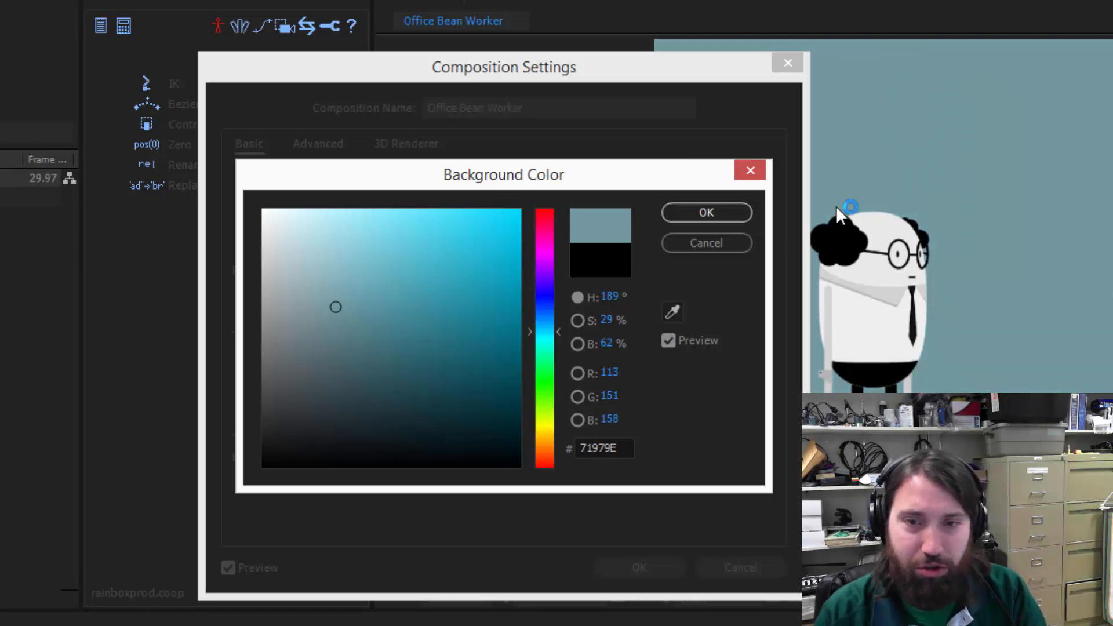
click(710, 212)
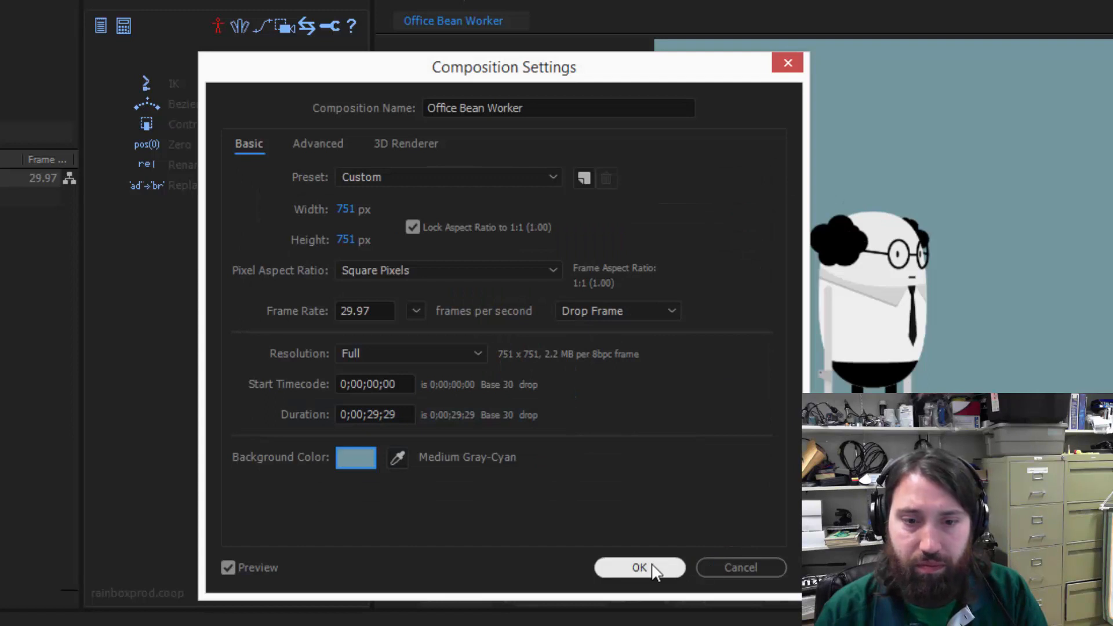
click(651, 566)
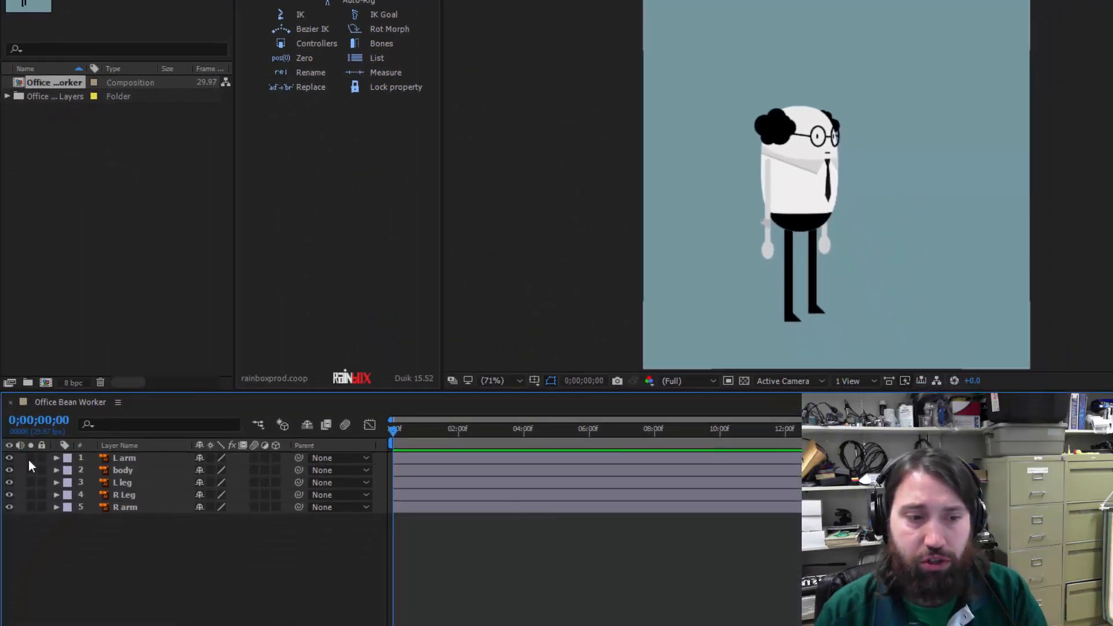
Step: Solo the L arm, body, L leg, R Leg and R arm layers one at a time to examine each body part
click(28, 460)
click(30, 458)
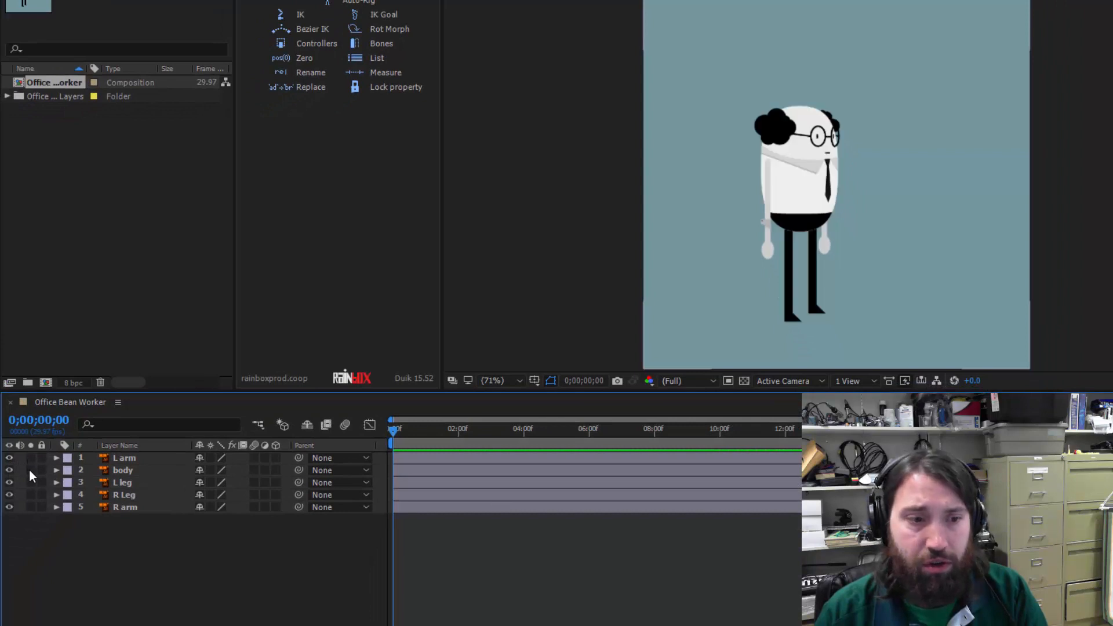
click(30, 470)
click(30, 471)
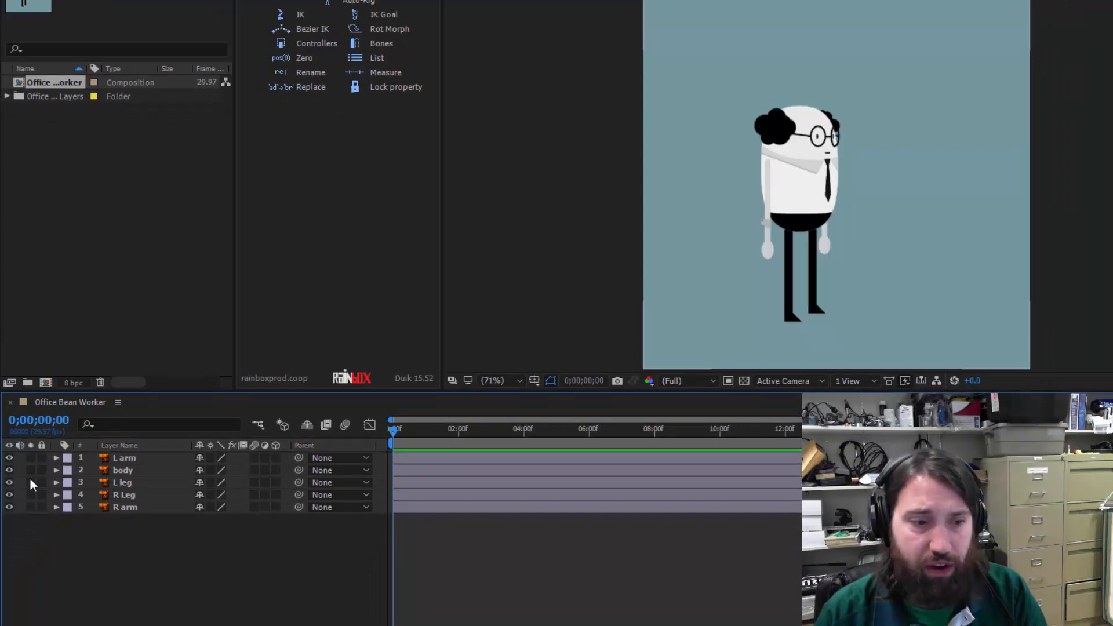
click(30, 483)
click(31, 482)
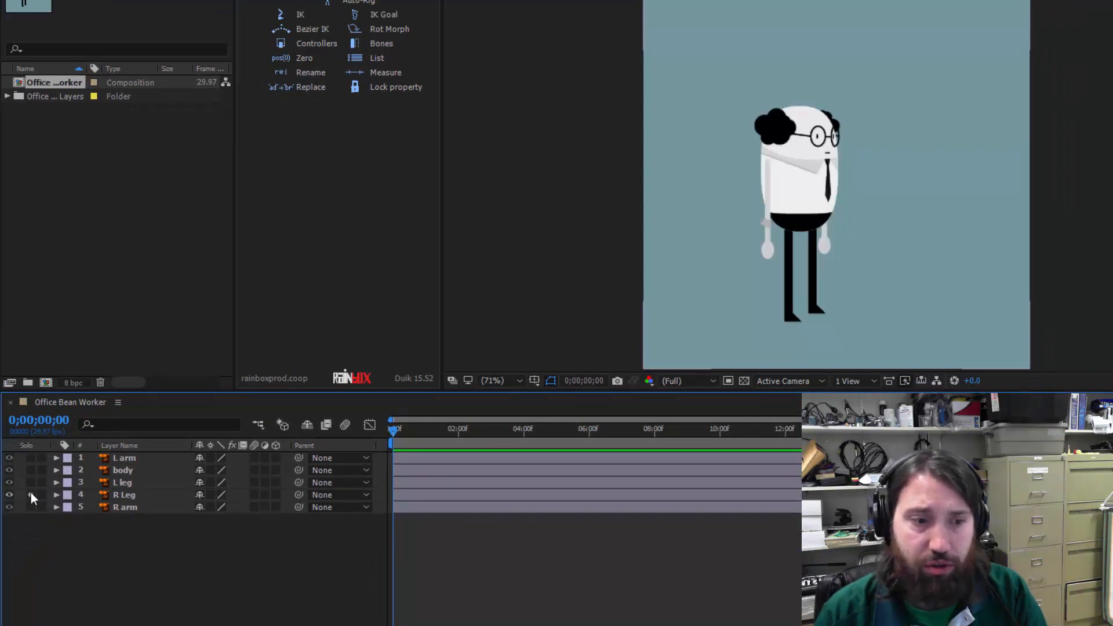
click(31, 494)
click(30, 494)
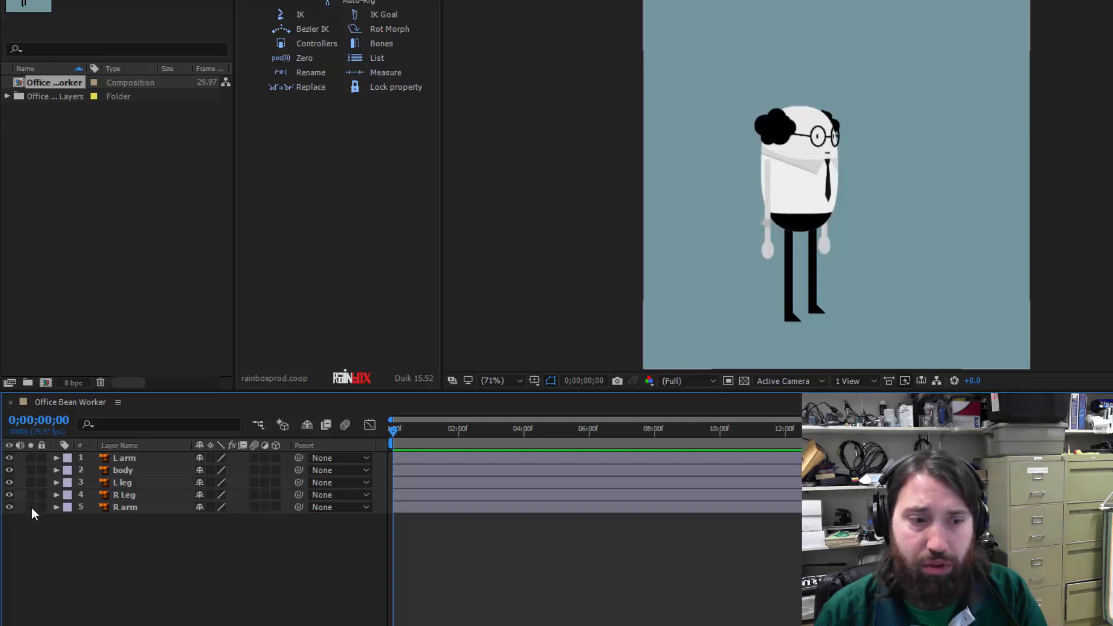
click(31, 507)
click(30, 507)
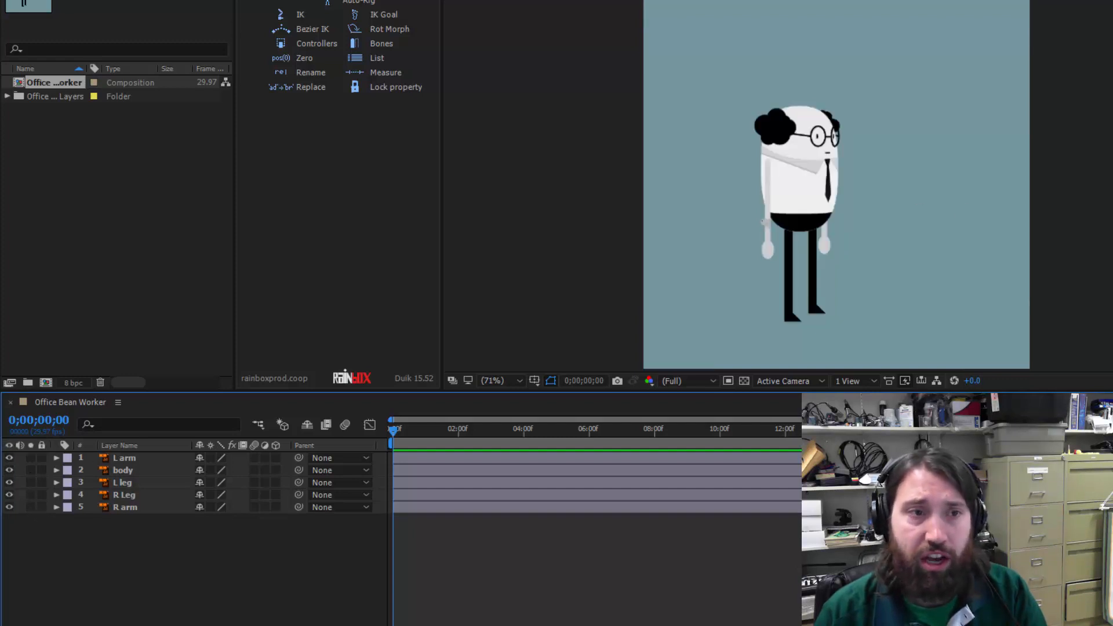
Step: Move the L arm, L leg, R Leg and R arm layers away from the character's body
click(728, 167)
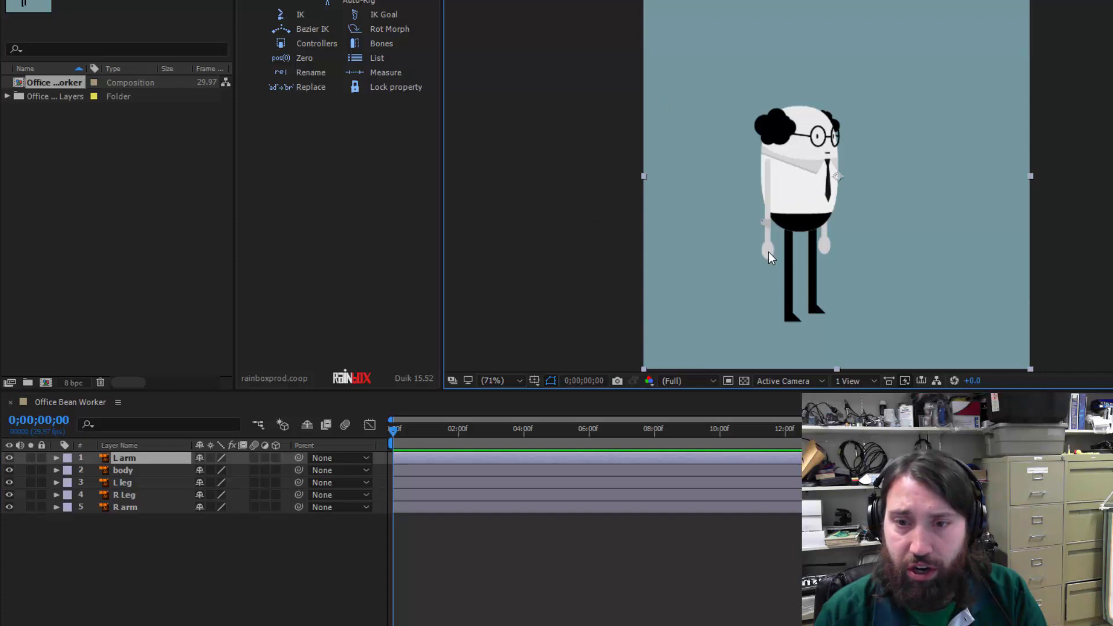
drag(767, 251, 692, 250)
click(123, 482)
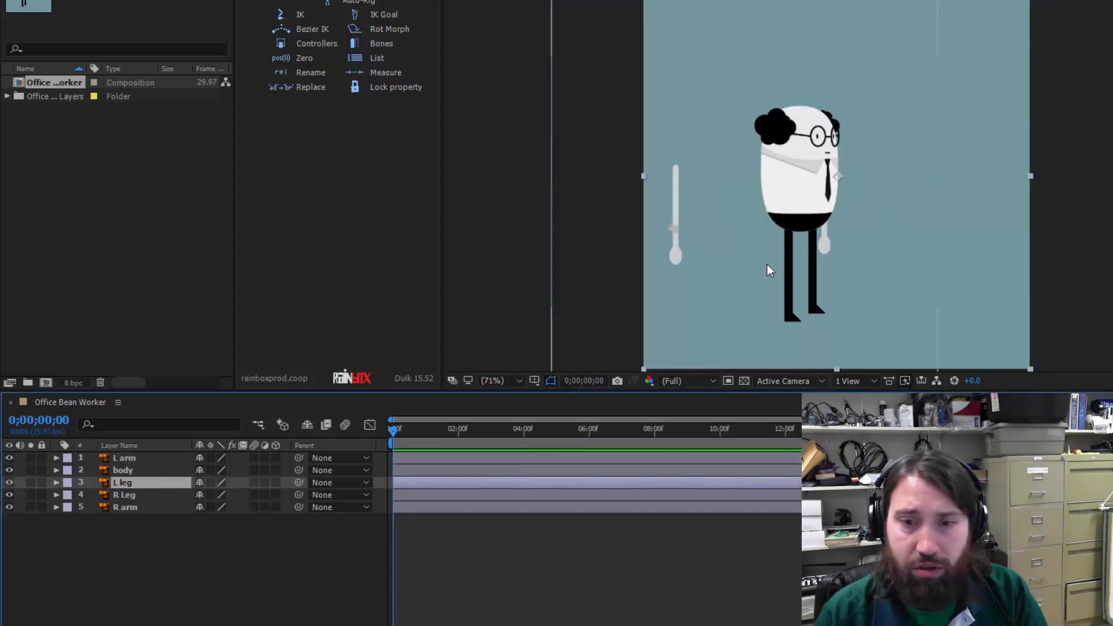
drag(800, 263, 745, 289)
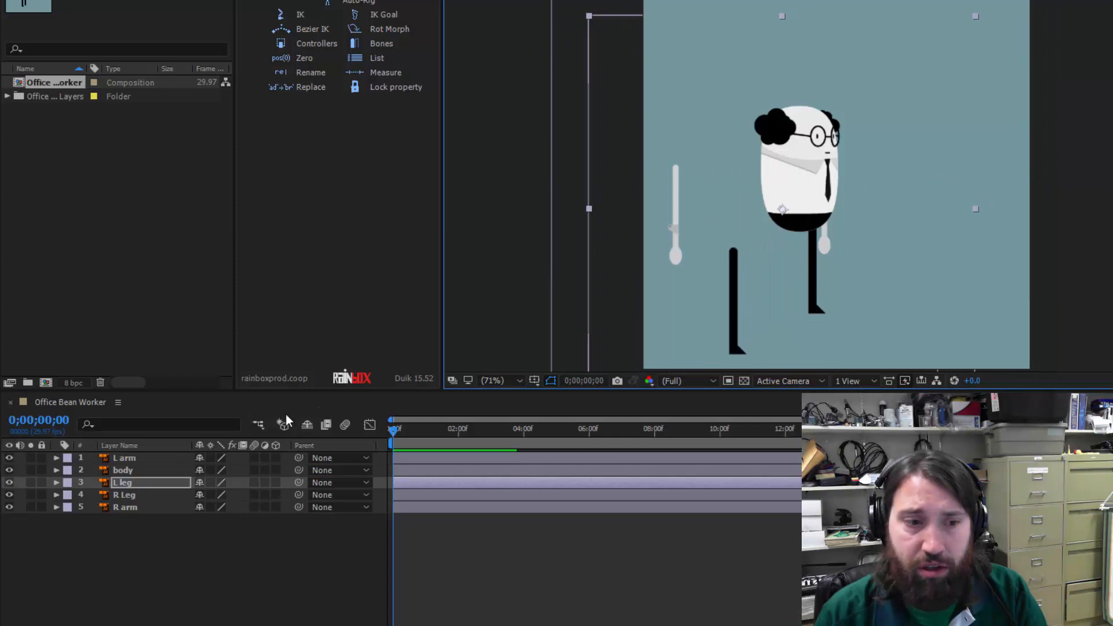
click(127, 496)
drag(943, 287, 958, 301)
click(128, 507)
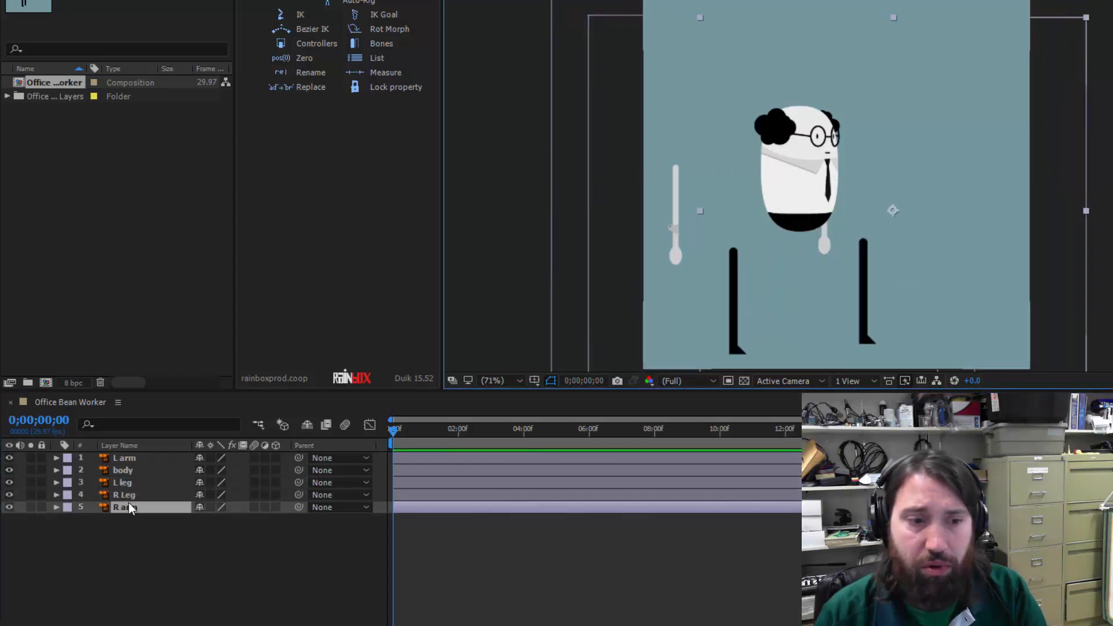
drag(942, 194, 1018, 174)
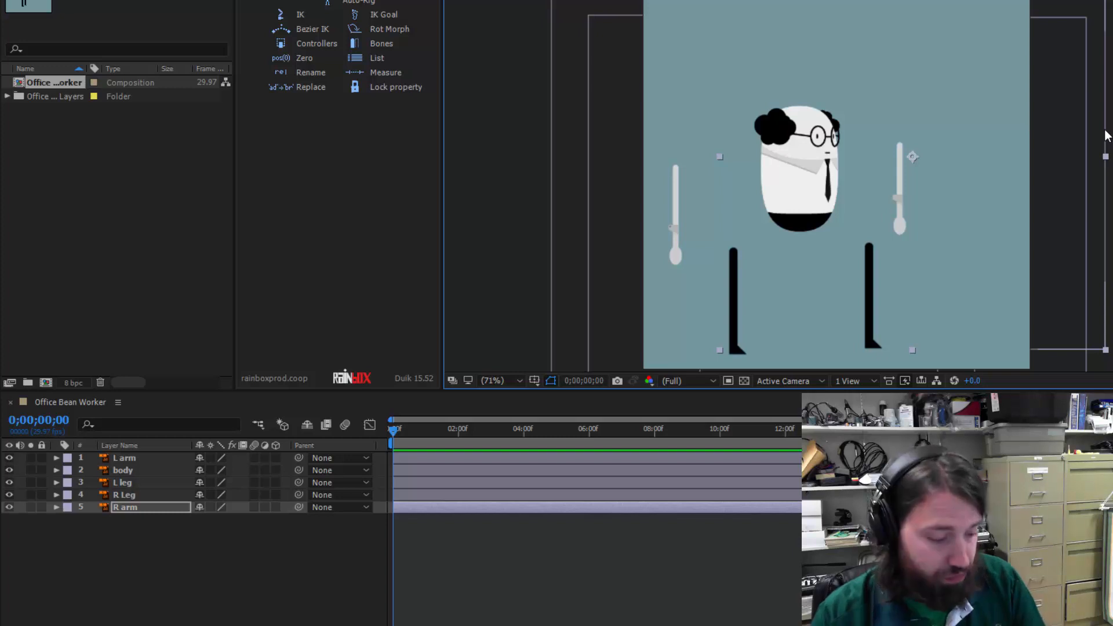
Step: Undo the moves of both arm and both leg layers, and clear the layer selection
key(ctrl+z)
key(ctrl+z)
key(ctrl+z)
key(ctrl+z)
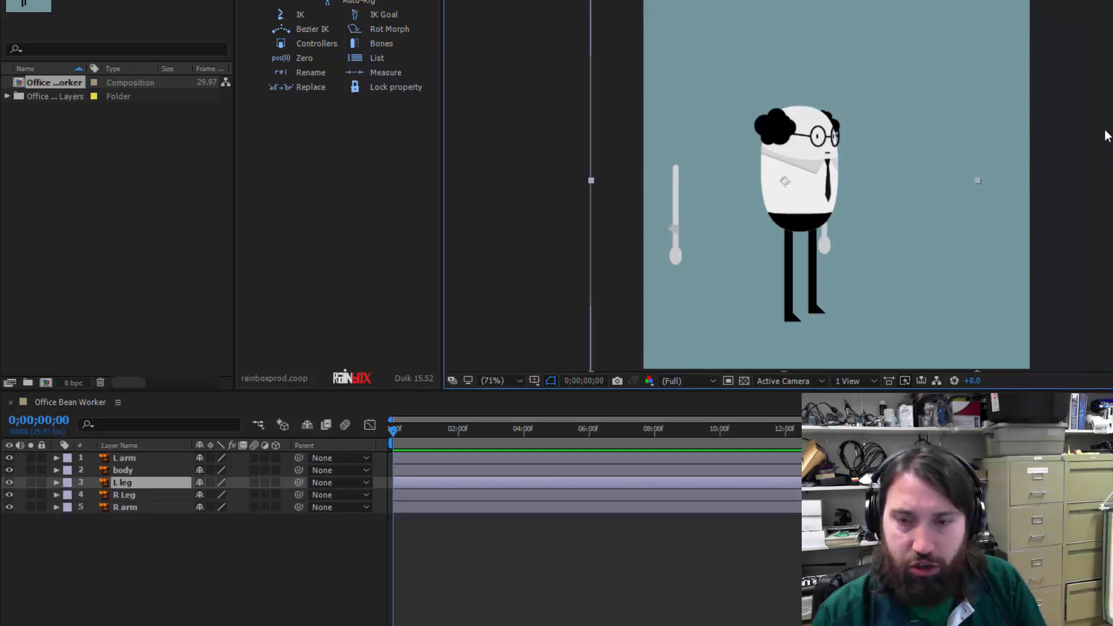
key(ctrl+z)
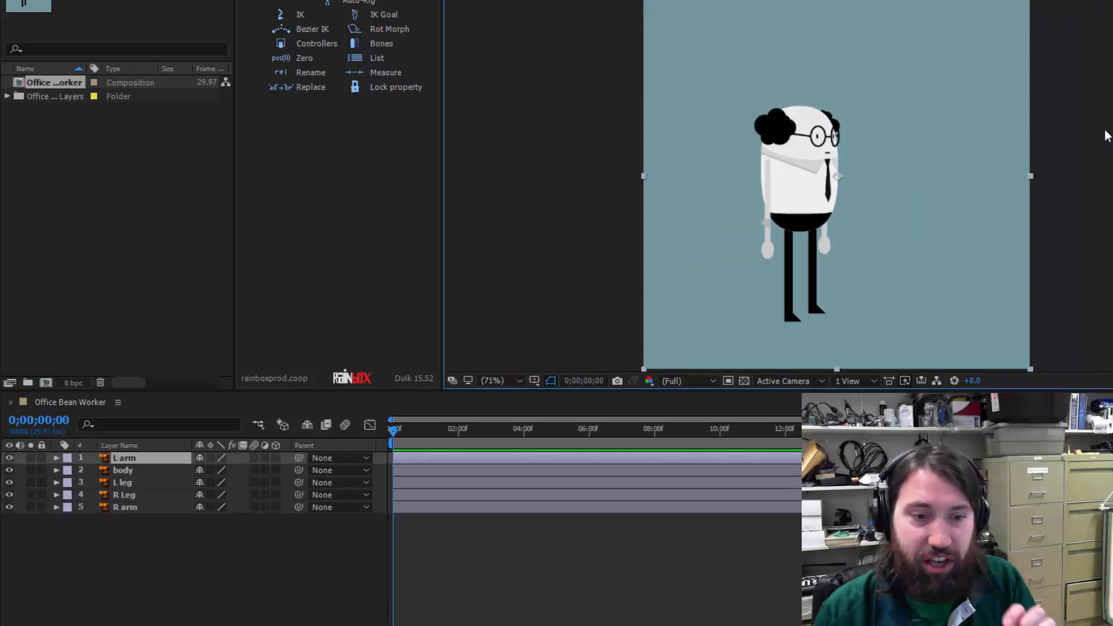
click(342, 540)
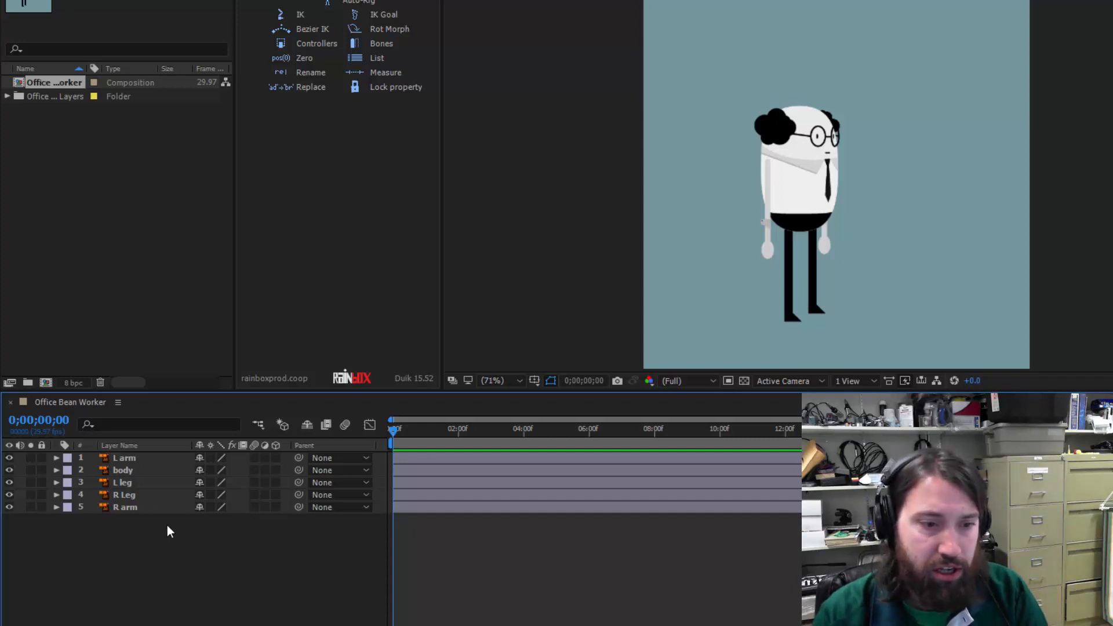
Step: Solo the L arm layer and place a Puppet pin at the shoulder end of the arm with the mesh shown
click(30, 457)
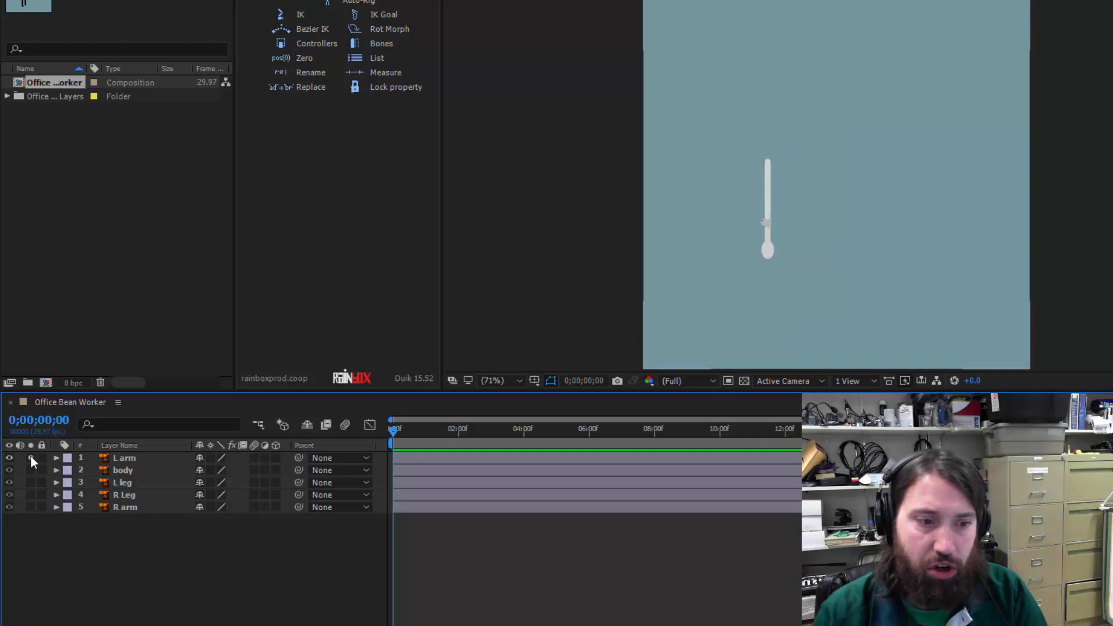
scroll(756, 212, up, 3)
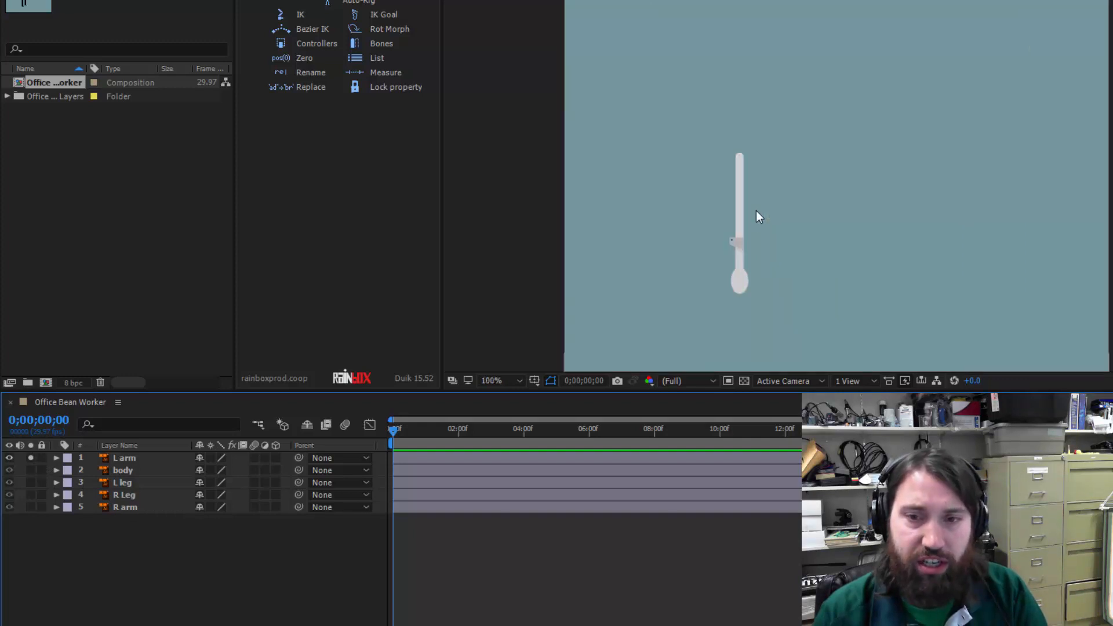
drag(679, 262, 641, 162)
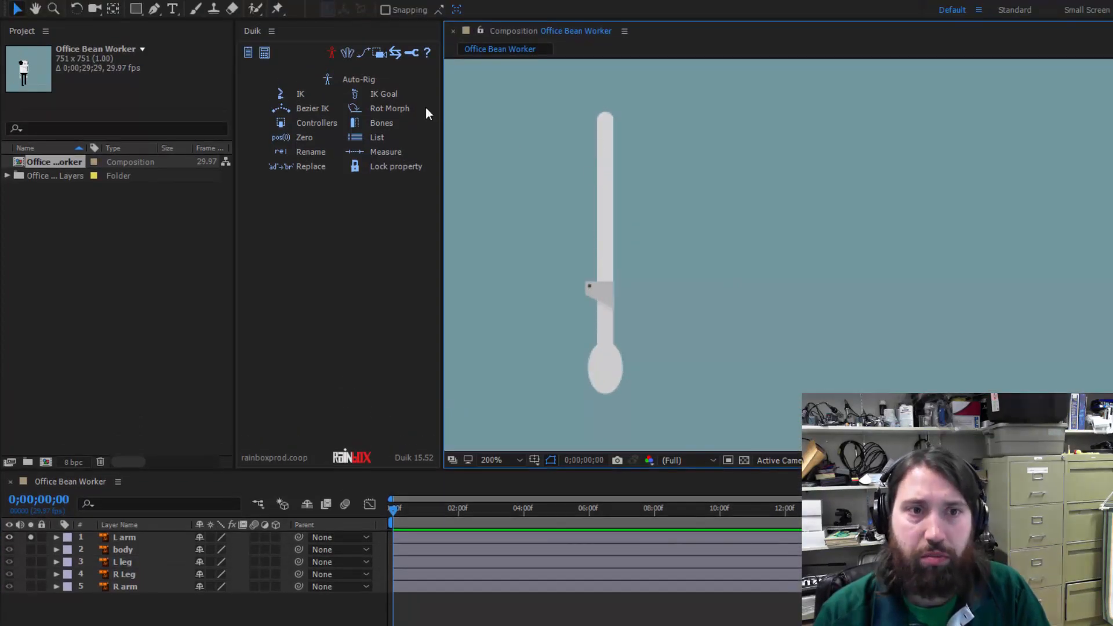
click(277, 10)
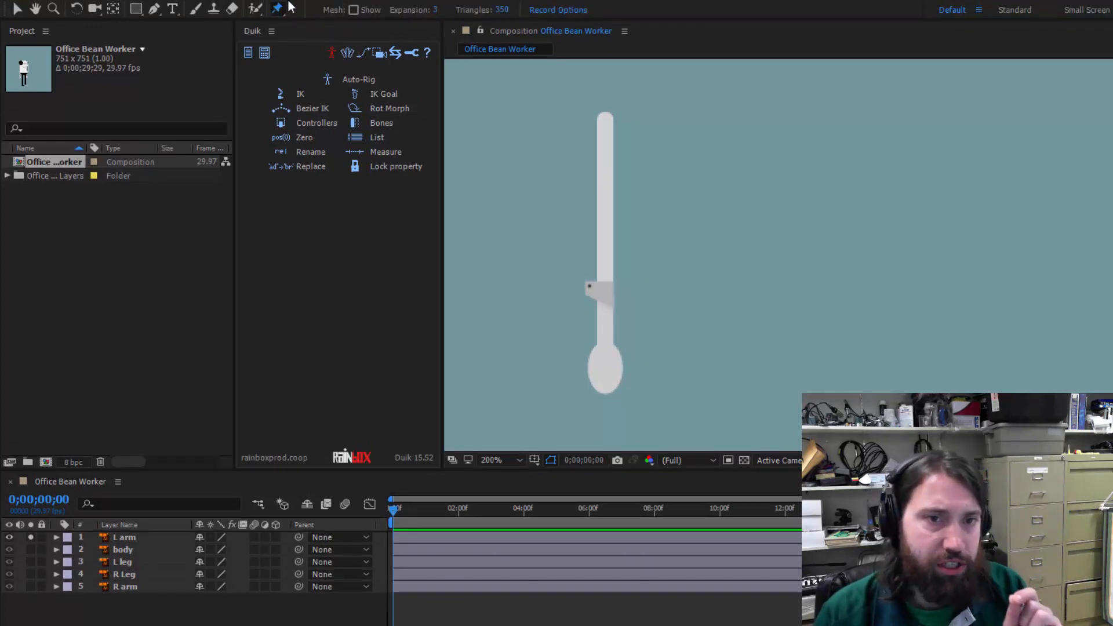
click(356, 12)
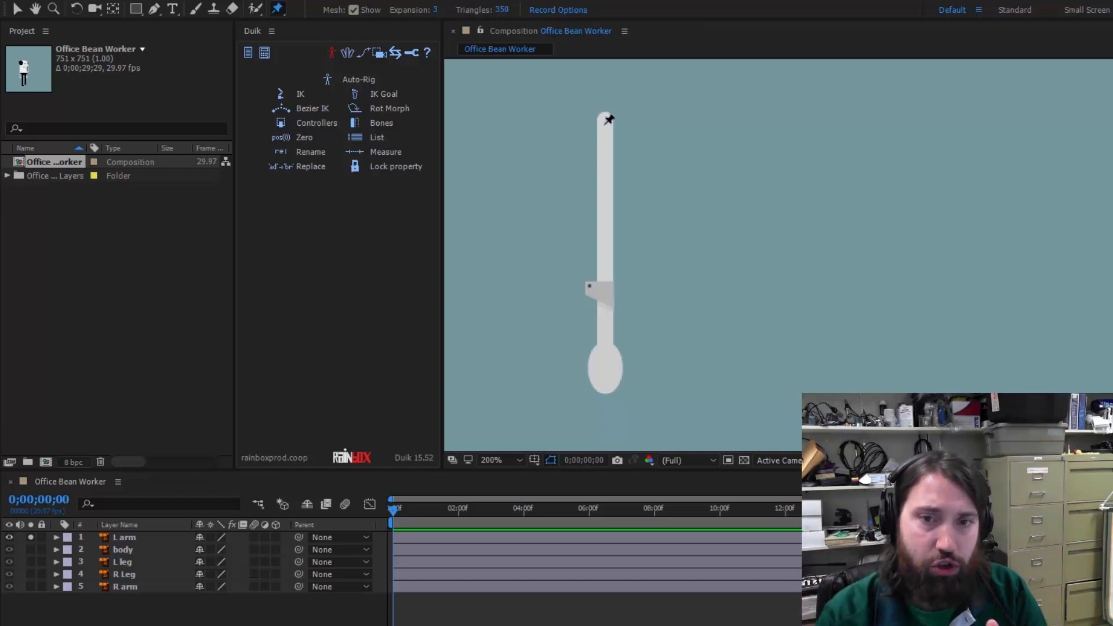
click(610, 119)
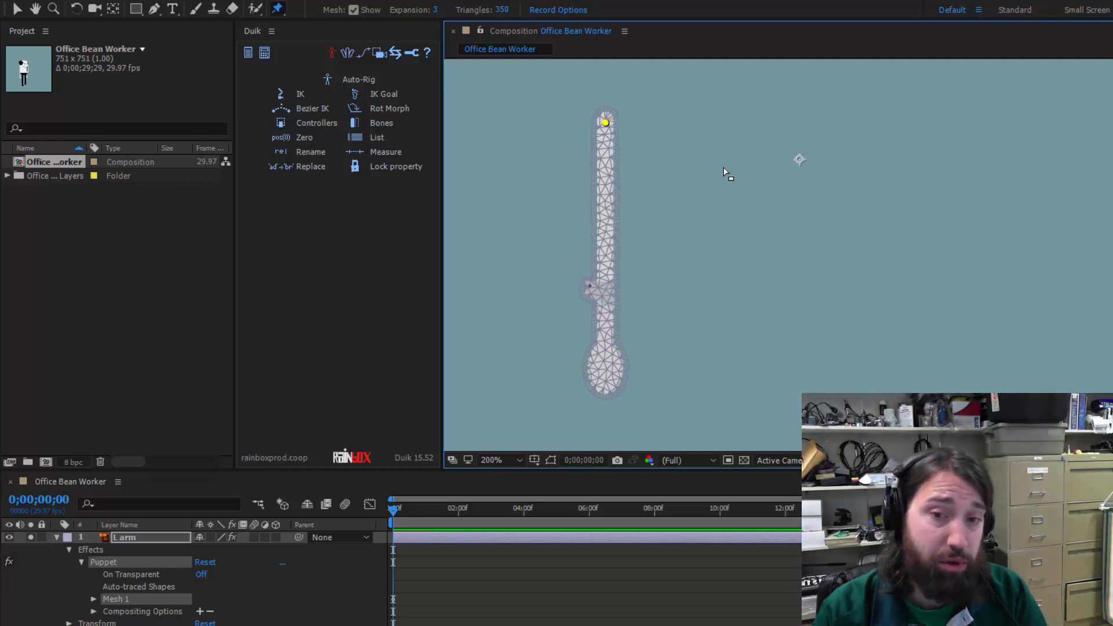
Step: Add Puppet pins at the elbow and hand of the L arm, and test the elbow bend before undoing it
click(602, 251)
click(607, 368)
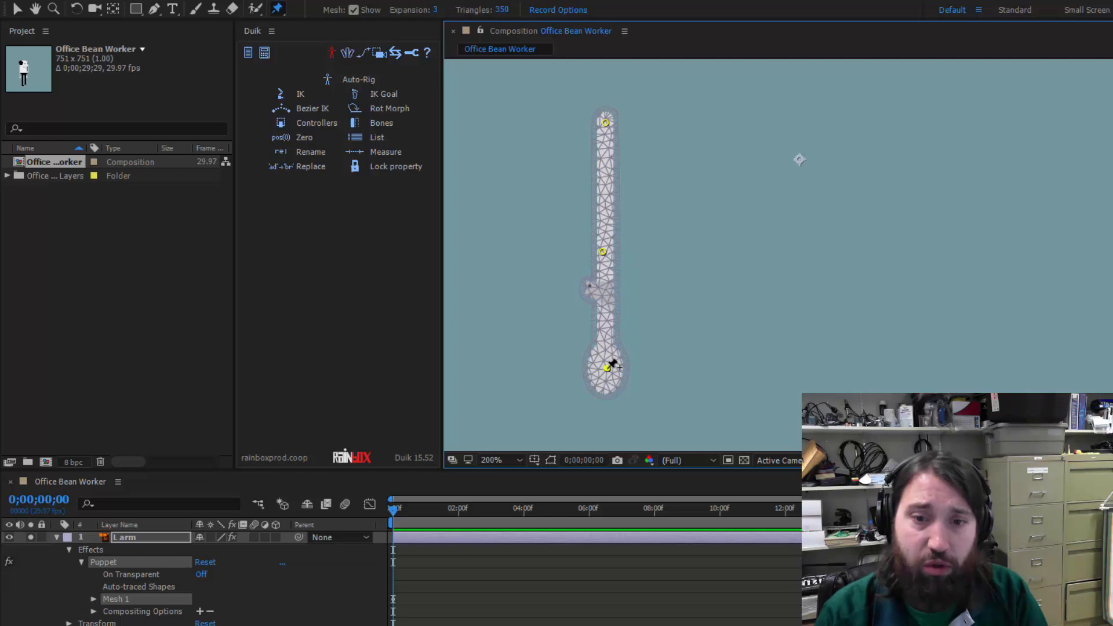
drag(603, 252, 542, 249)
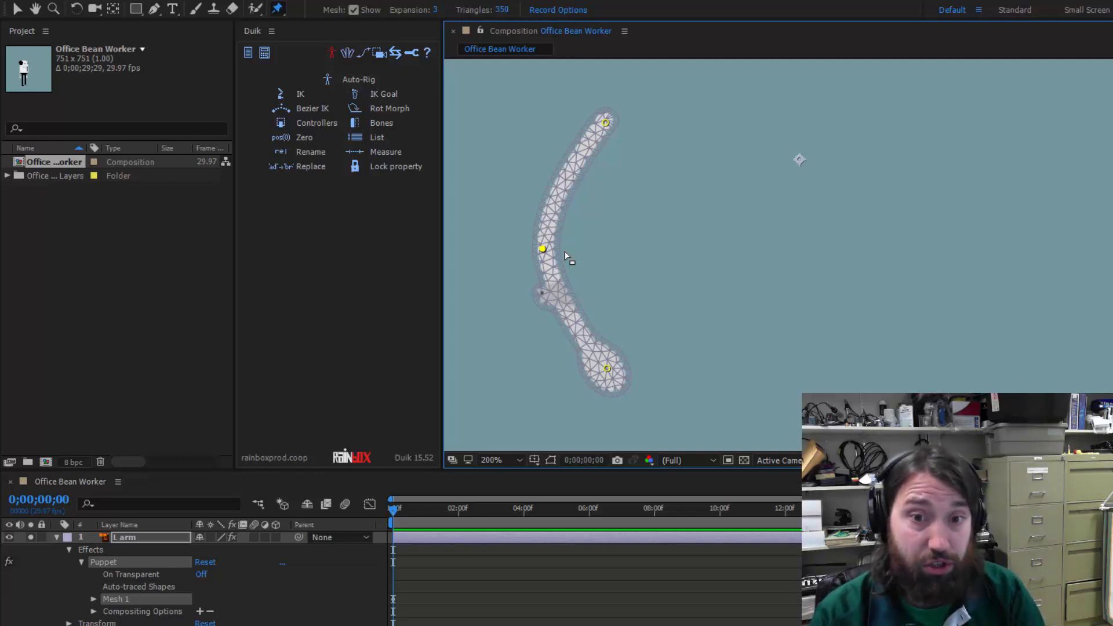
key(ctrl+z)
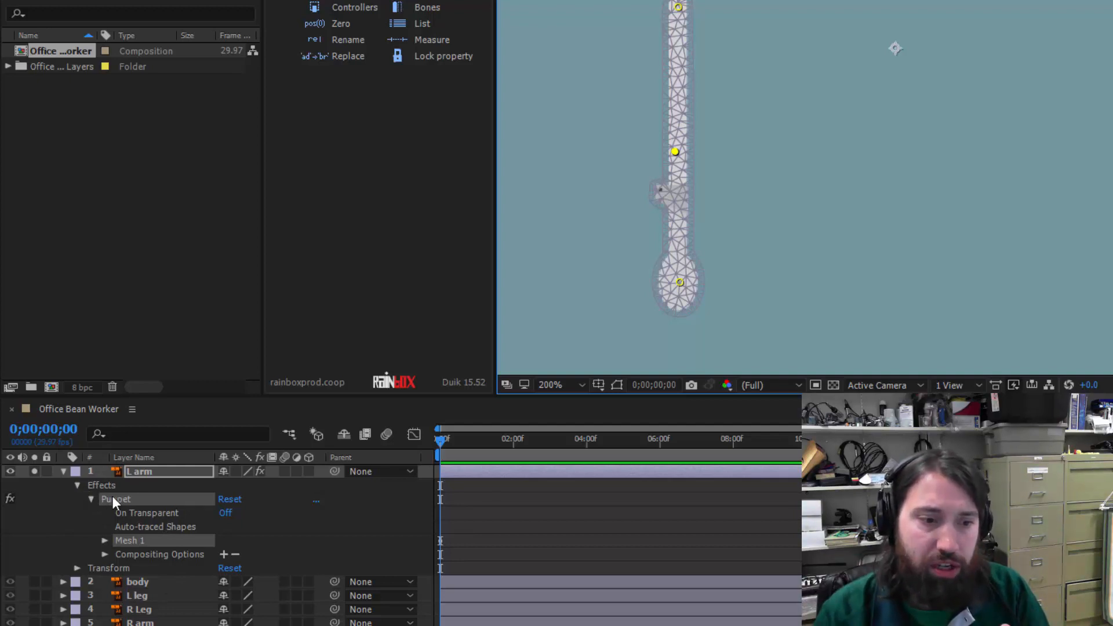
Step: Expand the L arm's Mesh 1 down to its Deform pins and select each Puppet pin in turn to identify it
click(105, 540)
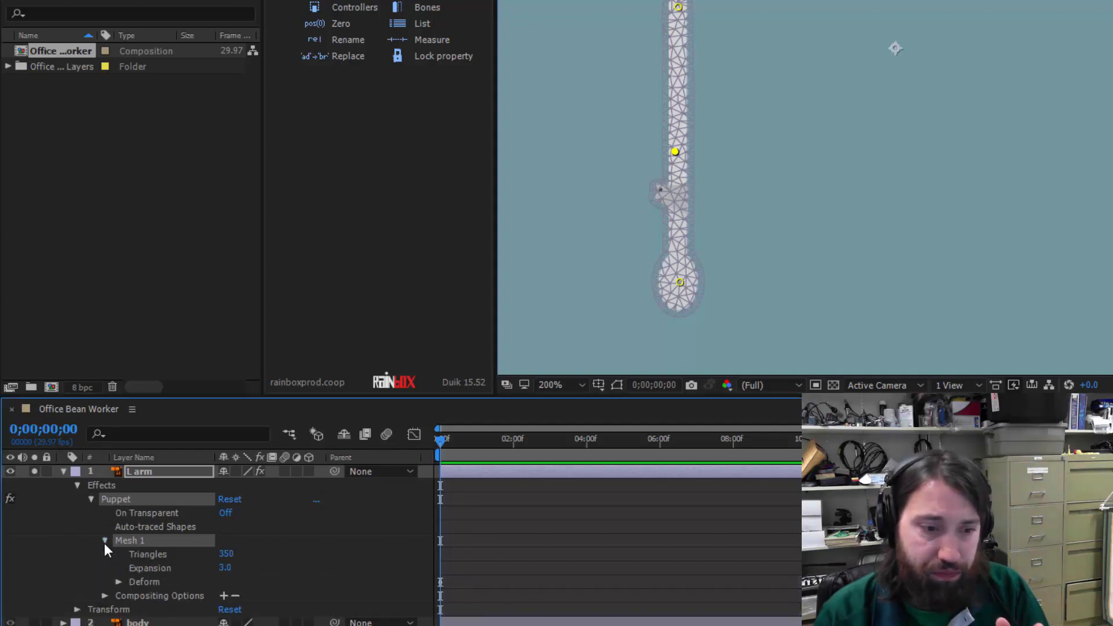
scroll(128, 539, down, 1)
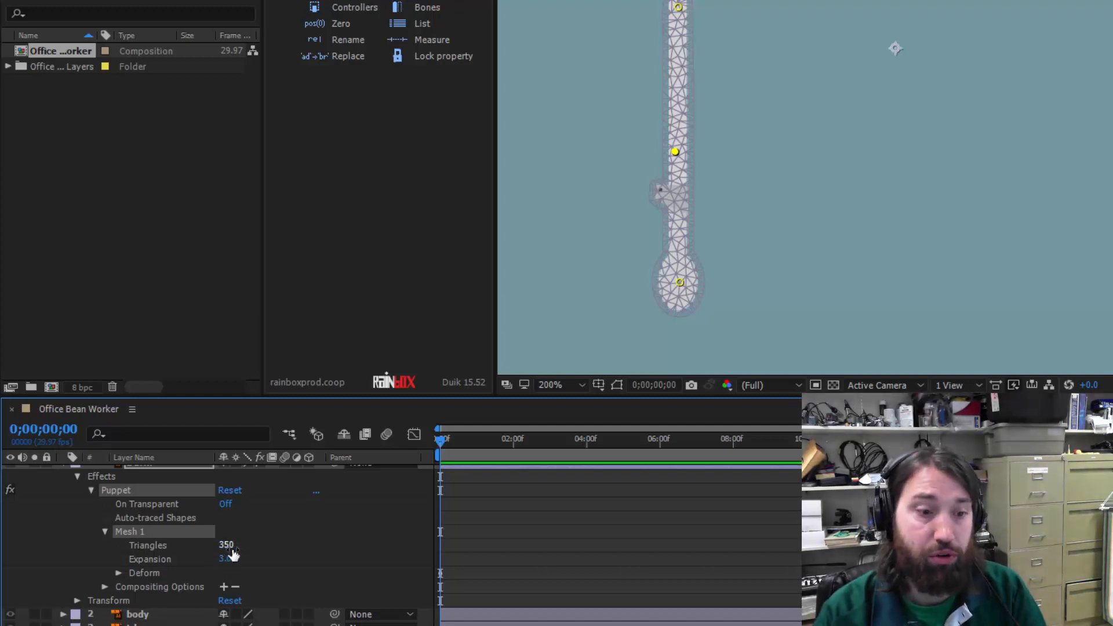
click(120, 574)
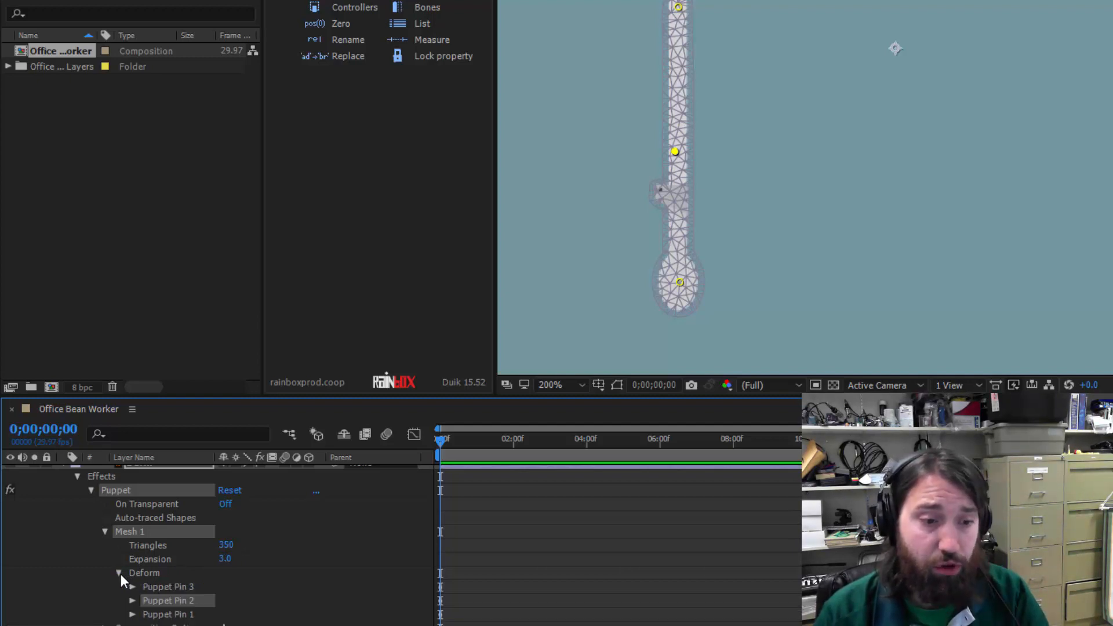
click(167, 612)
click(171, 600)
click(172, 585)
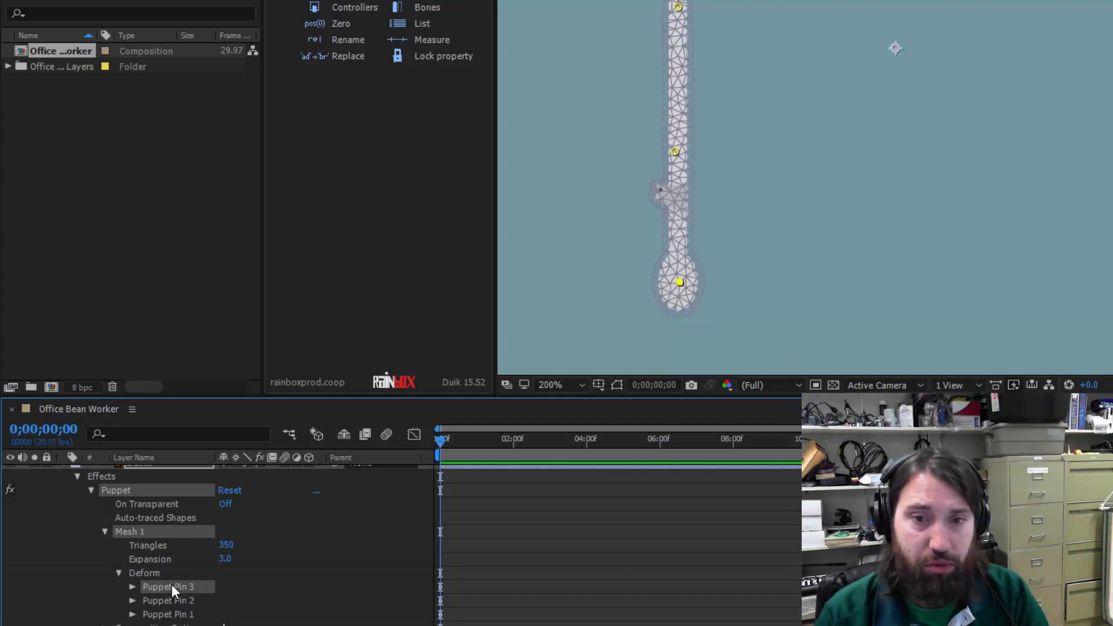
Step: Create Duik bones on all three Puppet pins of the L arm
click(171, 599)
shift+click(176, 613)
shift+click(181, 587)
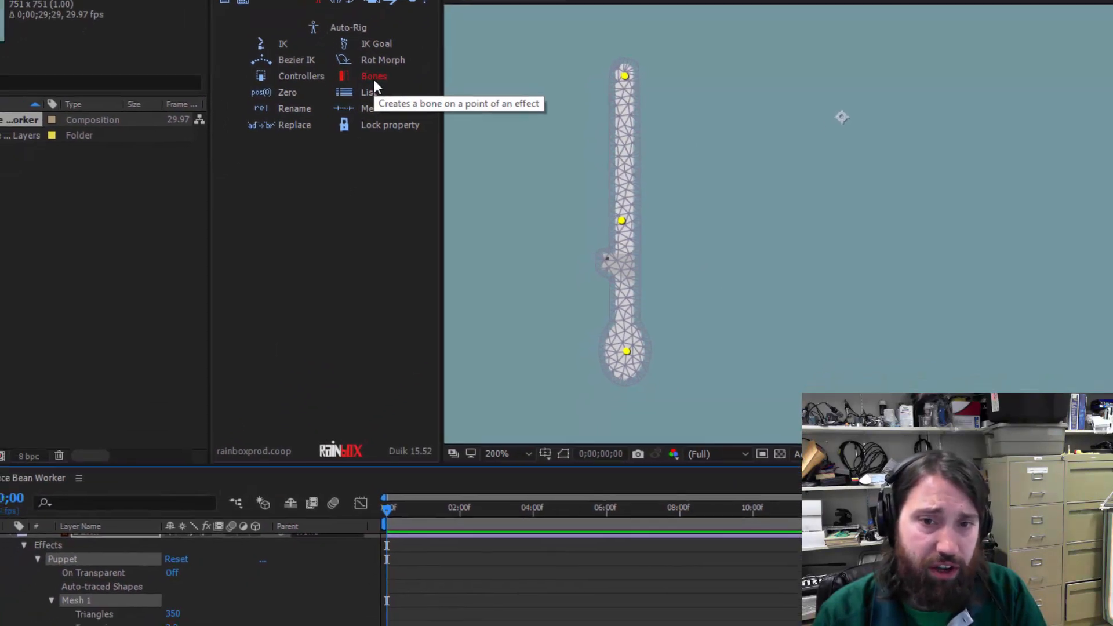
click(374, 78)
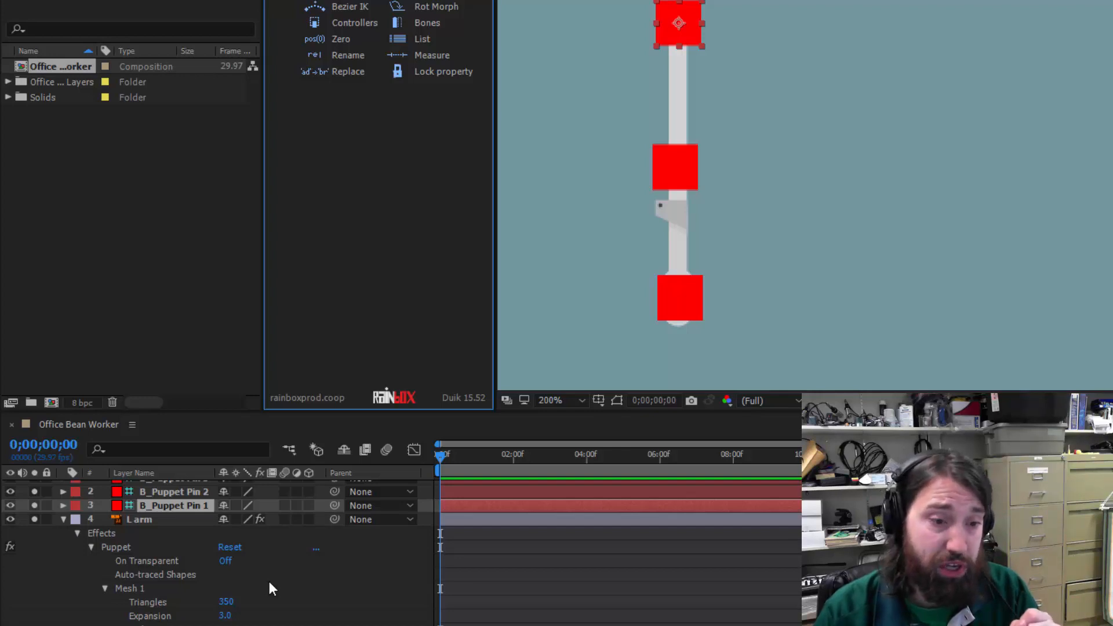
Step: Collapse the L arm layer's properties and check which bone layer belongs to which arm joint
scroll(226, 583, up, 1)
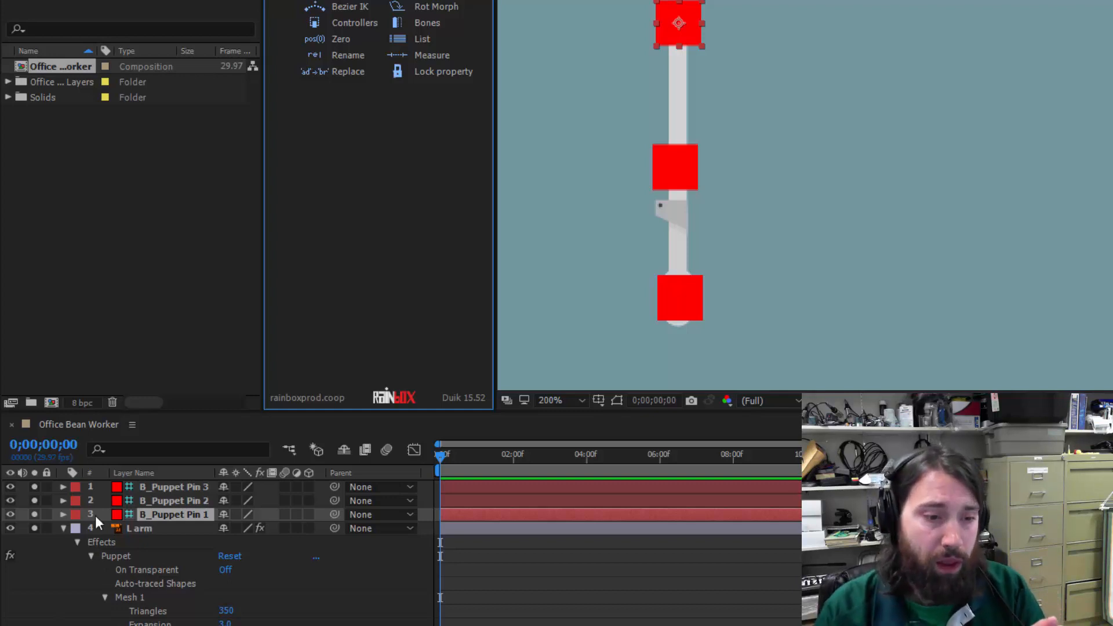
click(63, 528)
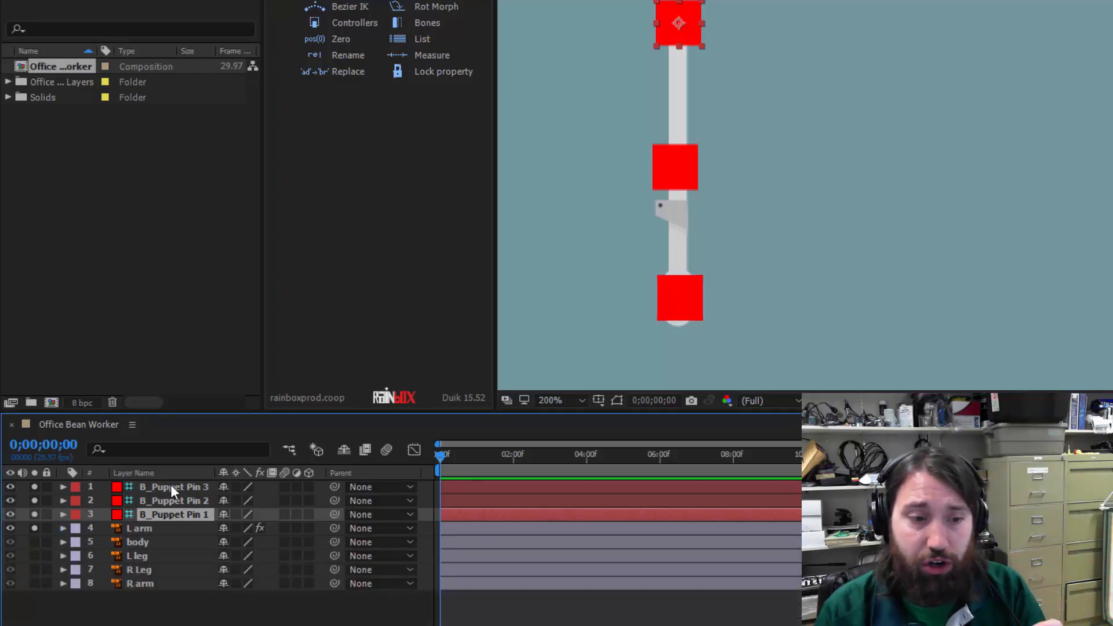
click(172, 502)
click(171, 512)
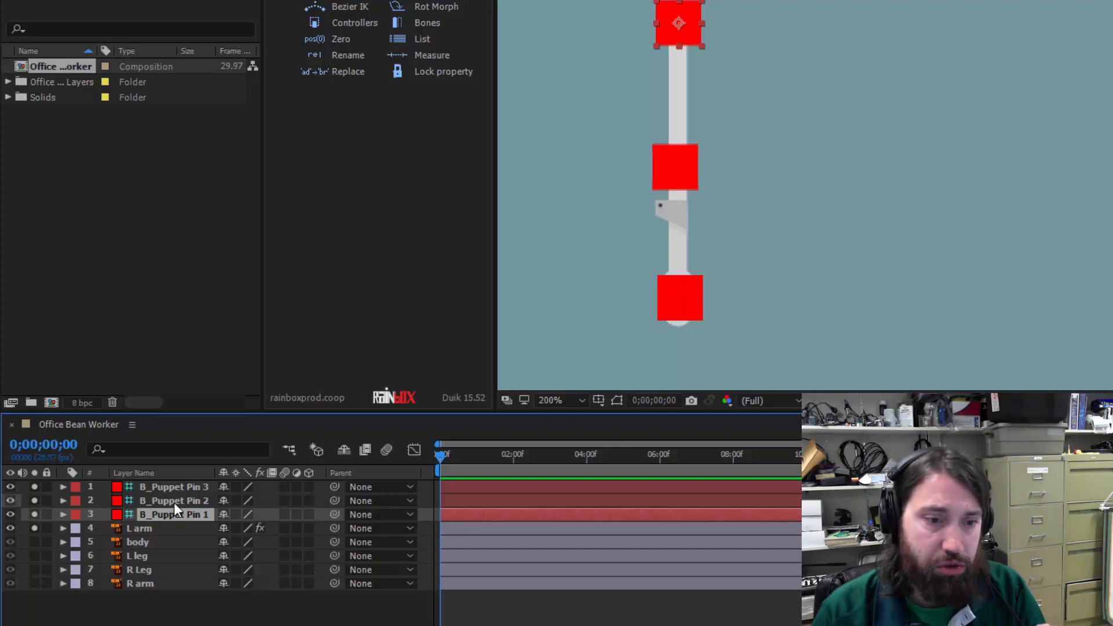
click(174, 501)
click(173, 515)
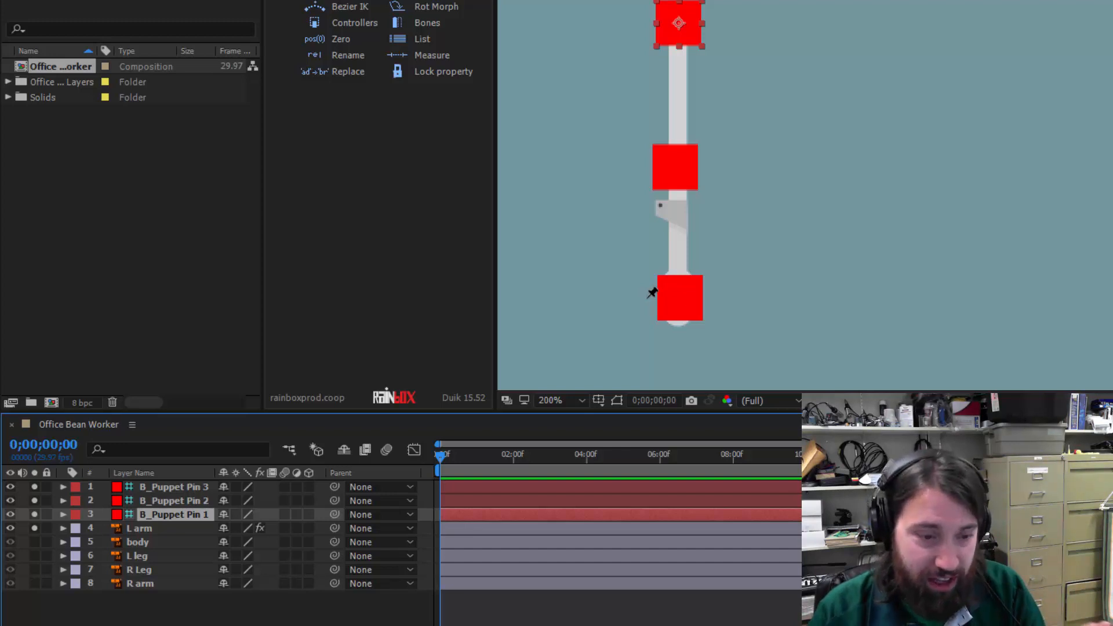
Step: Rename the B_Puppet Pin 1 bone layer at the arm's shoulder end as L shoulder
click(179, 501)
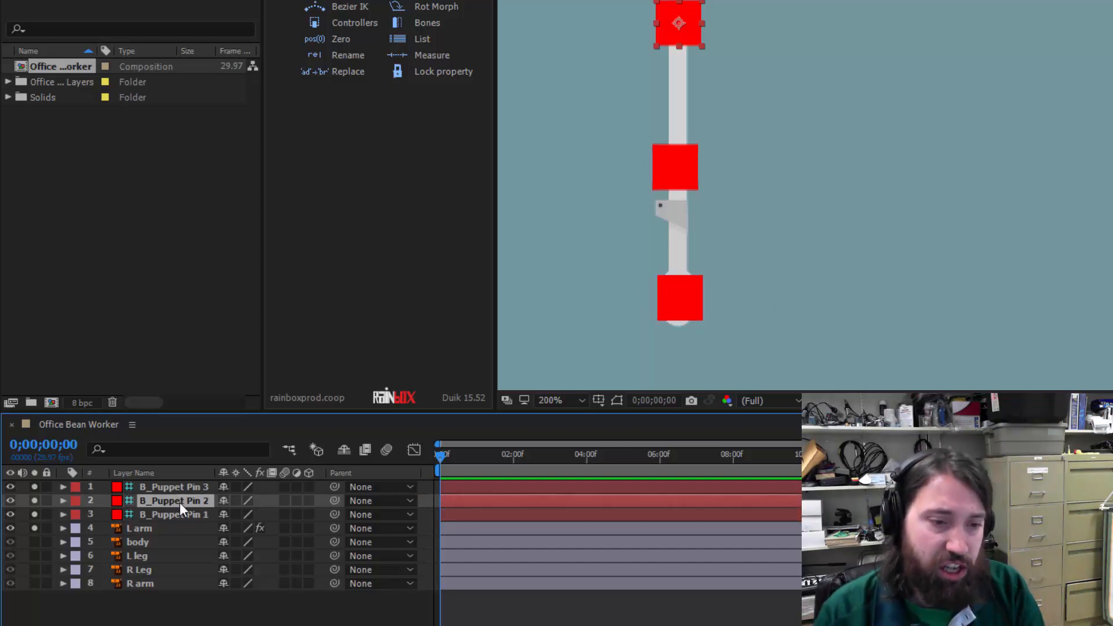
click(179, 513)
key(Return)
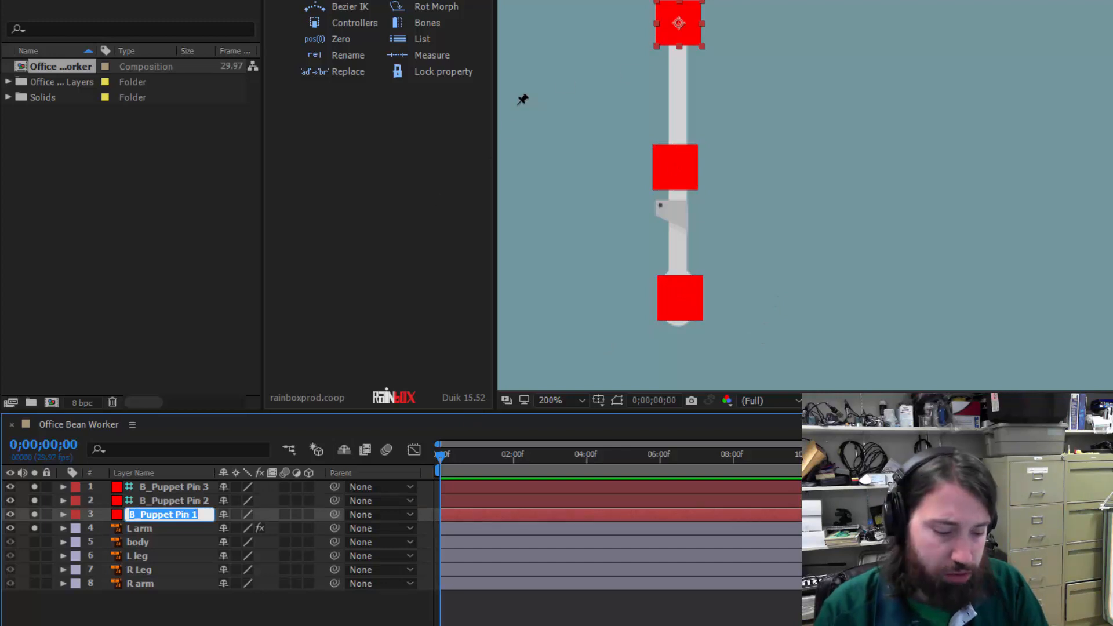
text(L)
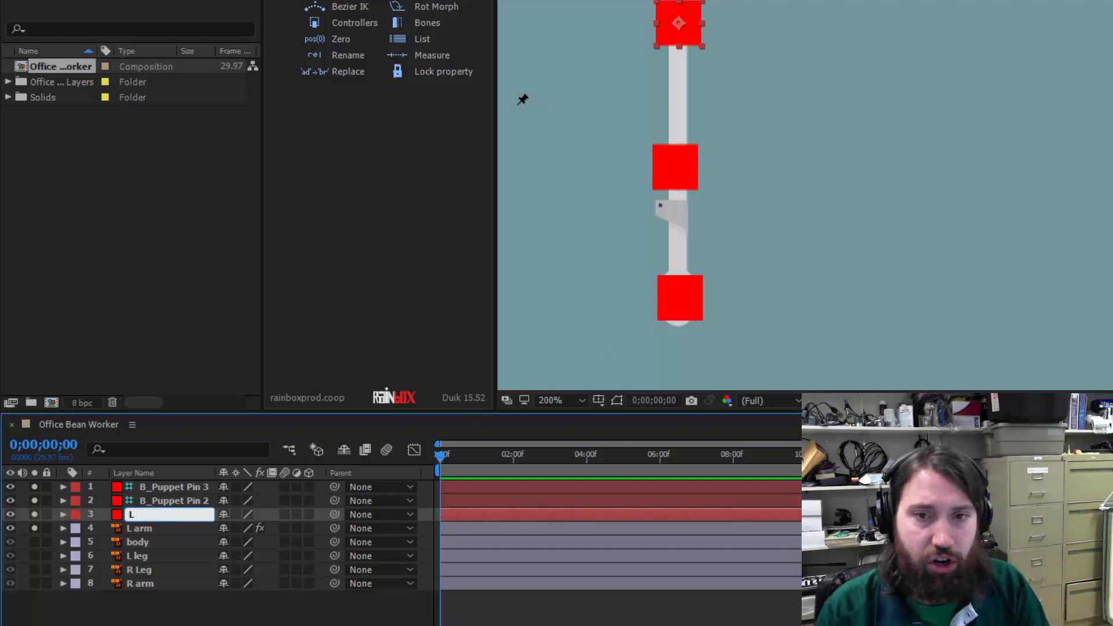
text( shoulder)
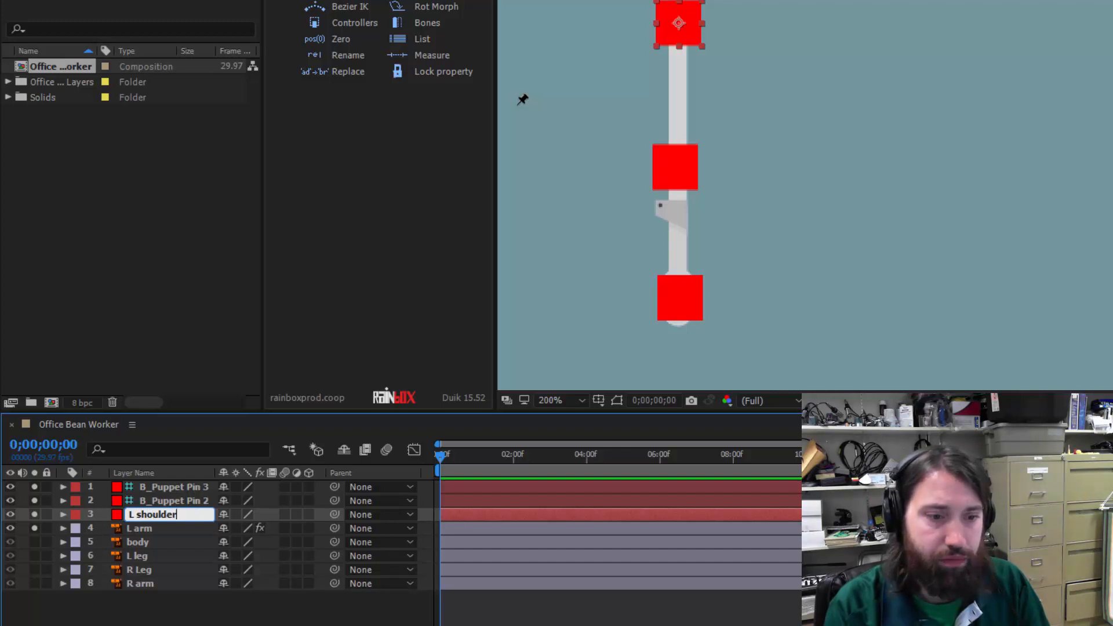
key(Return)
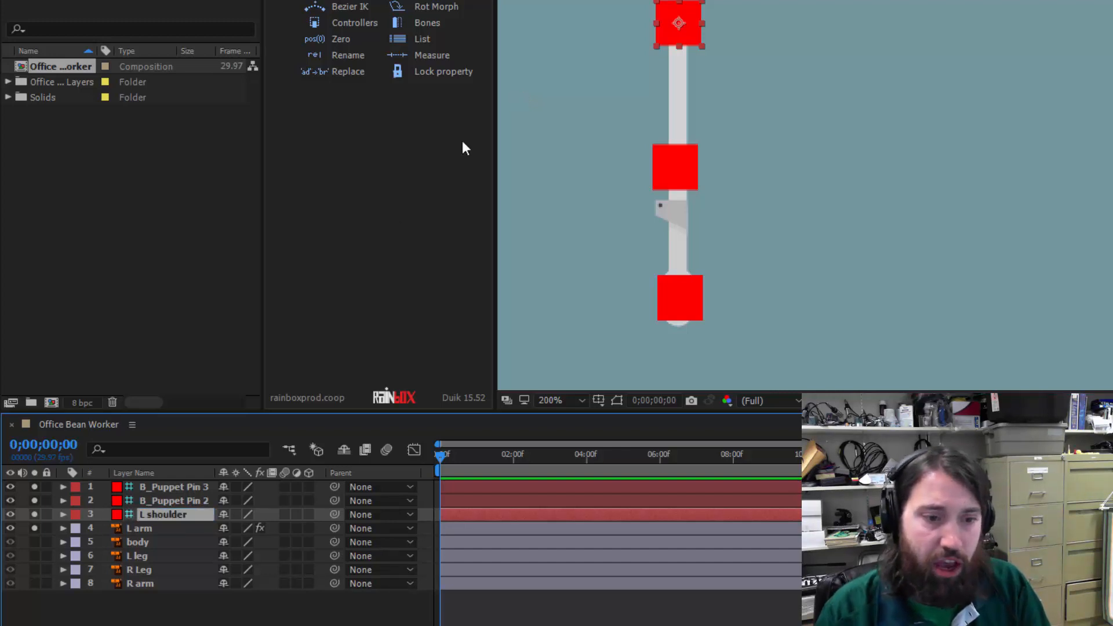
Step: Rename the B_Puppet Pin 2 bone layer in the middle of the arm as L elbow
click(176, 492)
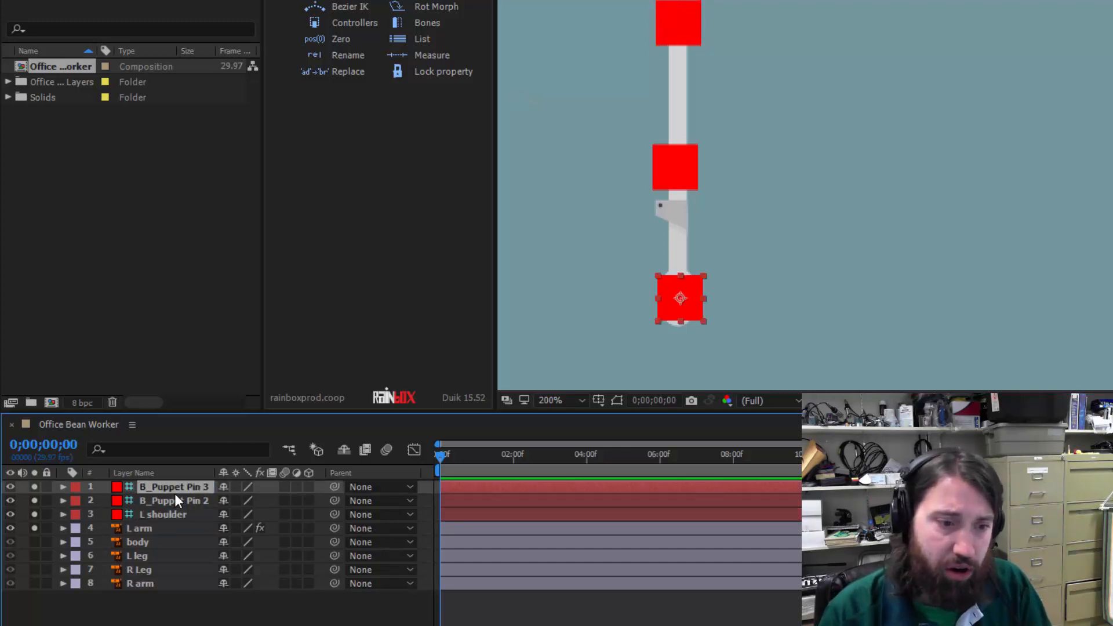
click(175, 499)
key(Return)
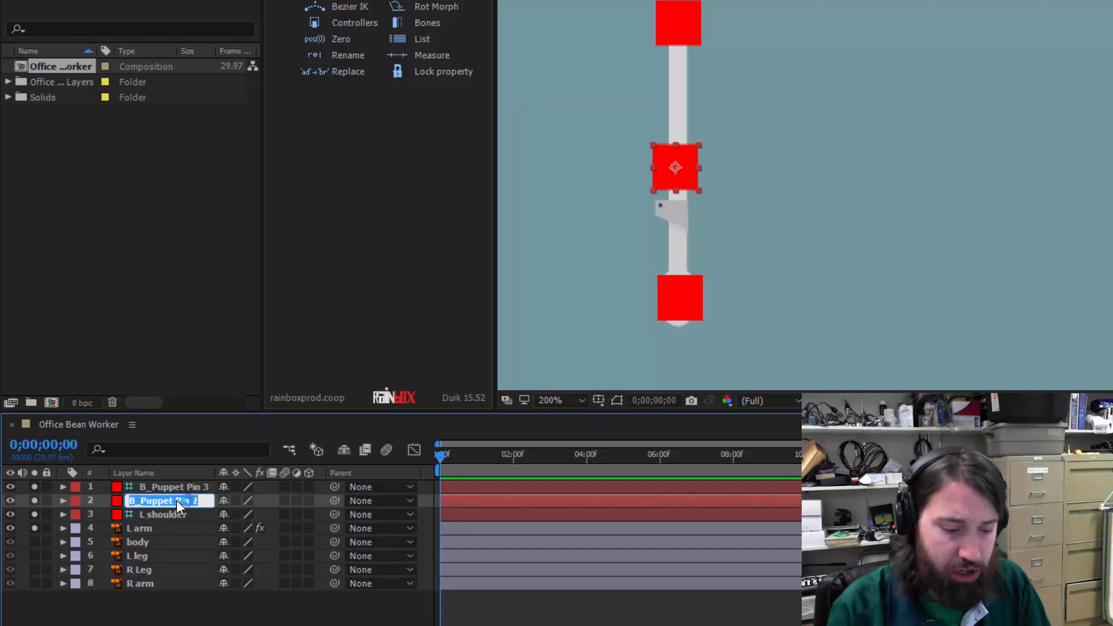
text(L elb)
key(Return)
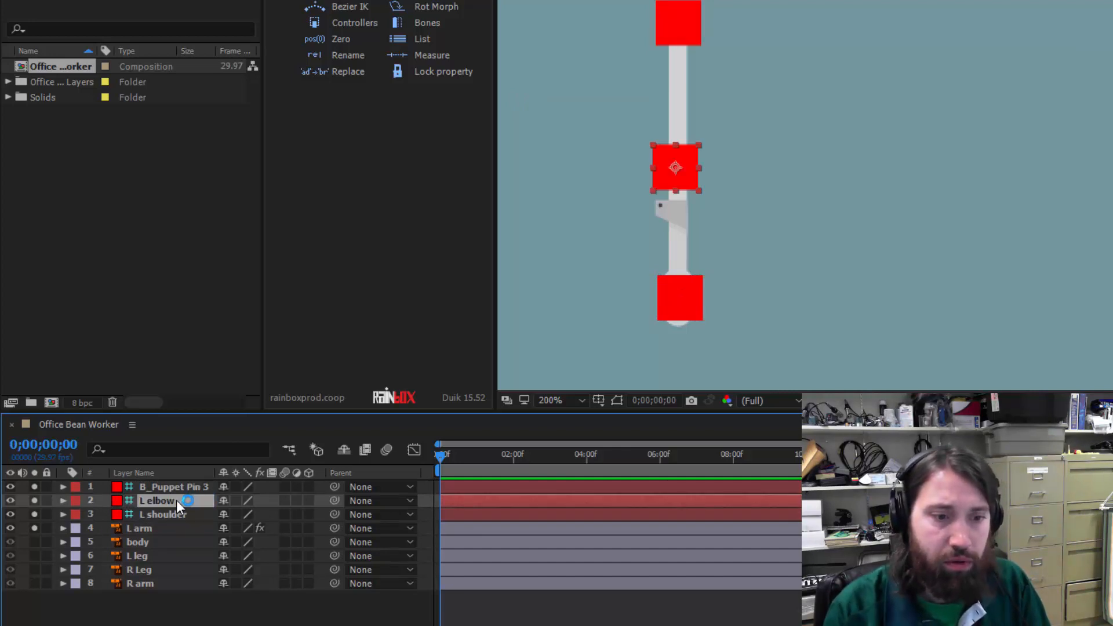
Step: Rename the B_Puppet Pin 3 bone layer at the end of the arm as L hand
click(178, 477)
click(171, 487)
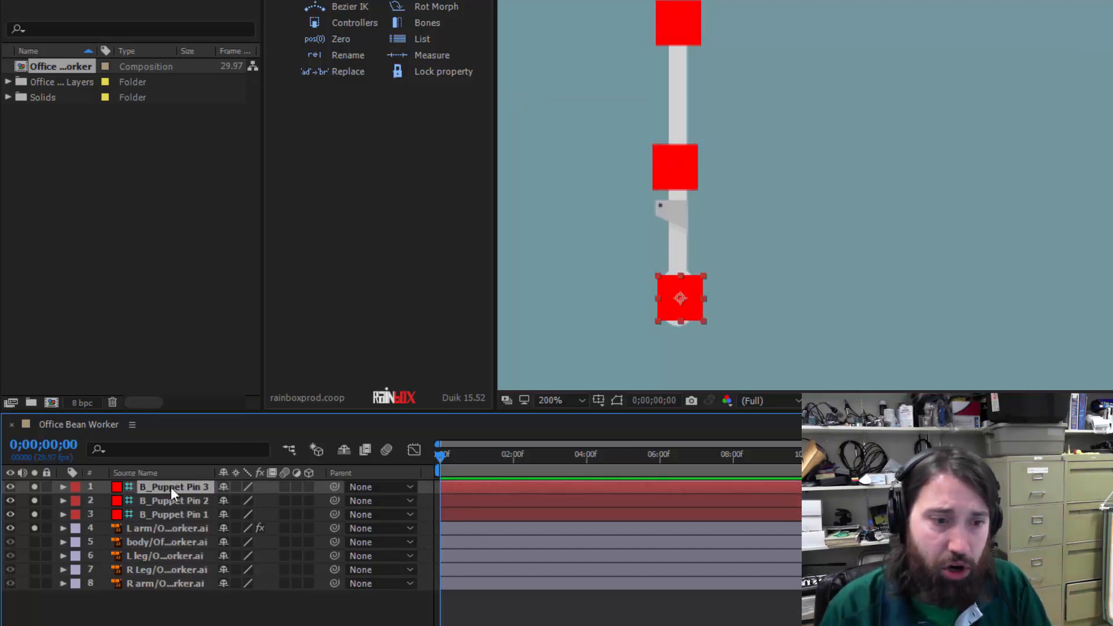
key(Return)
text(L )
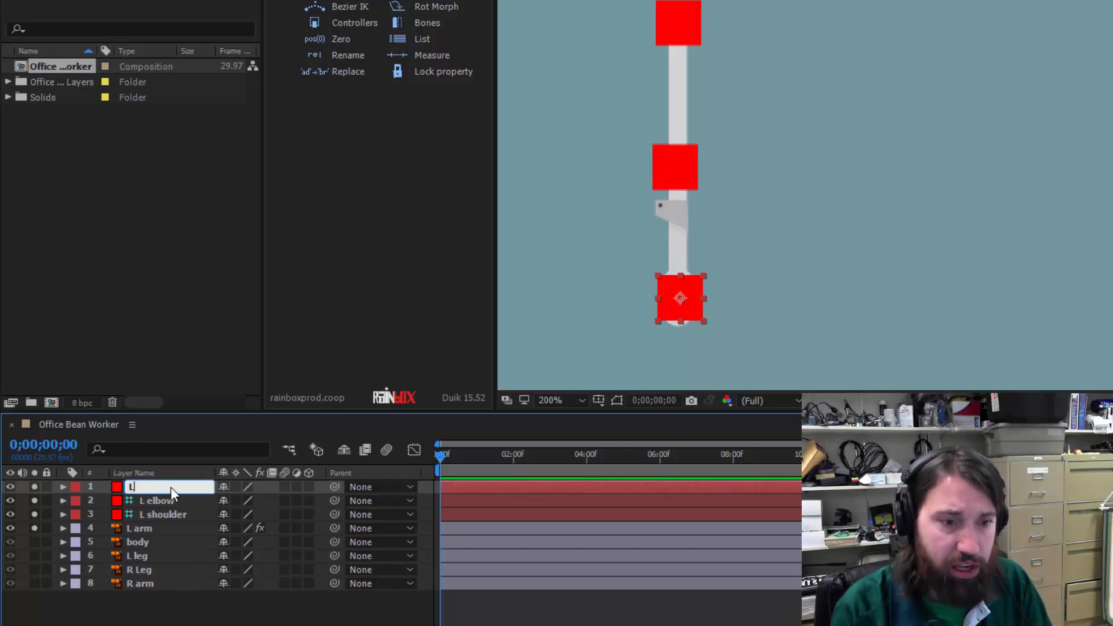
text(hand)
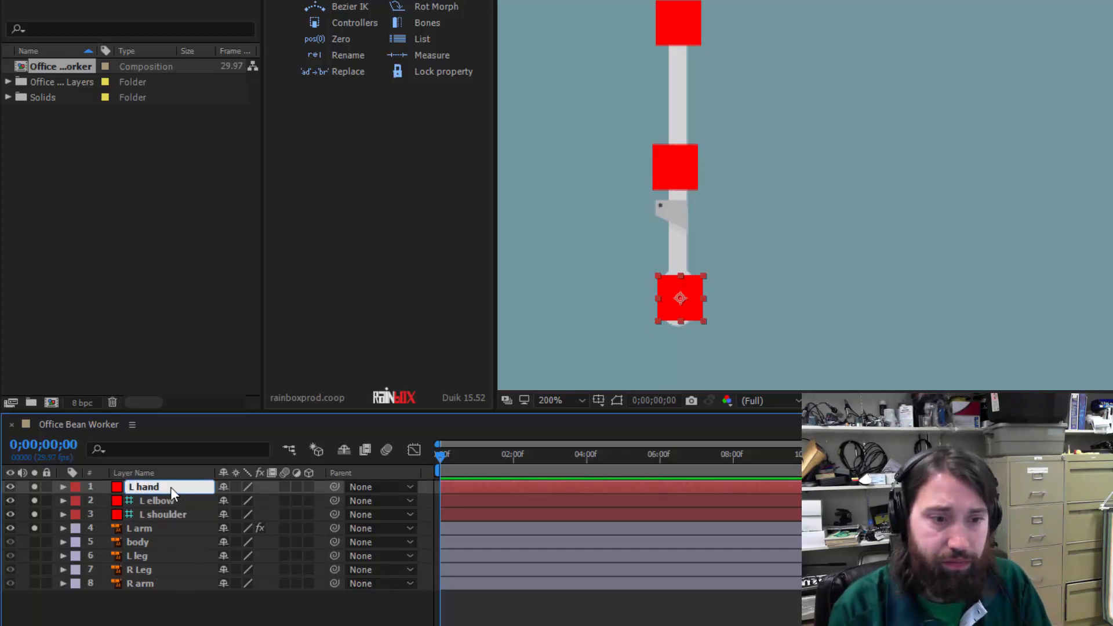
key(Return)
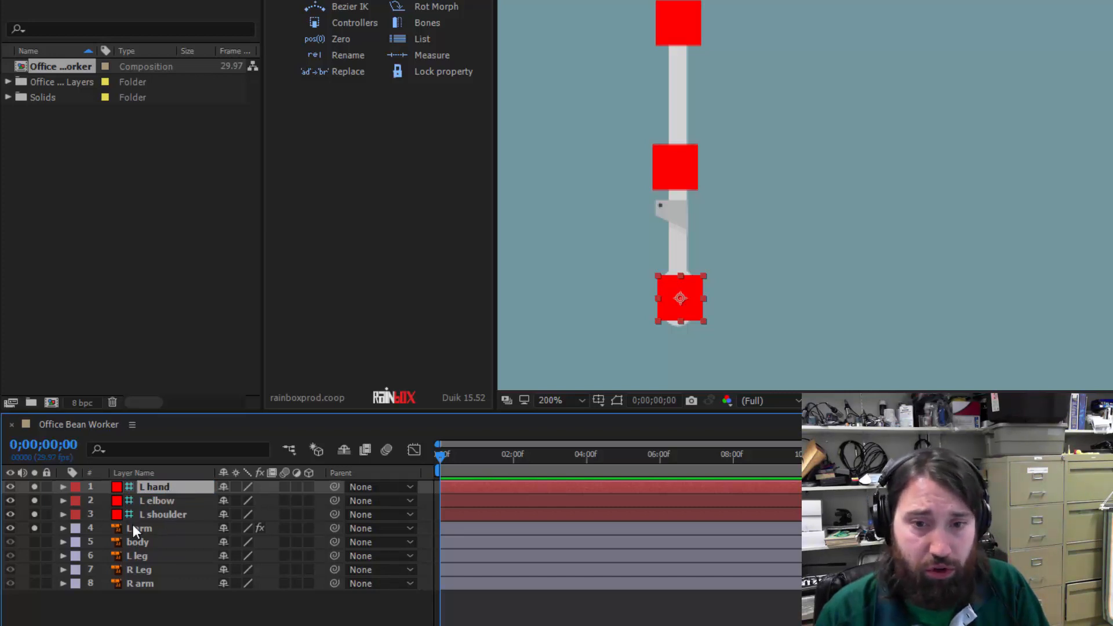
Step: Turn off solo for the L arm and its bones, then solo and select the R arm layer
click(33, 527)
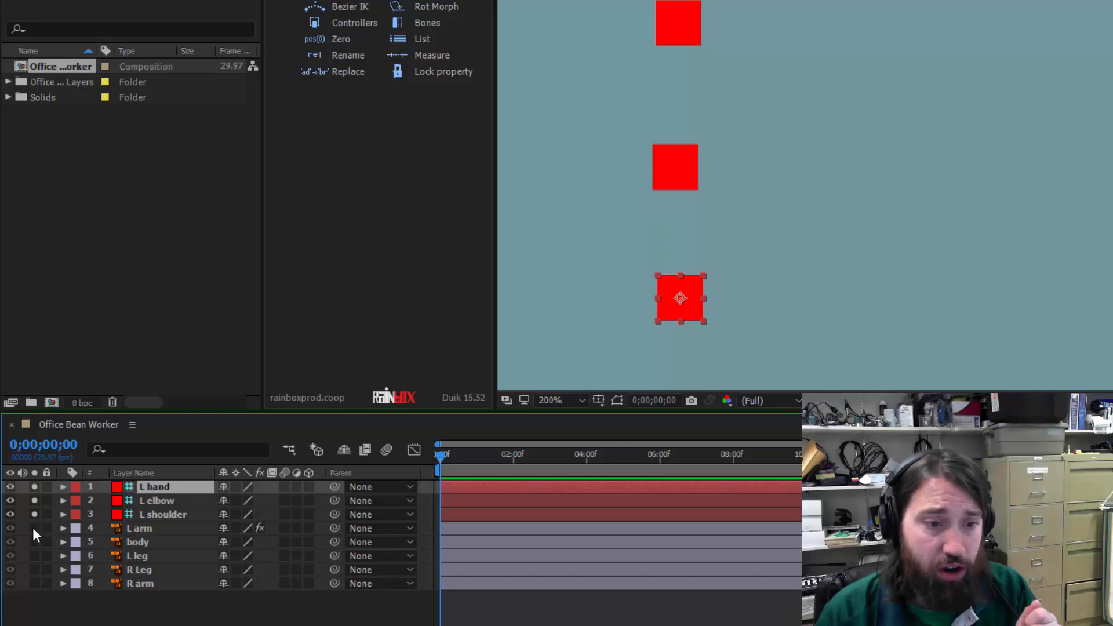
click(31, 583)
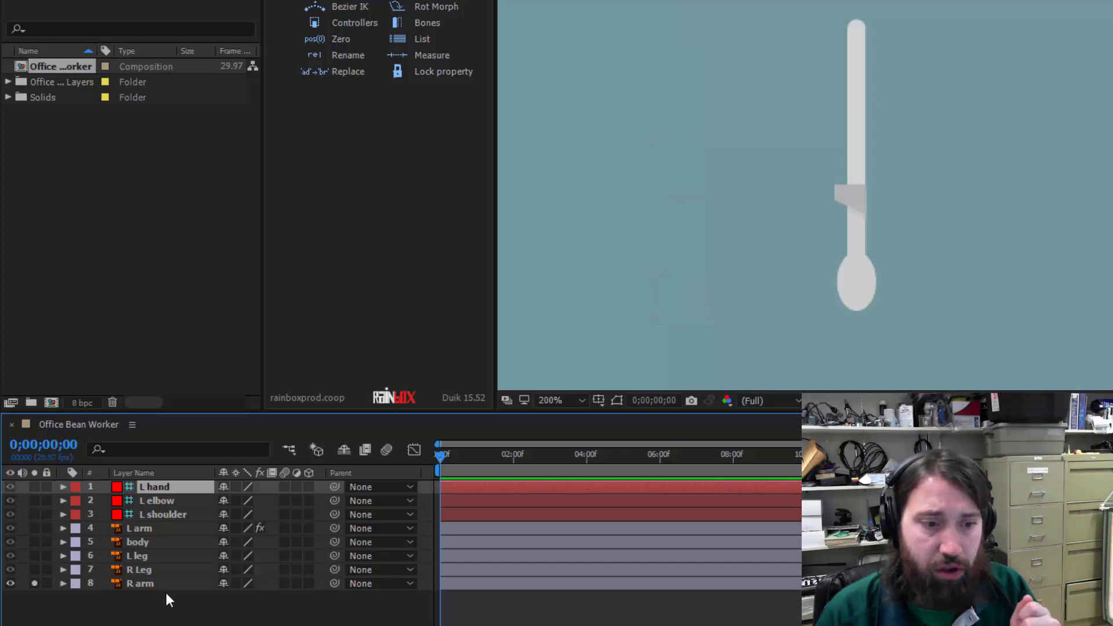
click(149, 583)
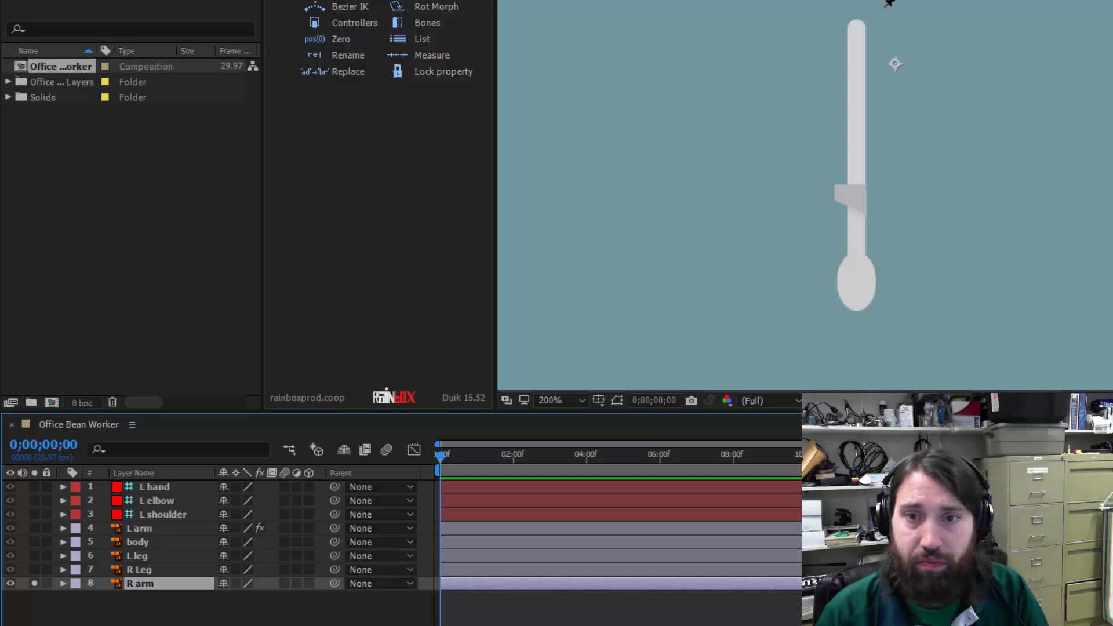
Step: Place Puppet pins at the shoulder, elbow and hand of the R arm
click(856, 29)
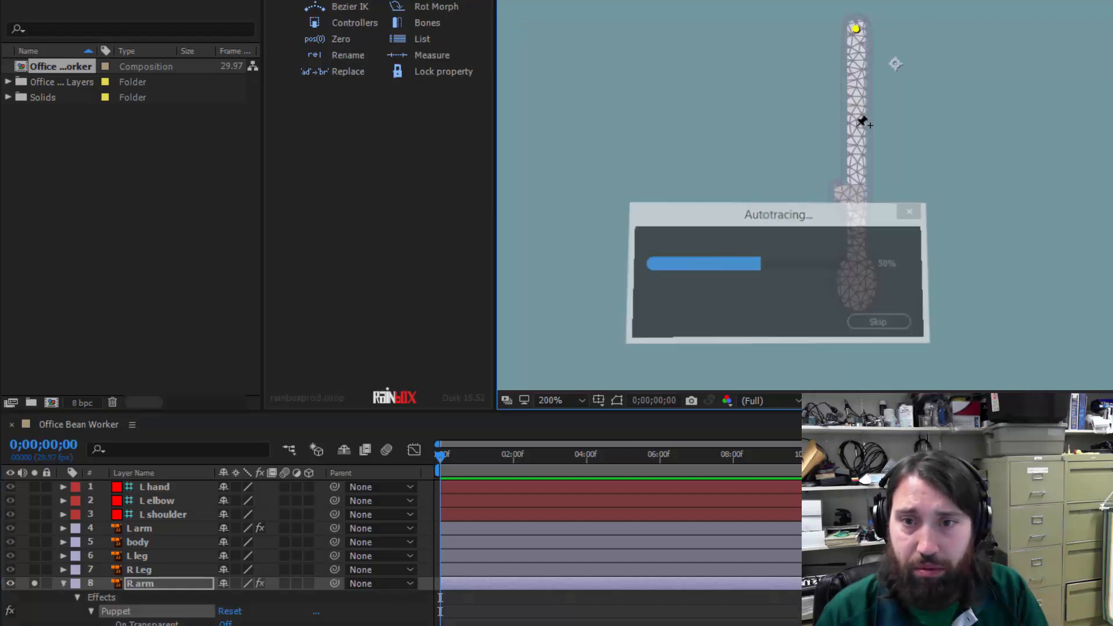
click(854, 171)
click(857, 283)
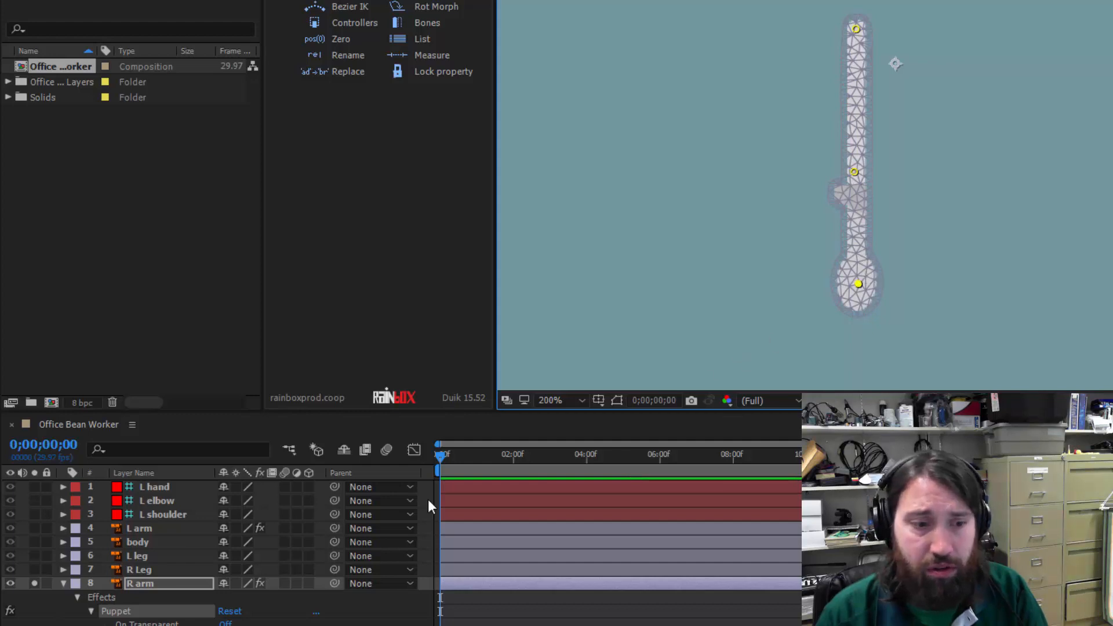
Step: Select all three R arm Puppet pins and create Duik bones on them
scroll(321, 618, down, 1)
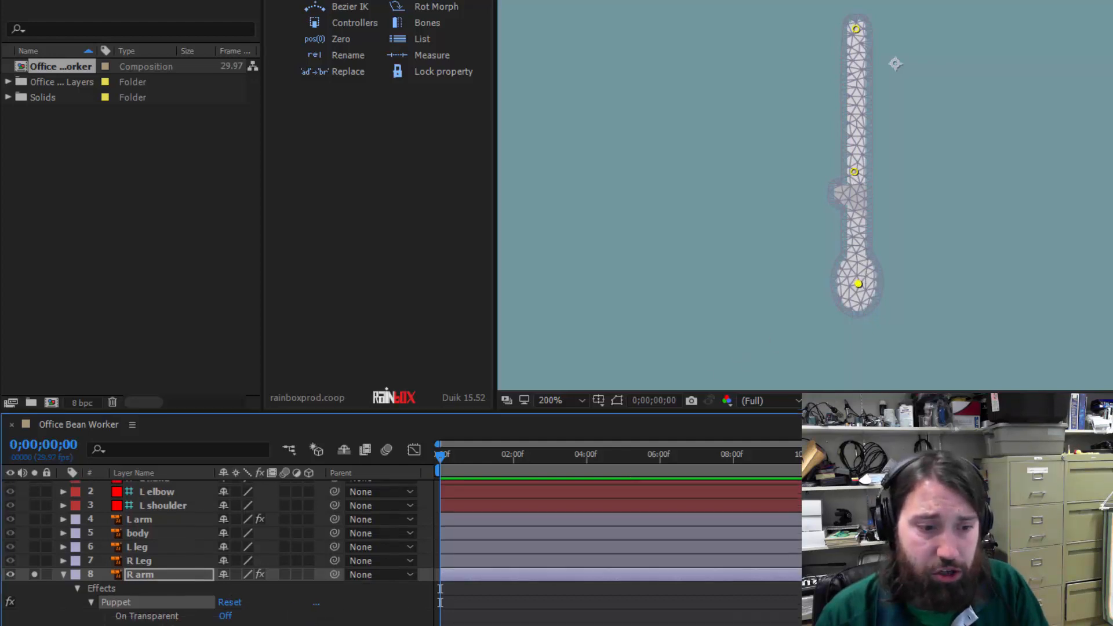
scroll(322, 579, down, 3)
scroll(218, 554, down, 1)
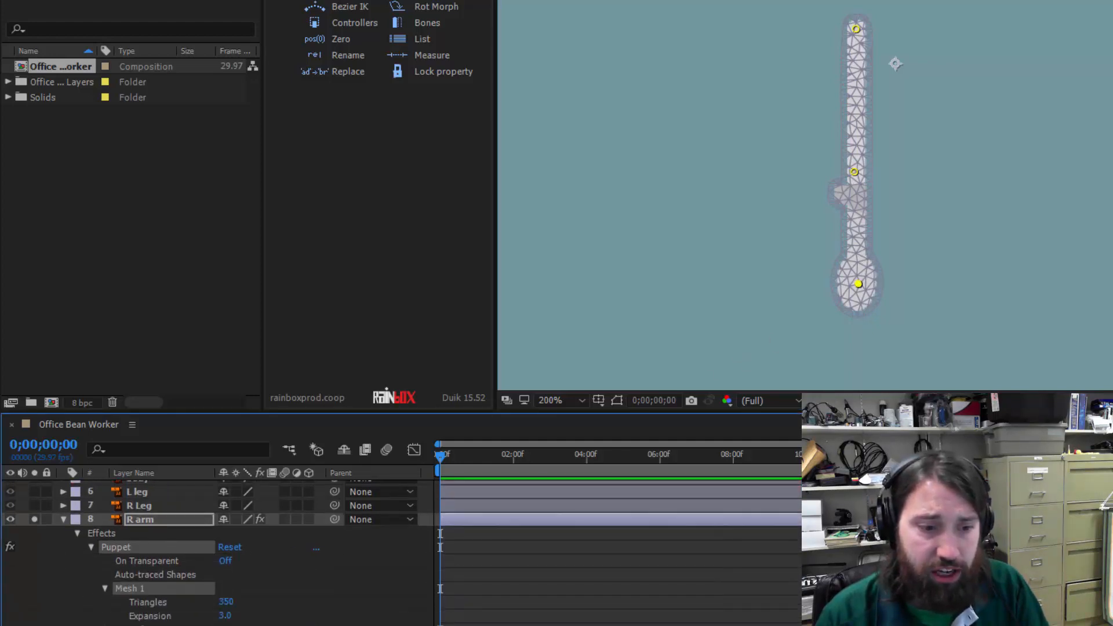
key(ctrl+a)
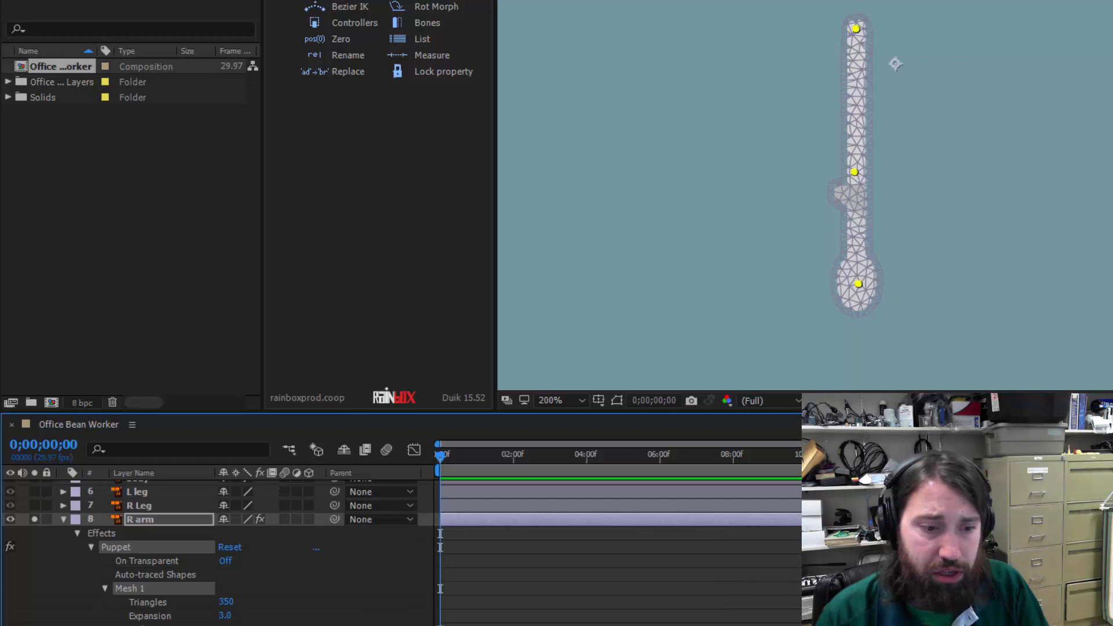
click(424, 22)
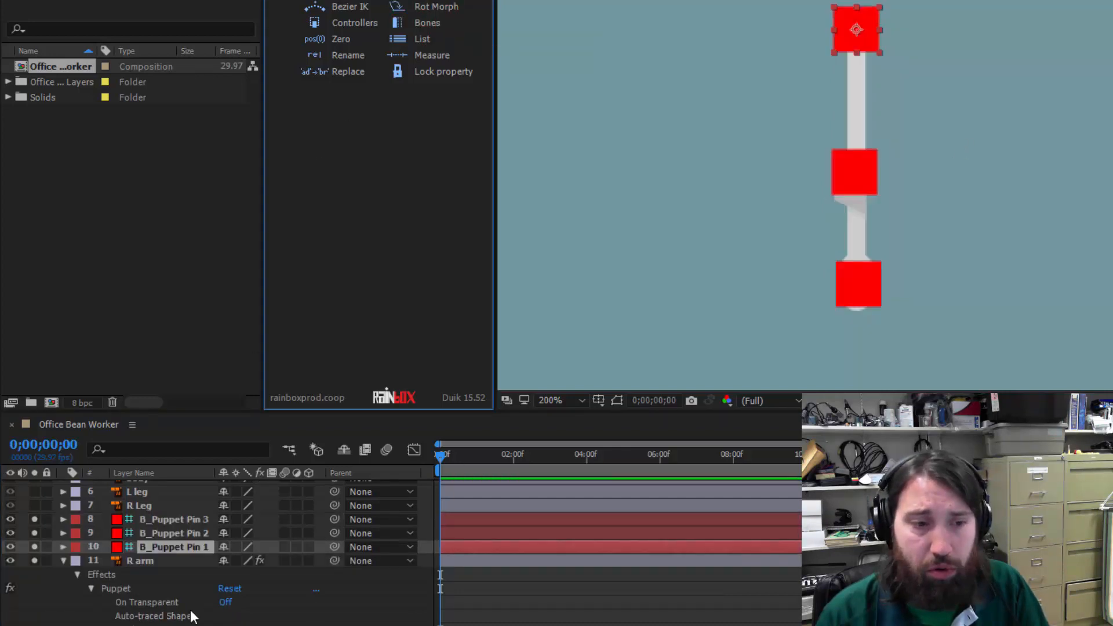
scroll(191, 615, up, 3)
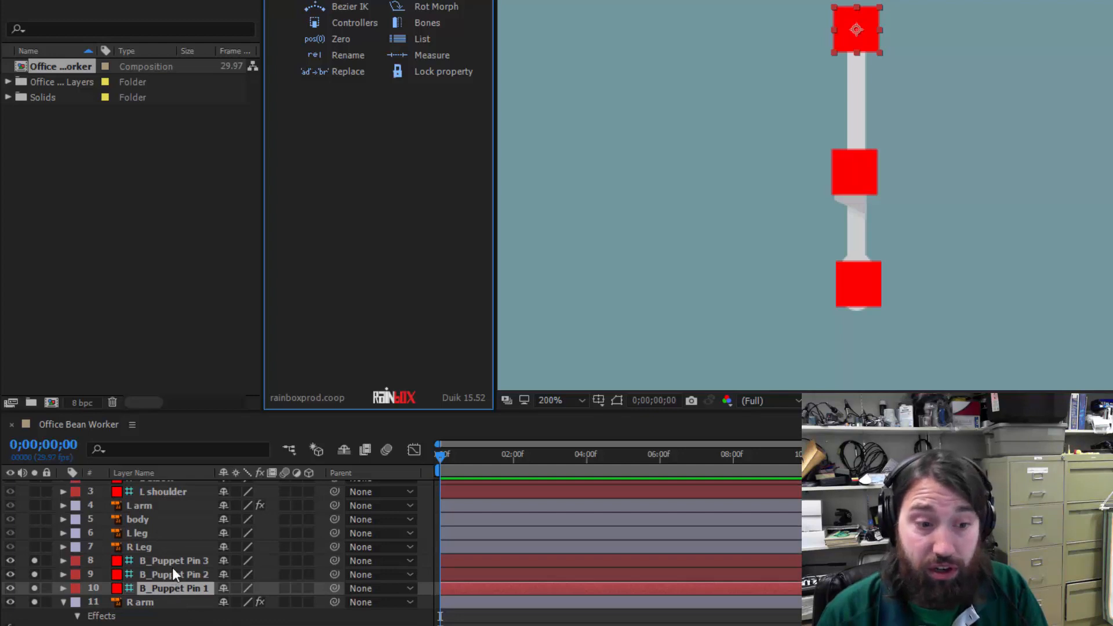
Step: Rename the B_Puppet Pin 1 bone layer at the top of the R arm as R shoulder
click(176, 561)
click(180, 582)
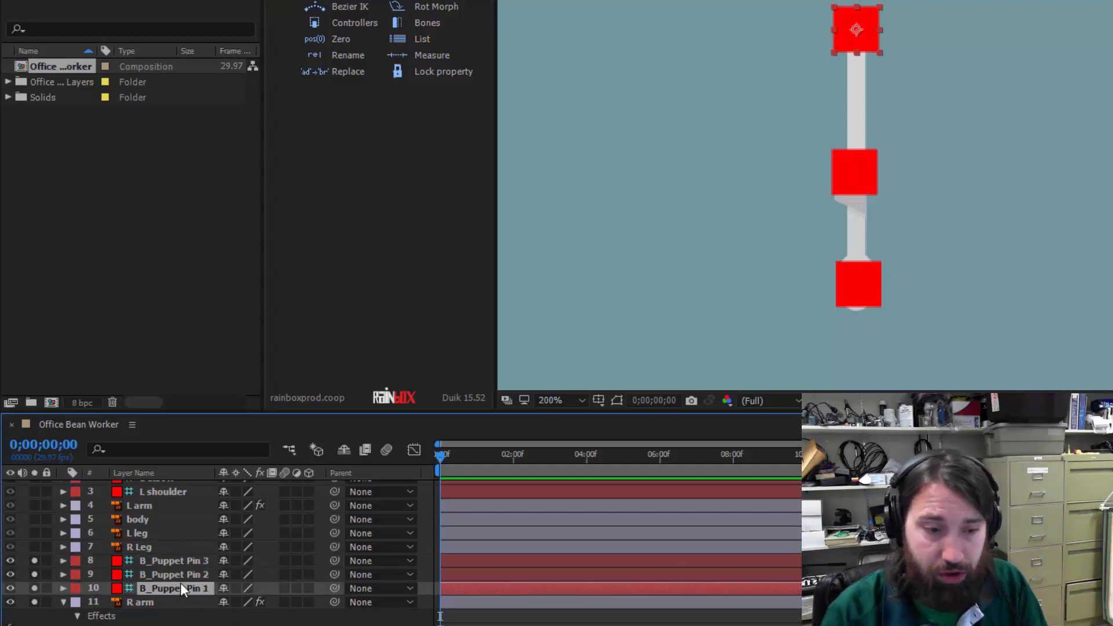
key(Return)
text(R)
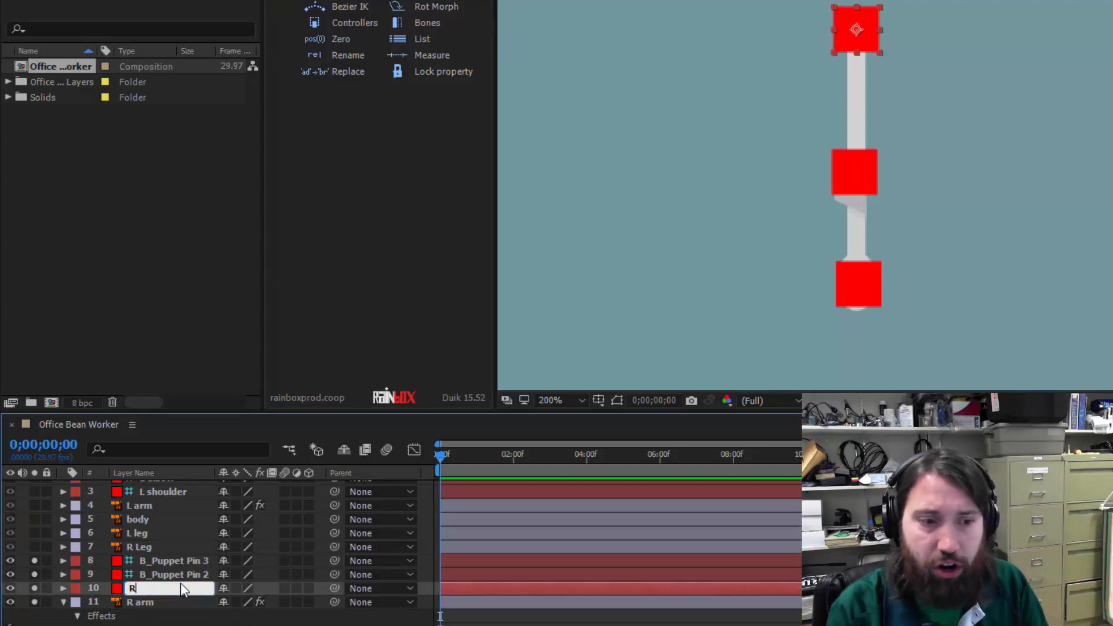
text( shoulde)
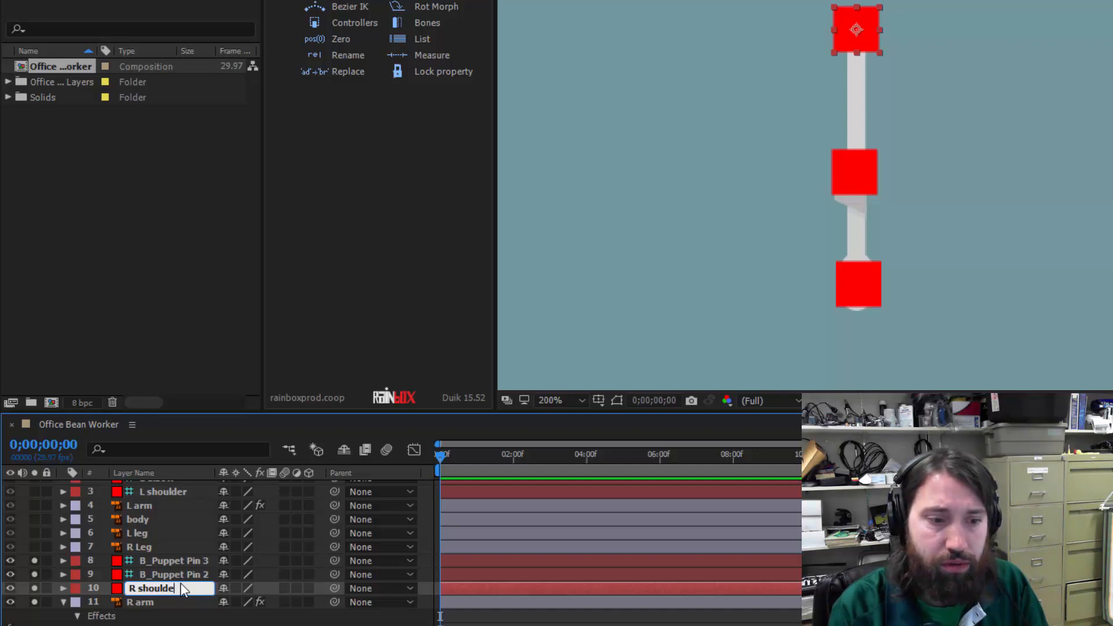
text(r)
key(Return)
Step: Rename the R arm's B_Puppet Pin 2 bone as R elbow and its B_Puppet Pin 3 bone as R hand
click(200, 573)
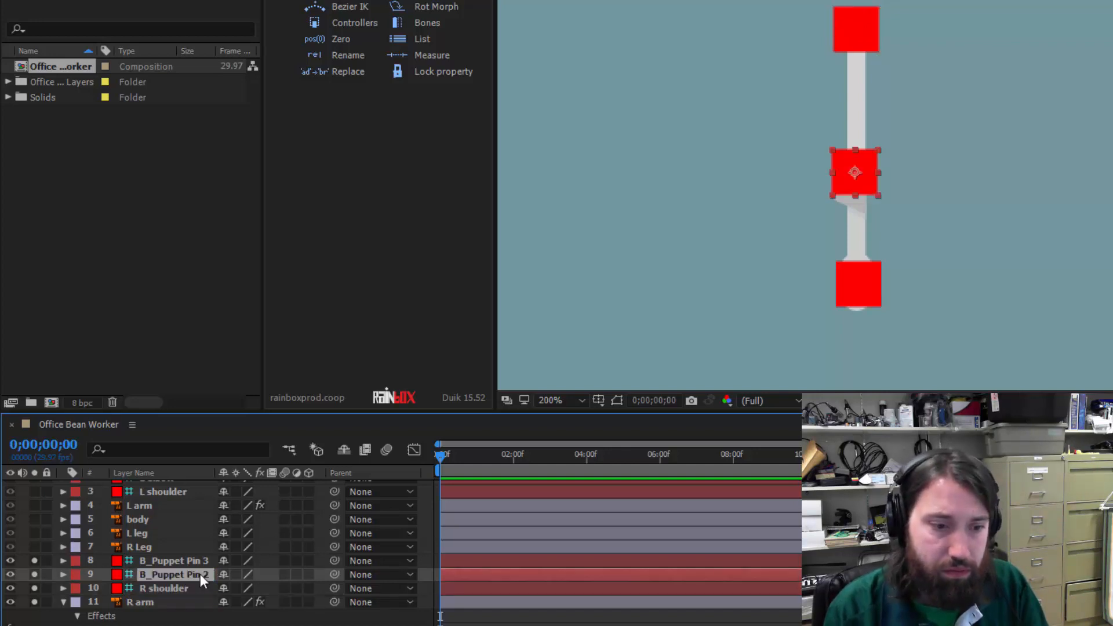
key(Return)
text(R elbow)
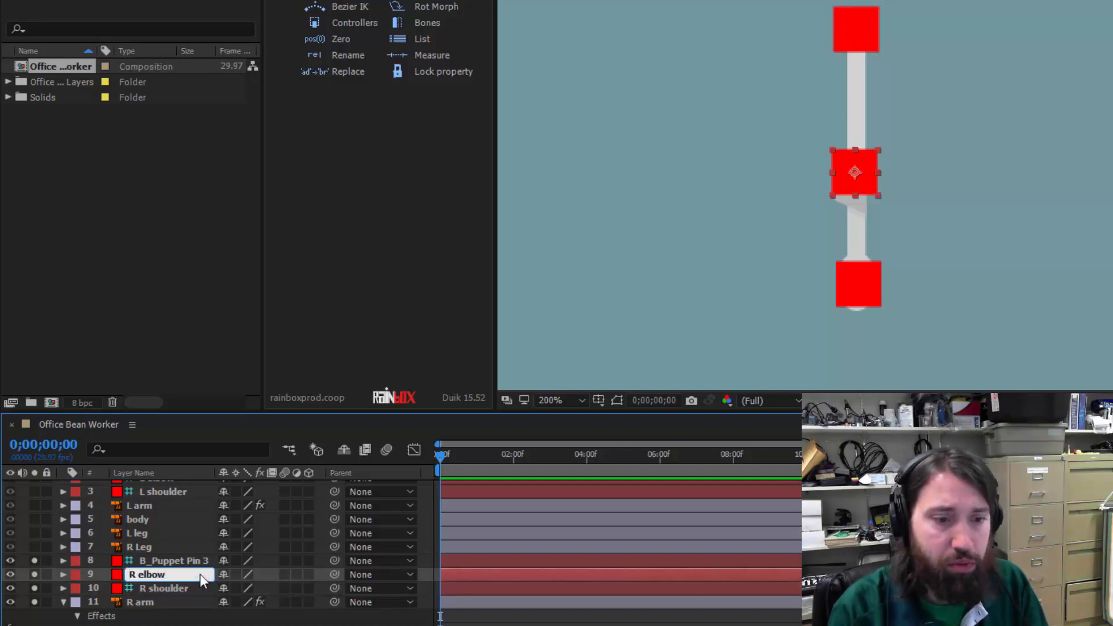
key(Return)
click(176, 561)
key(Return)
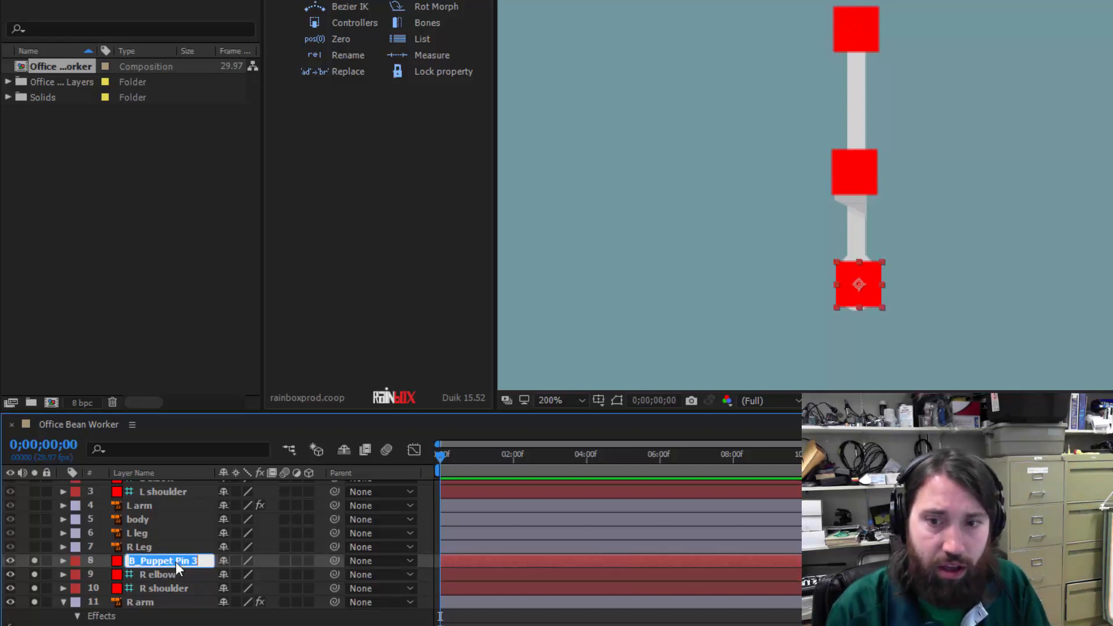
text(R hand)
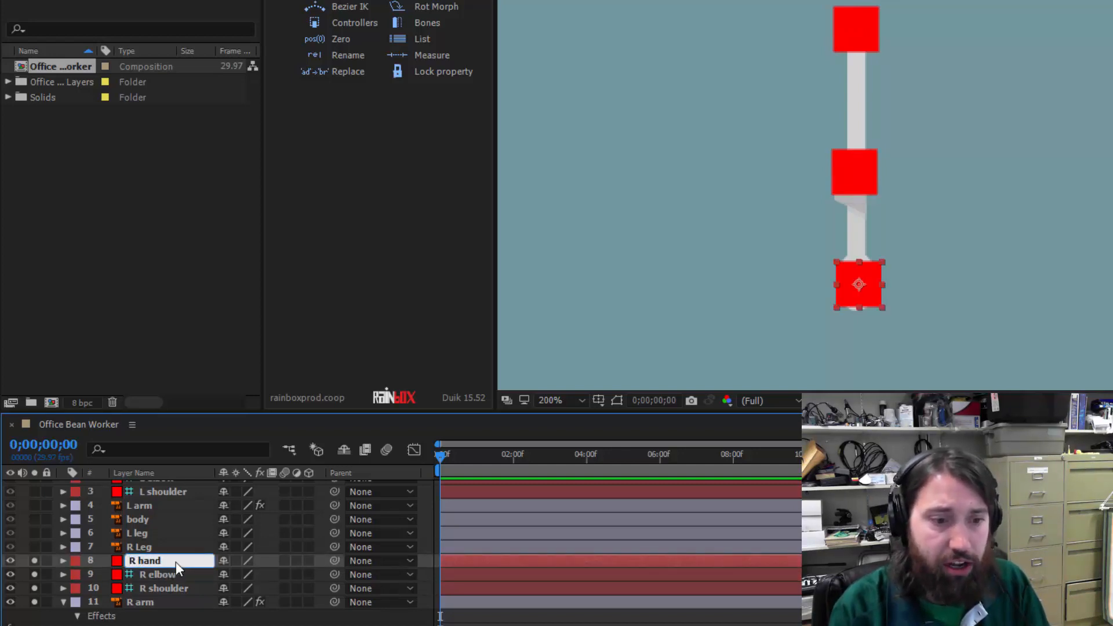
key(Return)
Step: Turn off solo for the R arm and its bones, then solo and select the L leg layer
drag(33, 561, 40, 600)
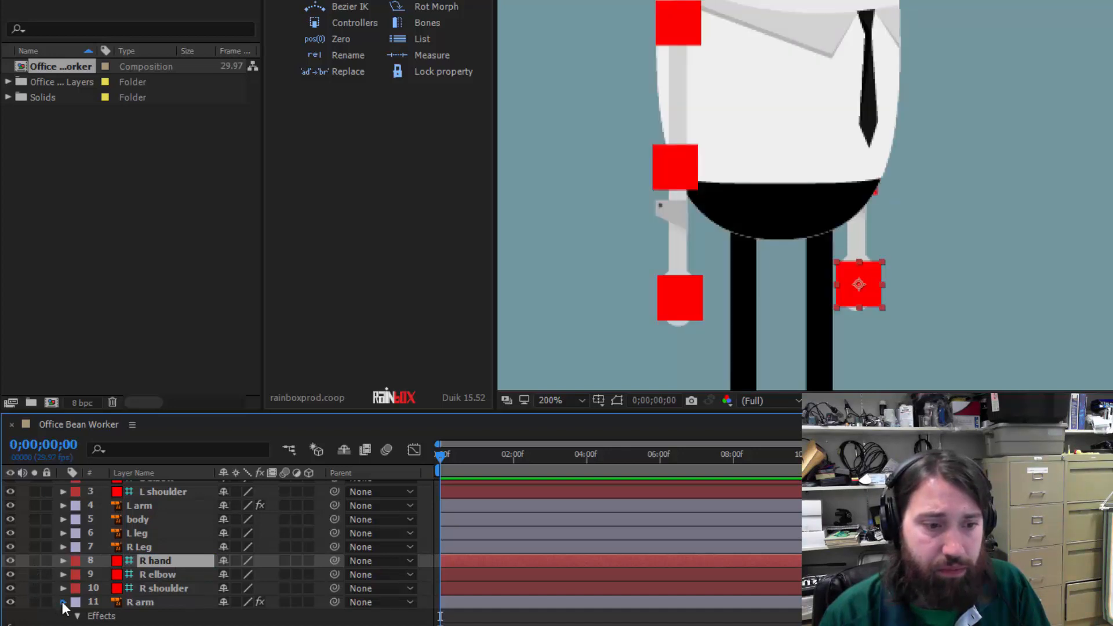
click(62, 602)
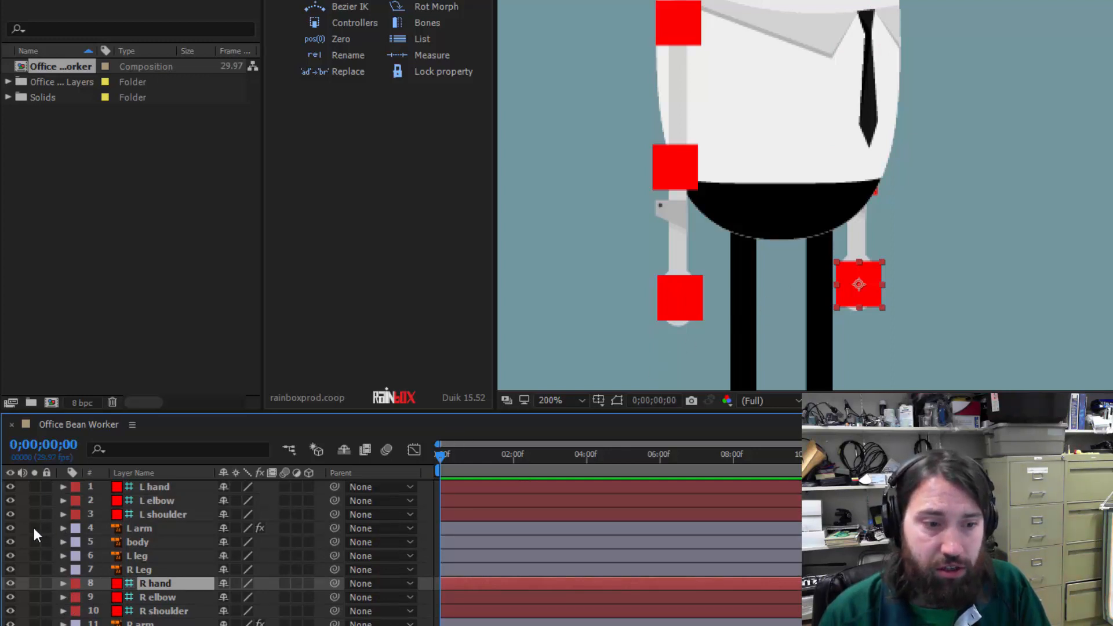
click(34, 555)
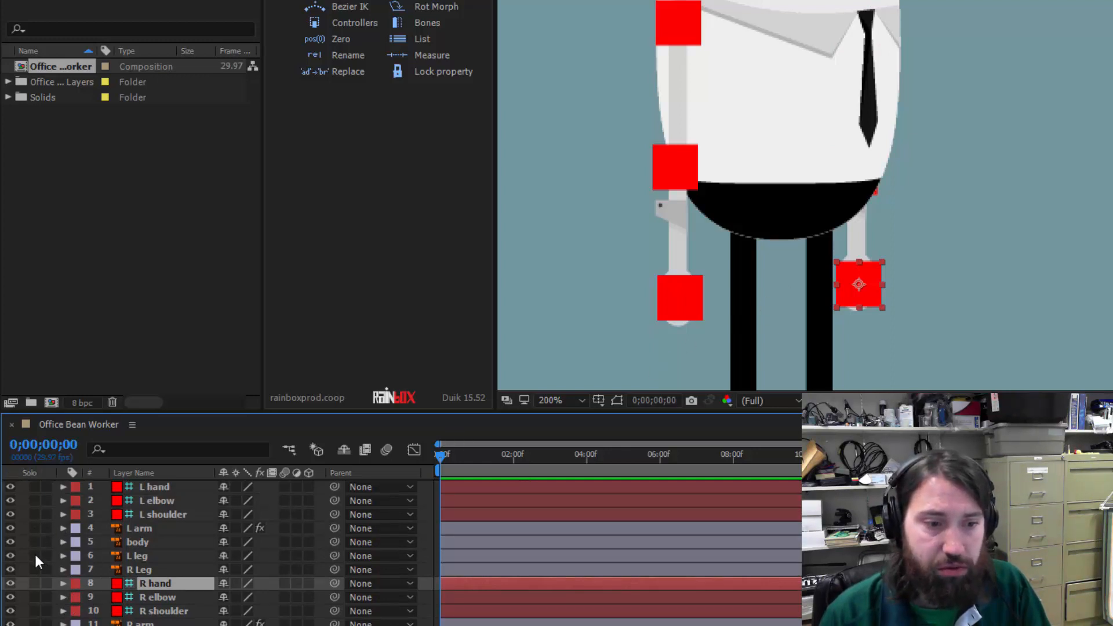
click(137, 557)
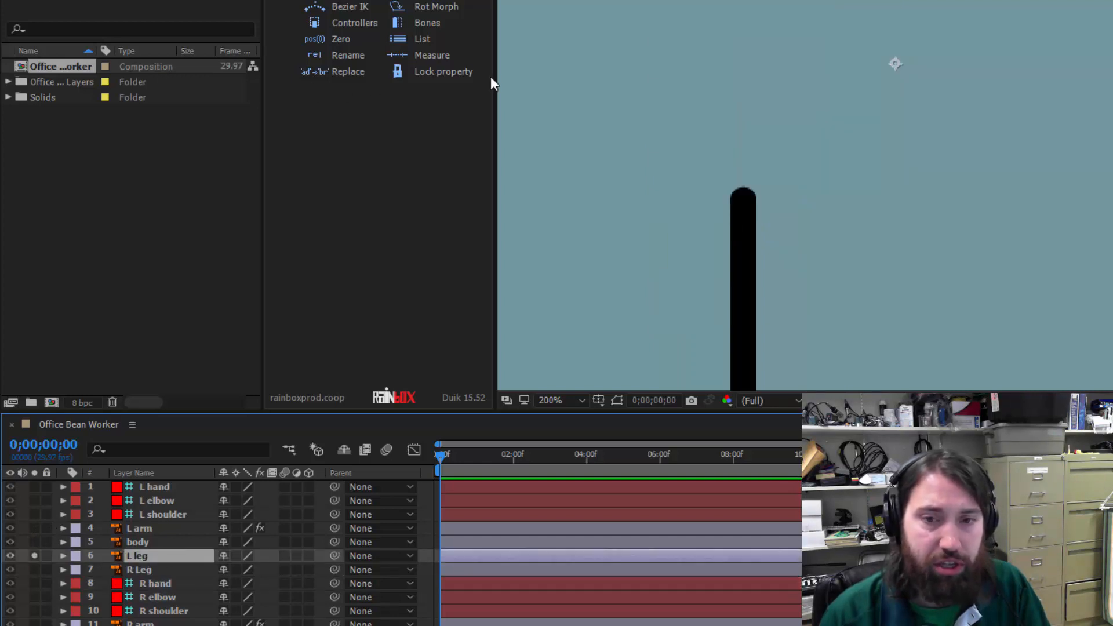
Step: Place Puppet pins at the top, knee and foot of the L leg
drag(856, 311, 829, 154)
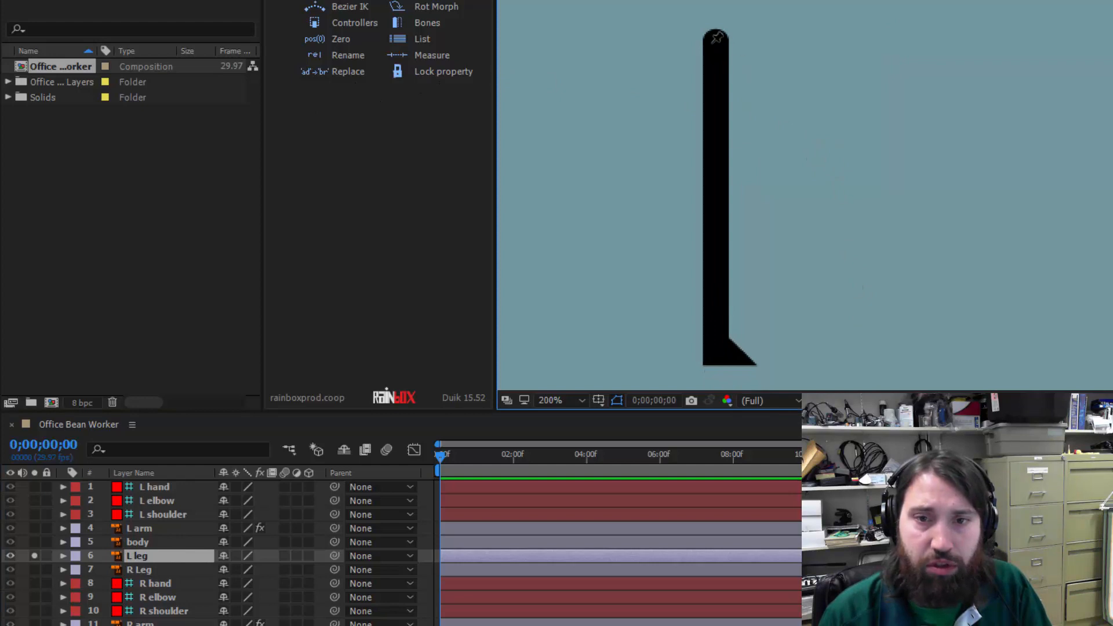
click(717, 37)
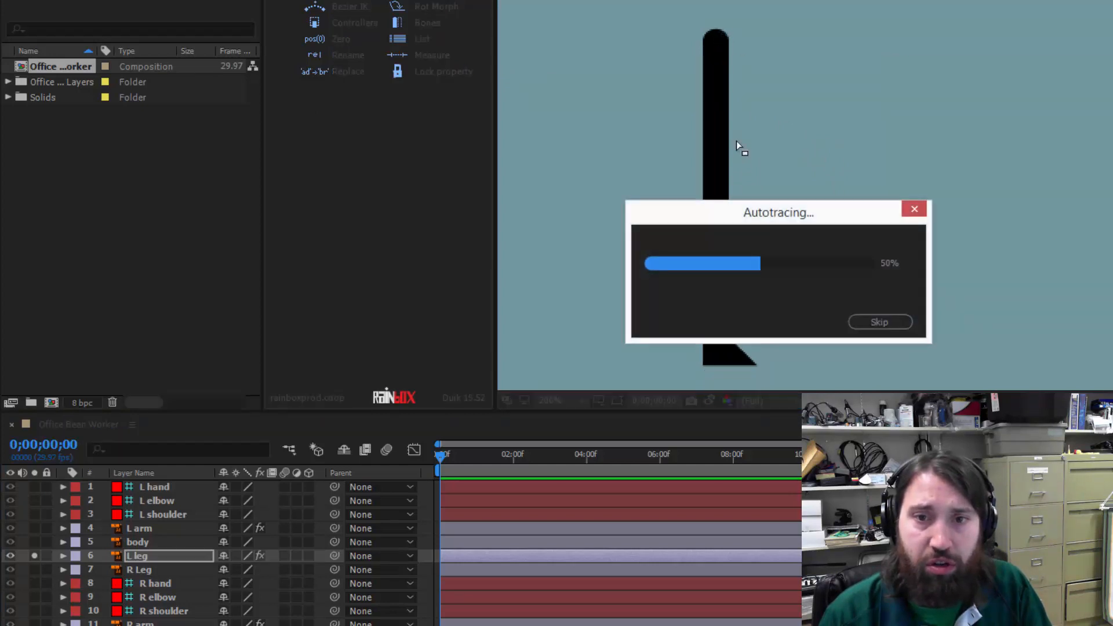
click(715, 209)
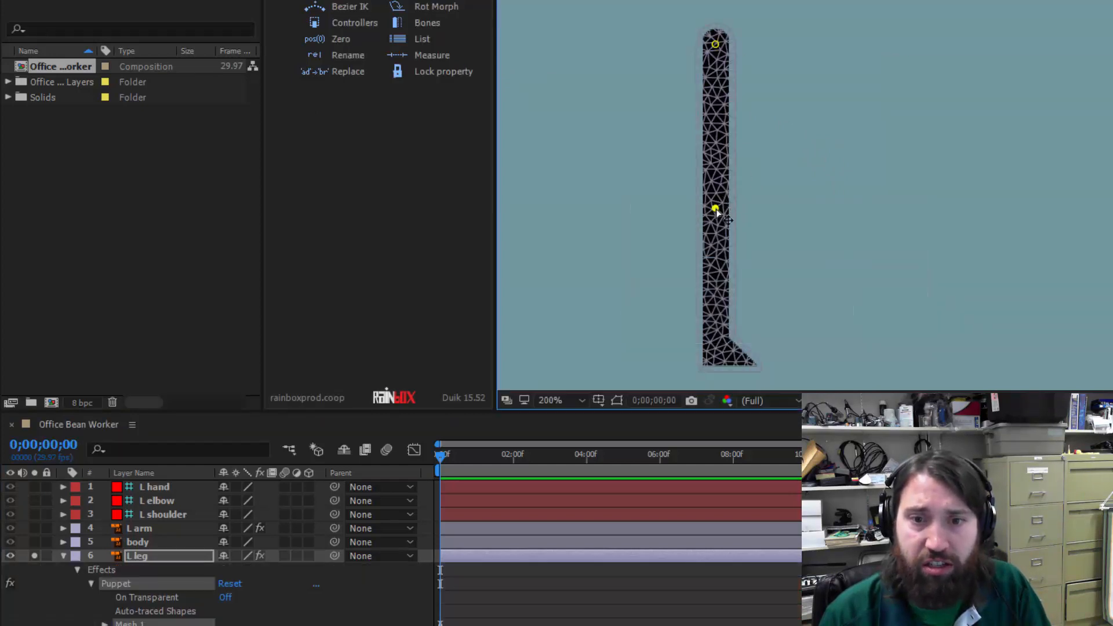
click(716, 352)
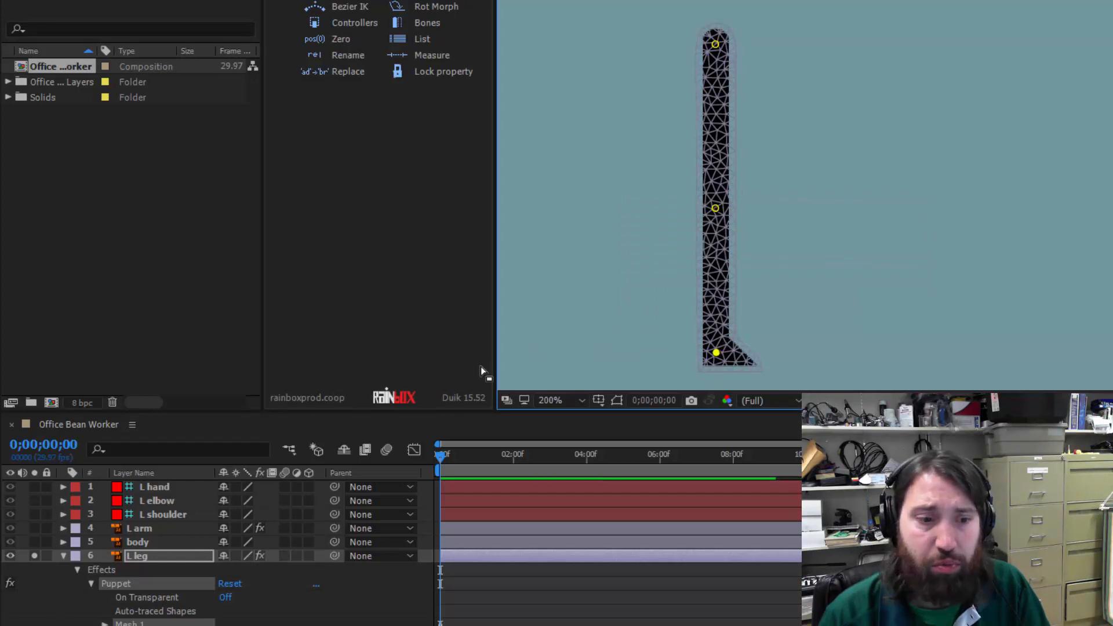
Step: Select all three L leg Puppet pins and create Duik bones on them
scroll(132, 603, down, 3)
click(105, 575)
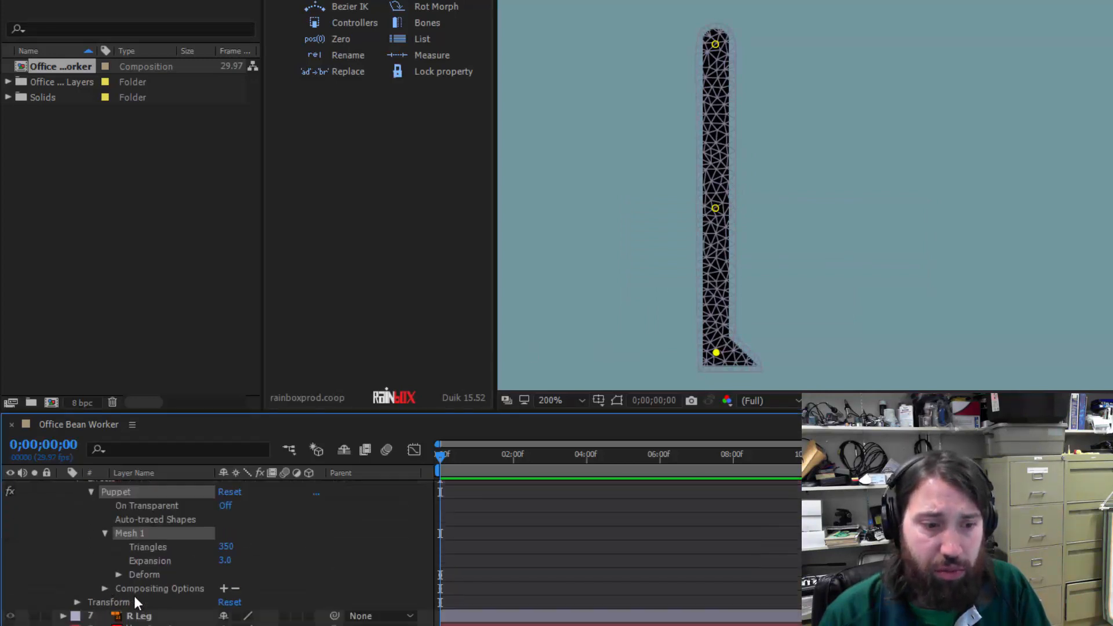
click(119, 575)
shift+click(179, 574)
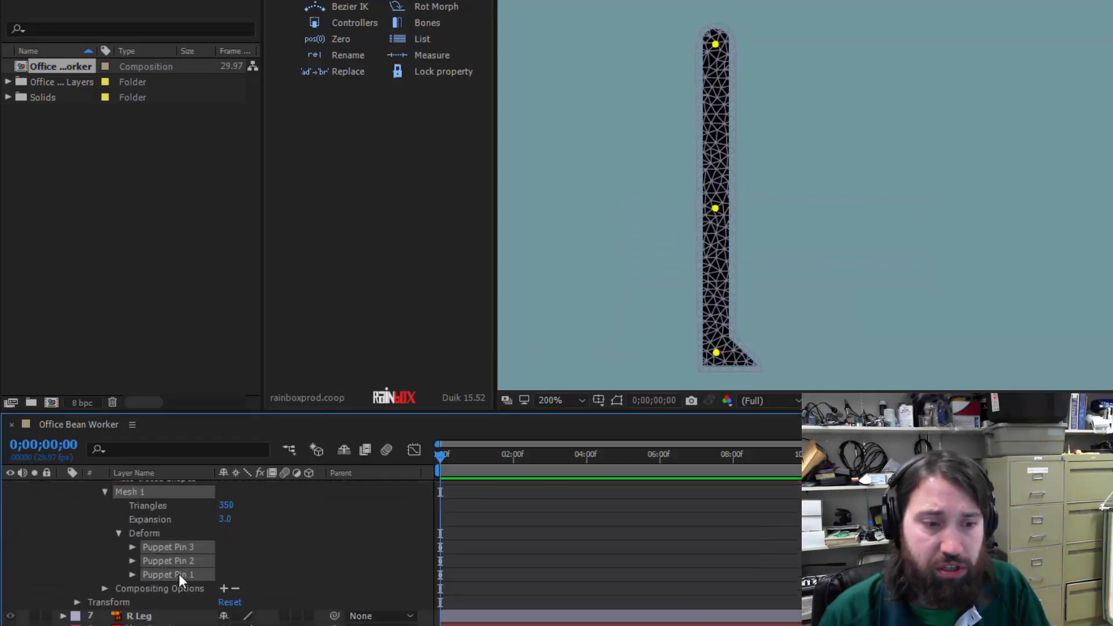
click(422, 21)
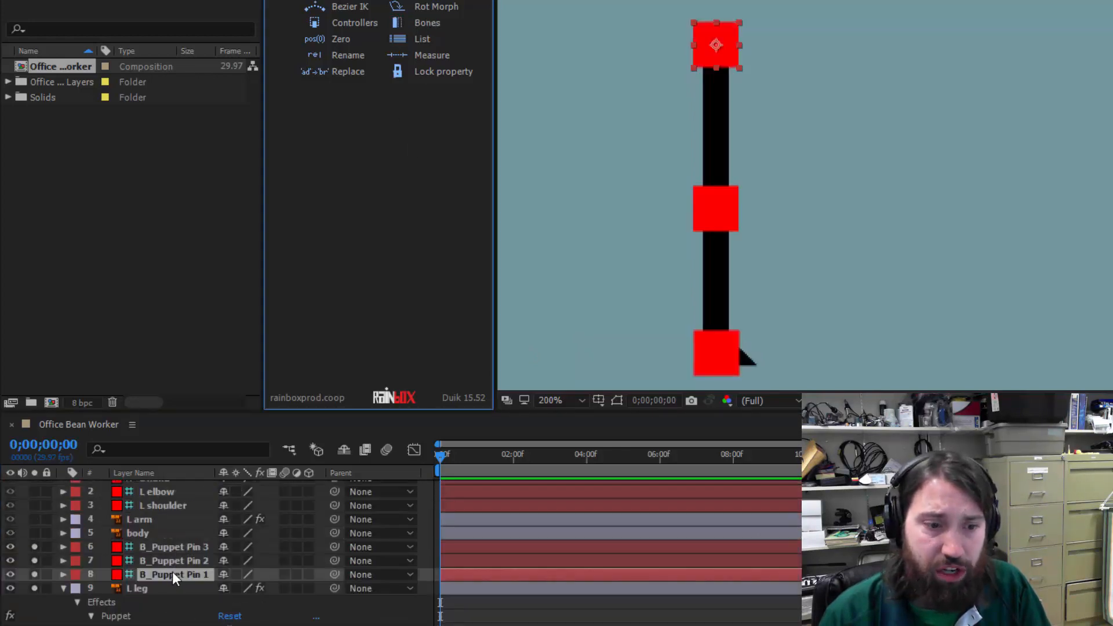
Step: Rename the B_Puppet Pin 1 bone layer at the top of the L leg as L thigh
click(172, 574)
key(Return)
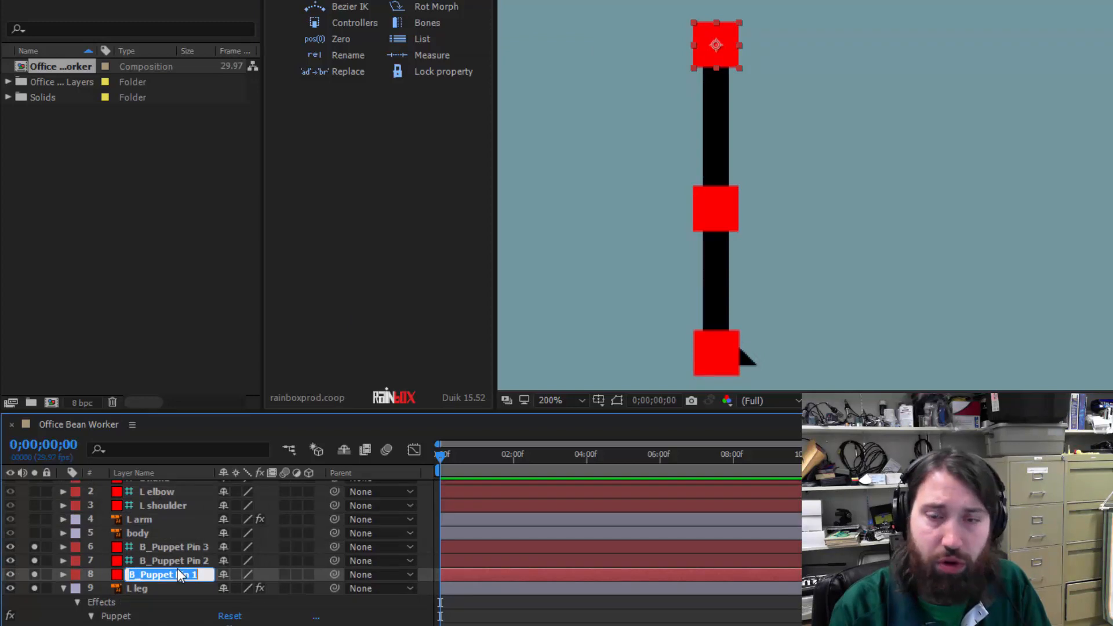
text(L)
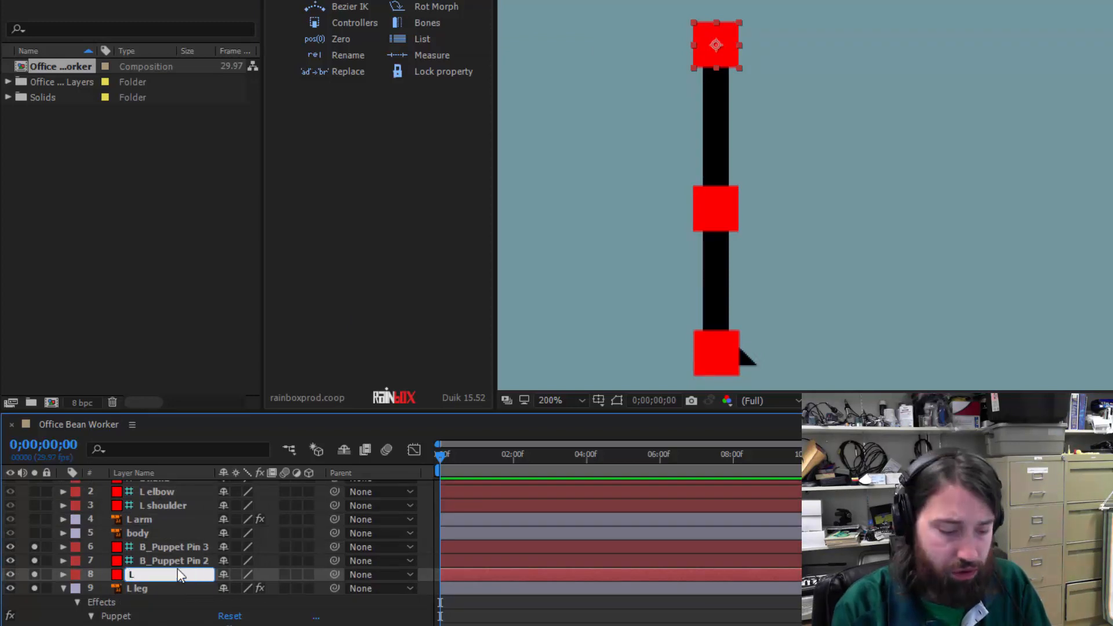
text( thigh)
key(Return)
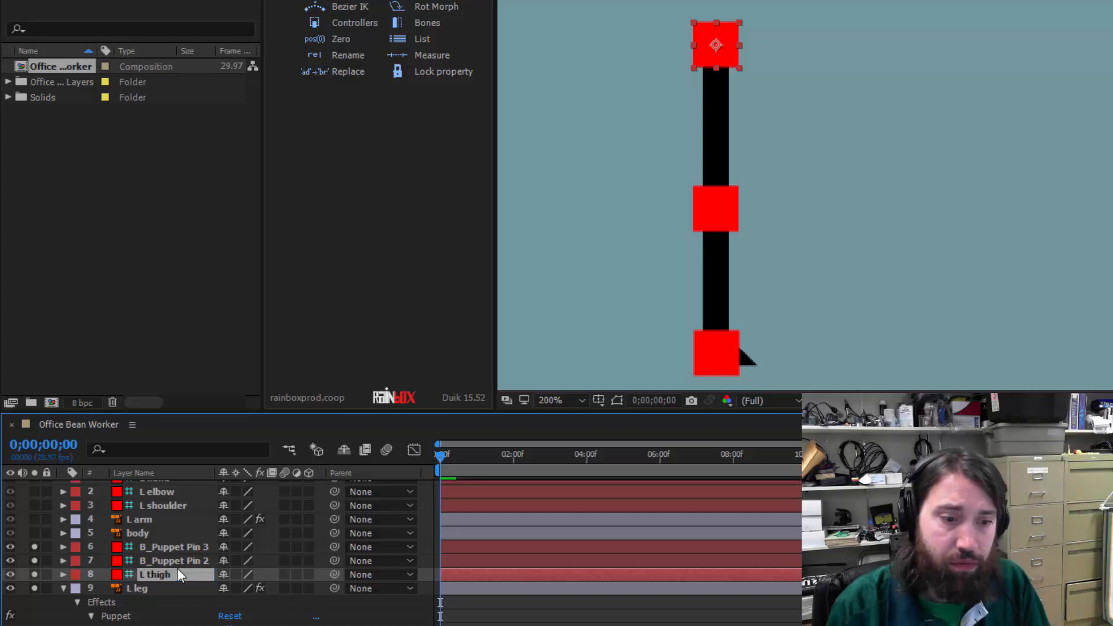
Step: Rename the L leg's B_Puppet Pin 2 bone as L knee and its B_Puppet Pin 3 bone as L foot
click(178, 560)
key(Return)
text(L knee)
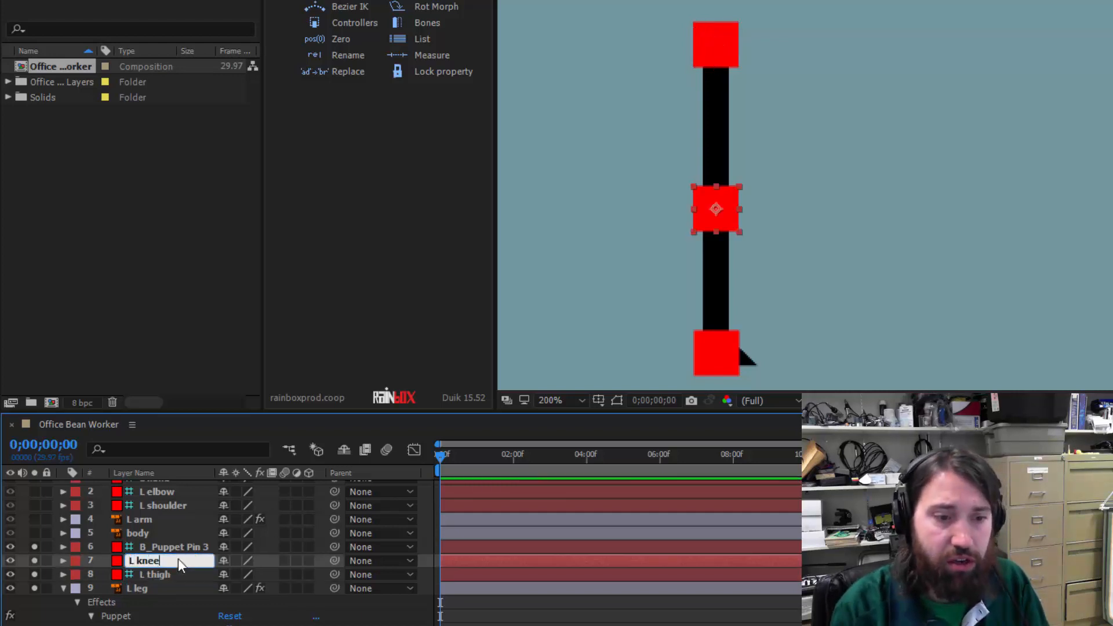
key(Return)
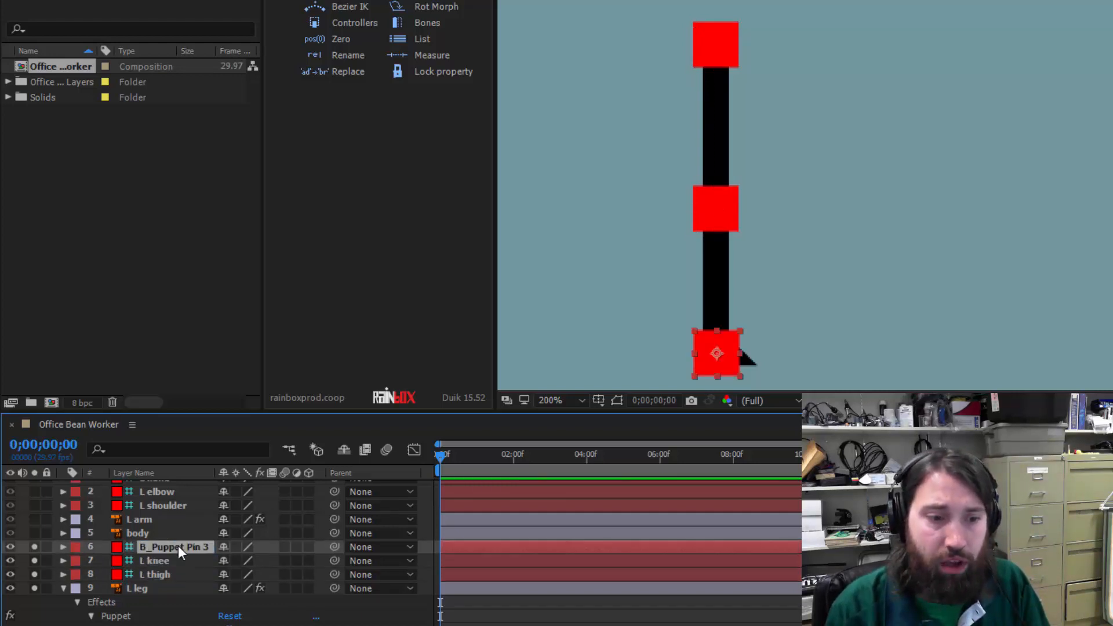
click(178, 545)
text(L foot)
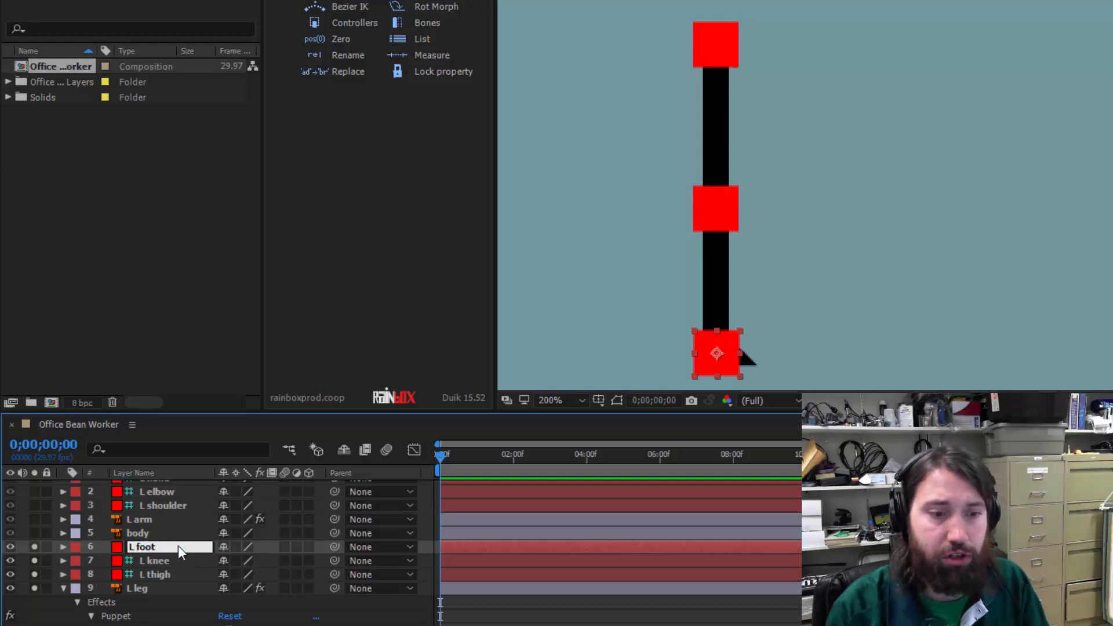
Step: Turn off solo for the L leg and its bones, then solo and select the R Leg layer
drag(33, 541, 33, 587)
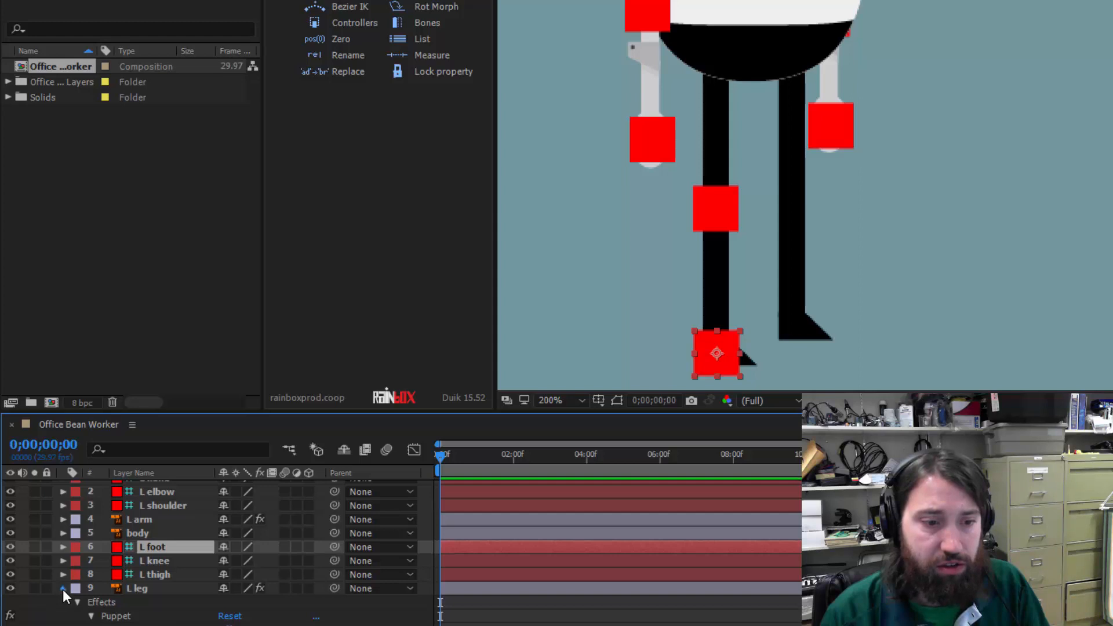
click(64, 588)
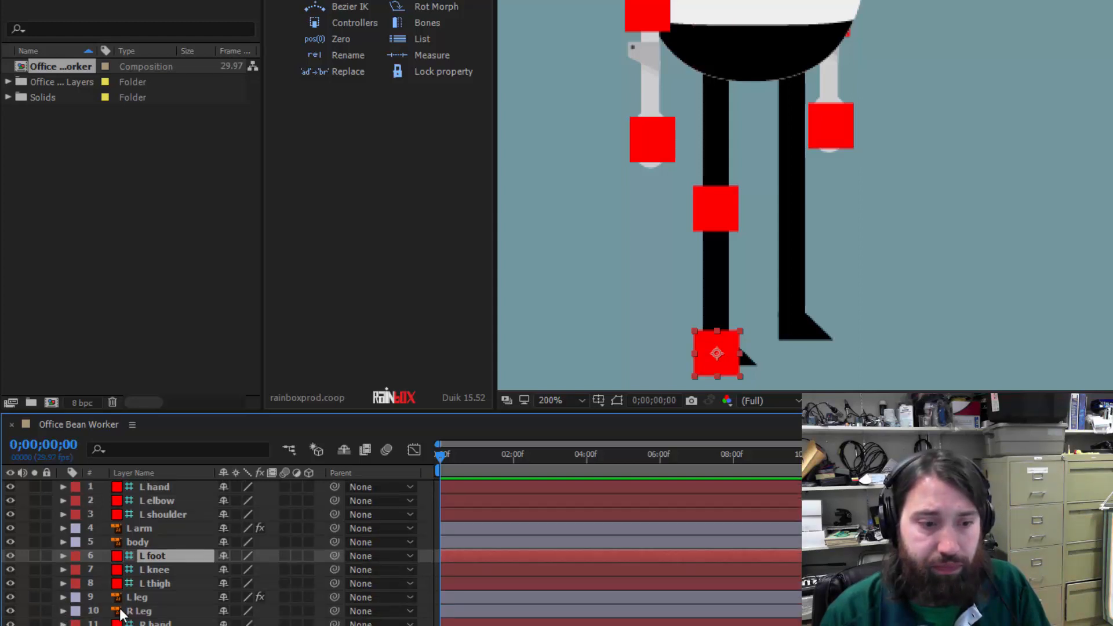
click(34, 611)
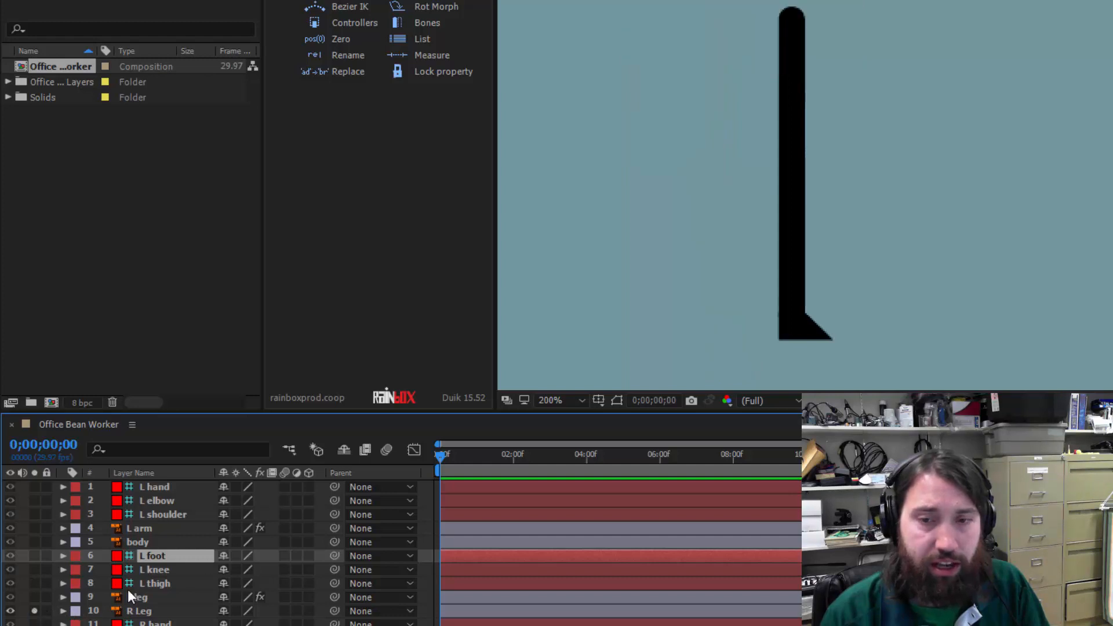
click(151, 607)
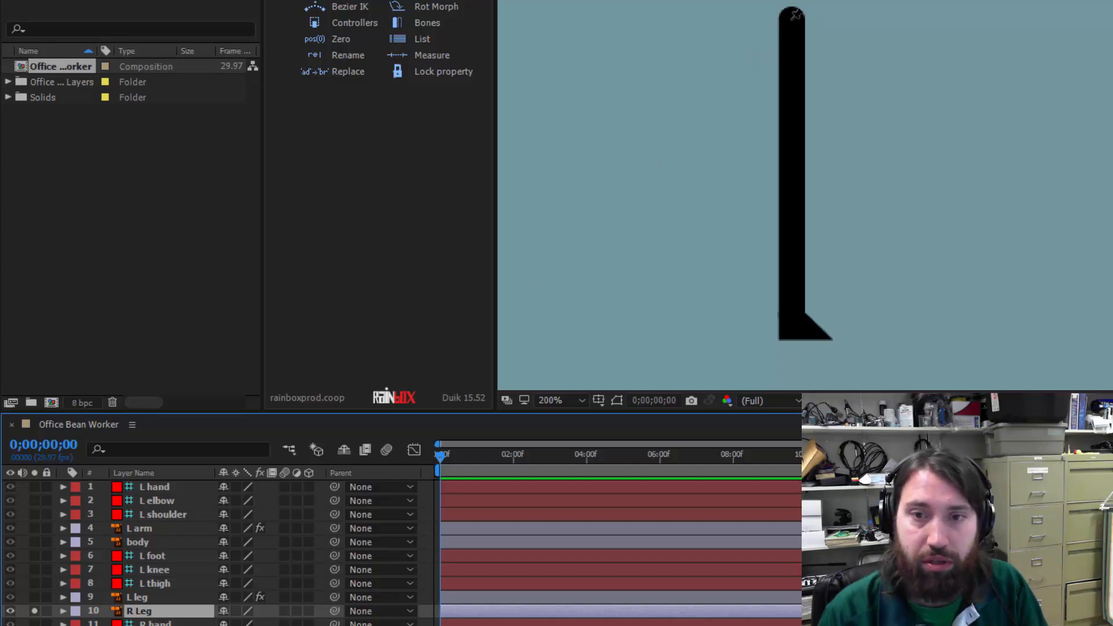
Step: Place Puppet pins at the top, knee and foot of the R Leg
click(794, 19)
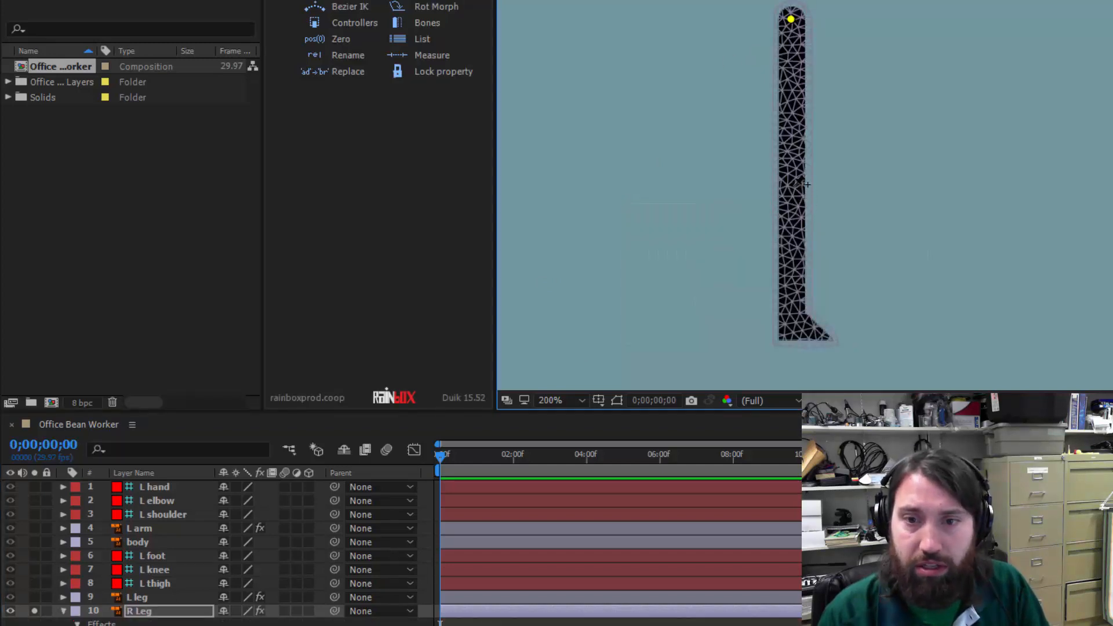
click(793, 185)
click(794, 323)
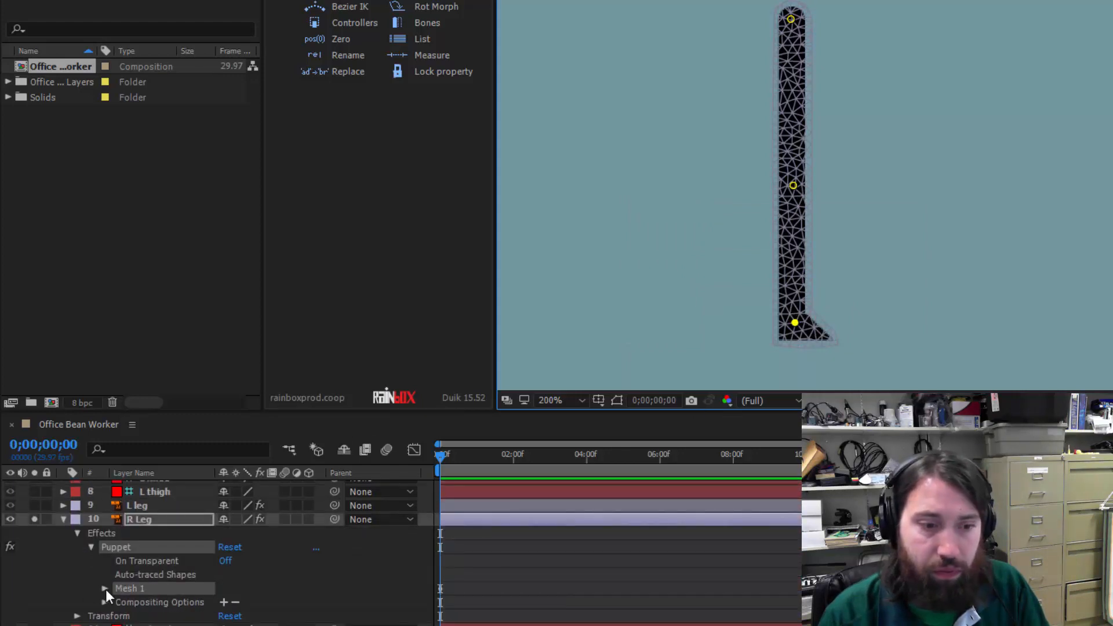
Step: Select all three R Leg Puppet pins, create Duik bones on them, and collapse the R Leg layer's properties
click(104, 588)
scroll(195, 620, down, 3)
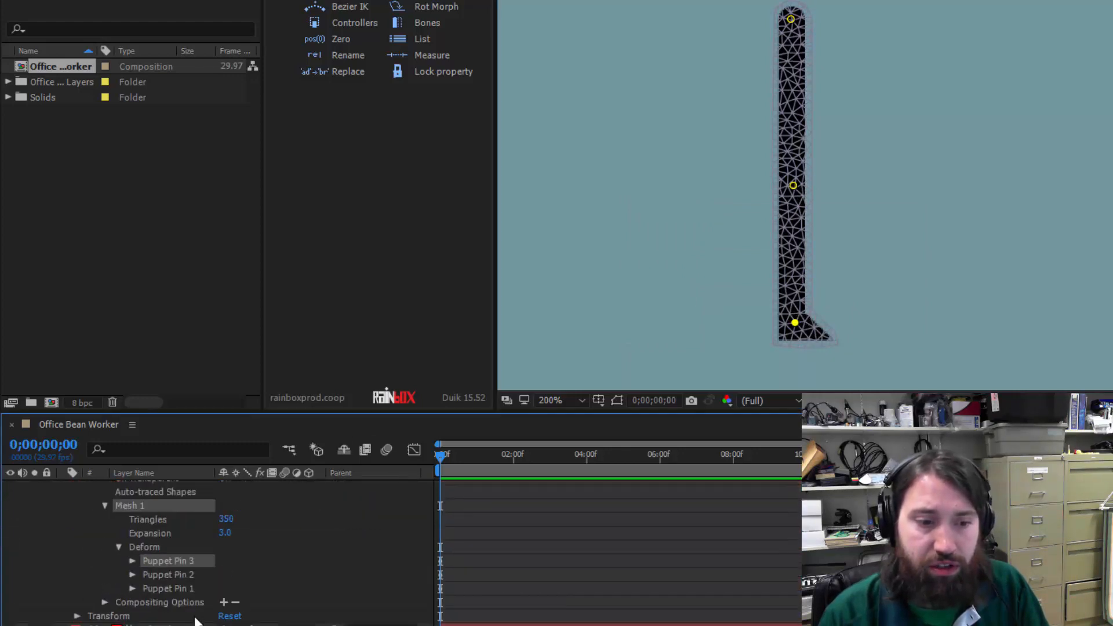
click(423, 22)
scroll(95, 582, down, 2)
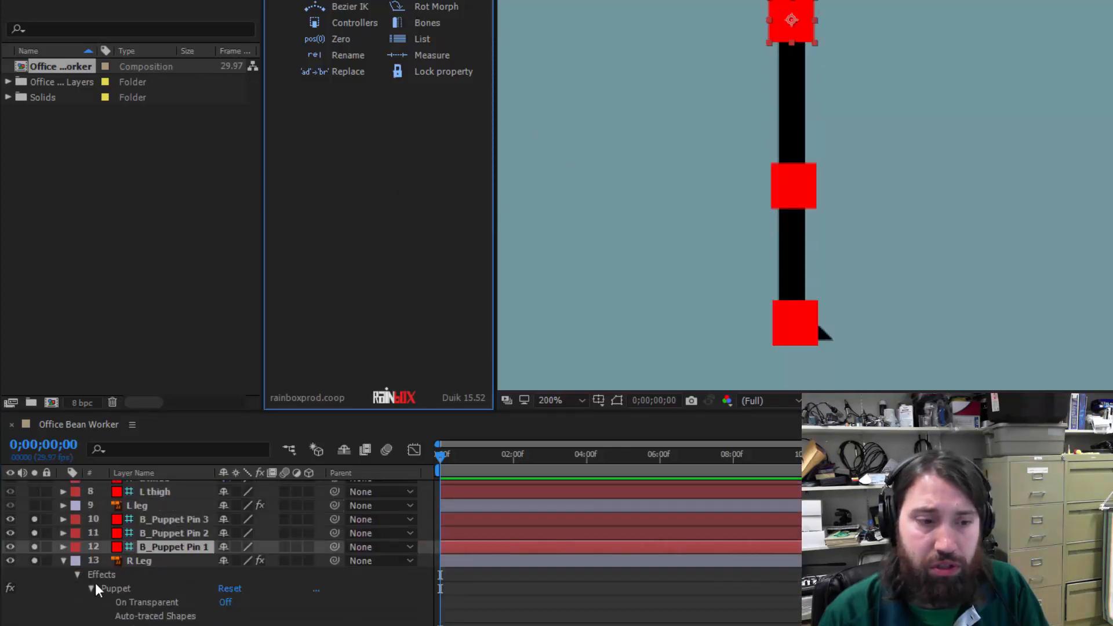
click(64, 560)
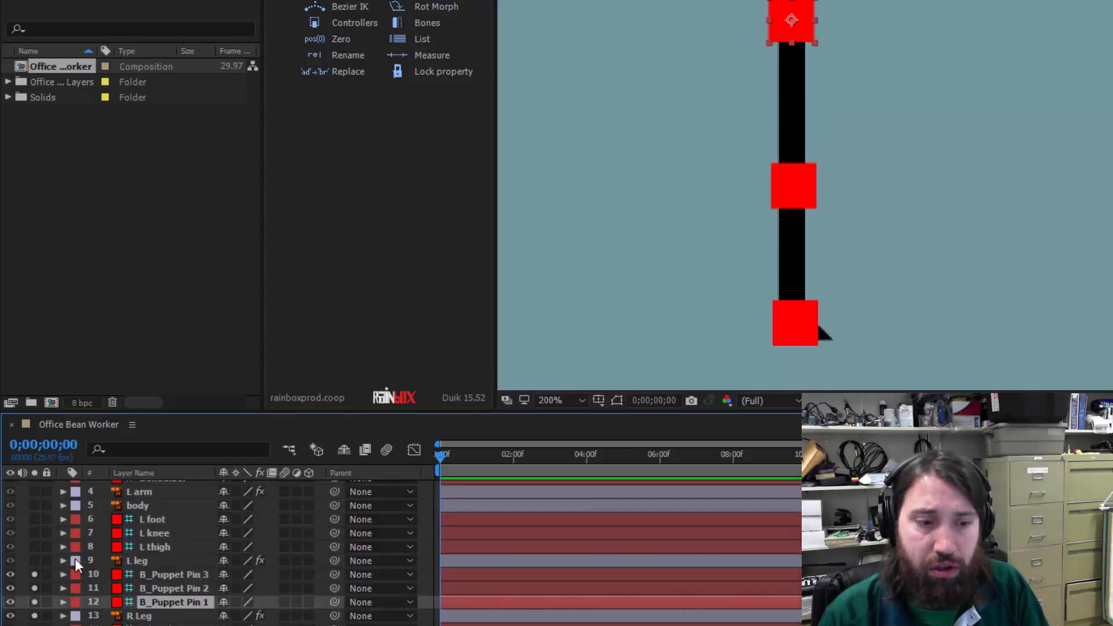
Step: Rename the R Leg's B_Puppet Pin 1 bone as R thigh and its B_Puppet Pin 2 bone as R knee
click(165, 597)
key(Return)
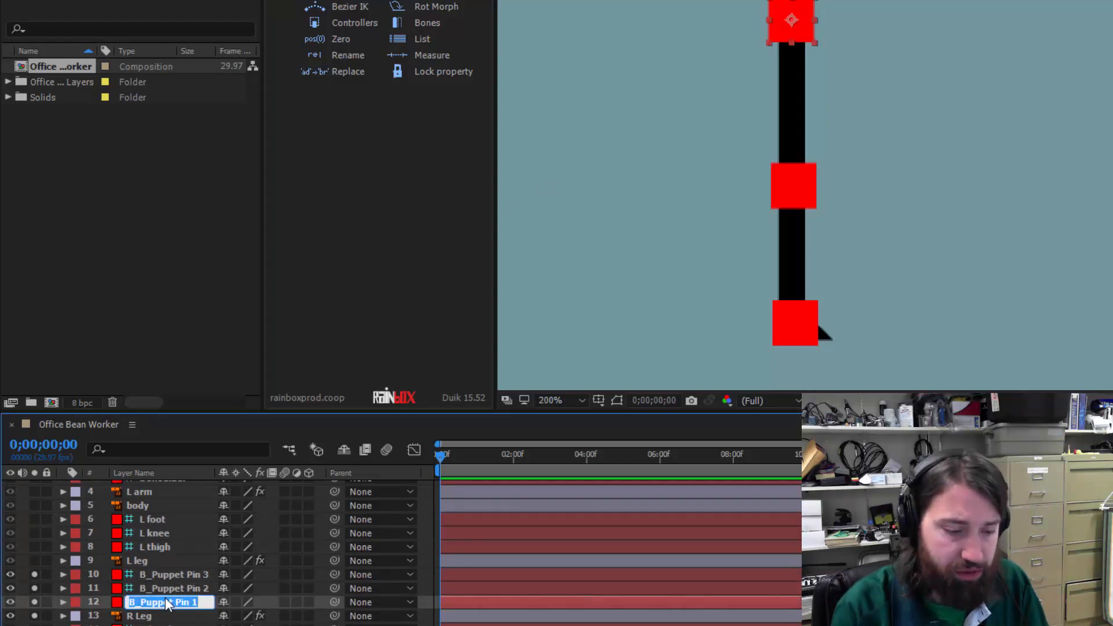
text(R thigh)
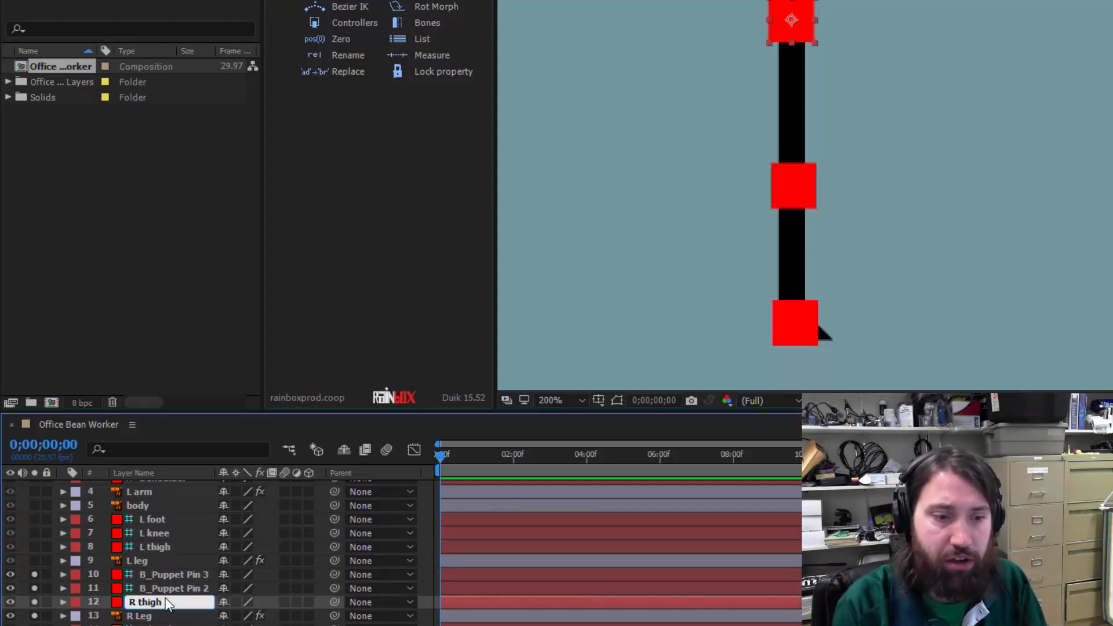
key(Return)
click(177, 587)
key(Return)
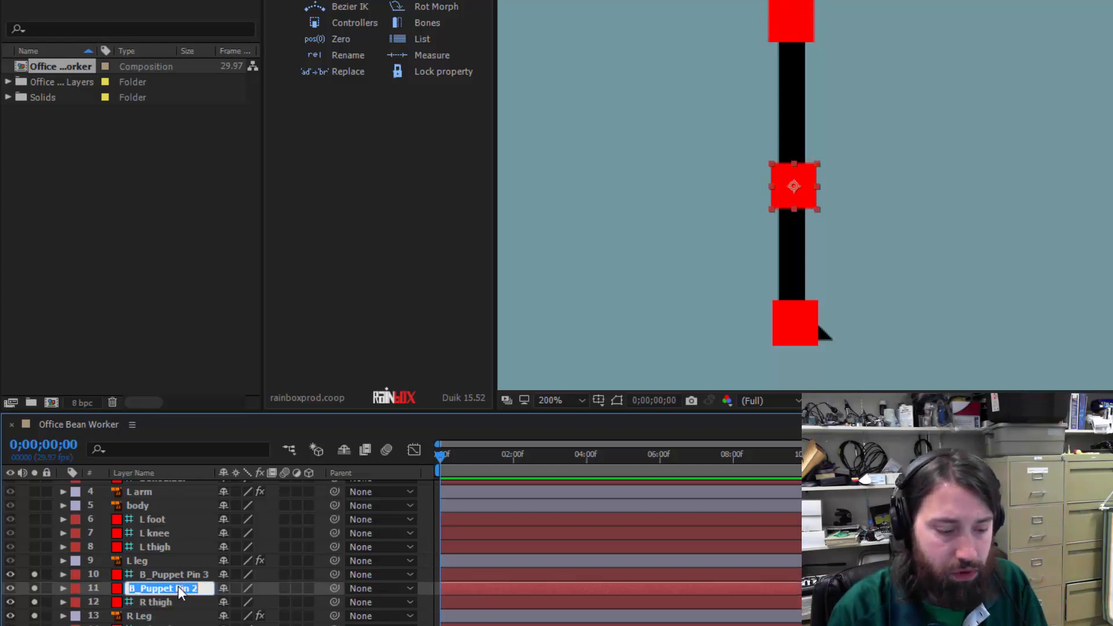
text(R knee)
key(Return)
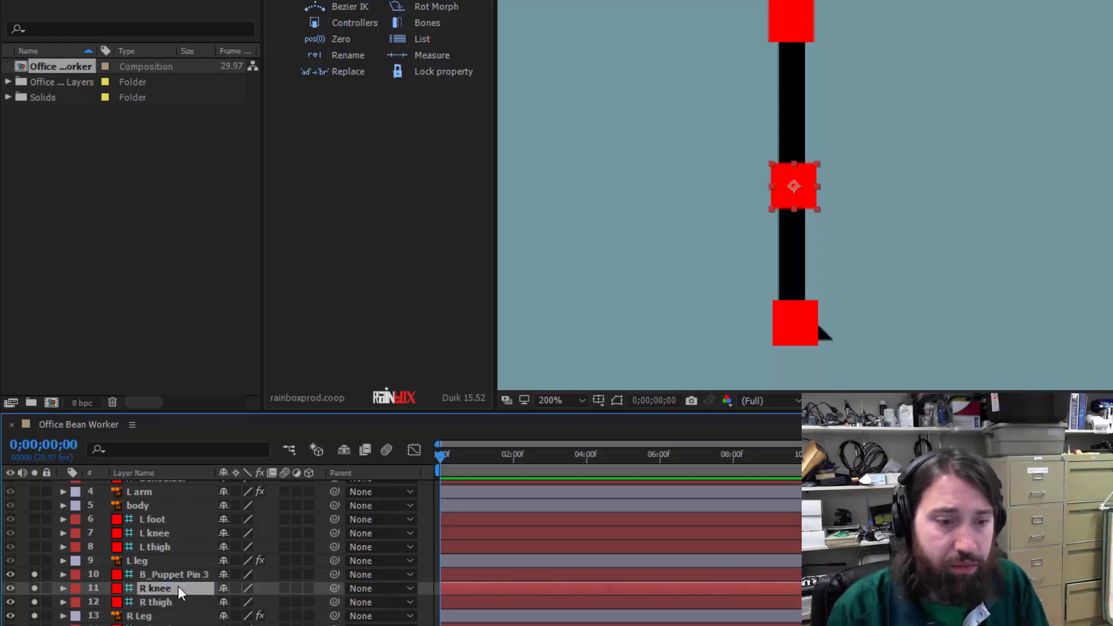
Step: Rename the R Leg's B_Puppet Pin 3 bone as R foot
click(189, 576)
key(Return)
text(R)
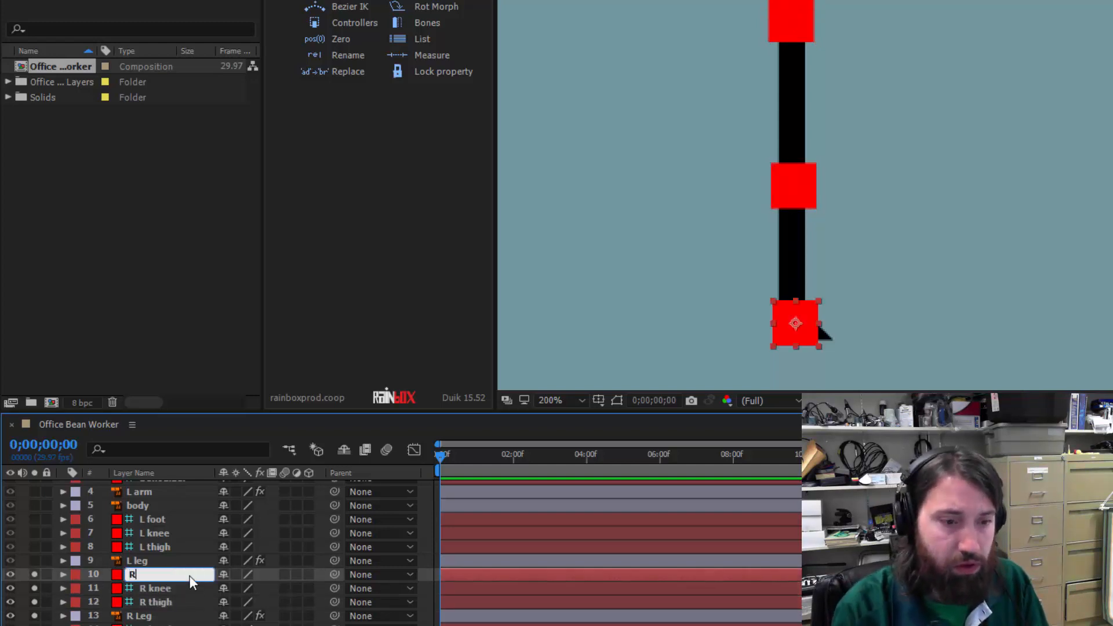
text( foot)
key(Return)
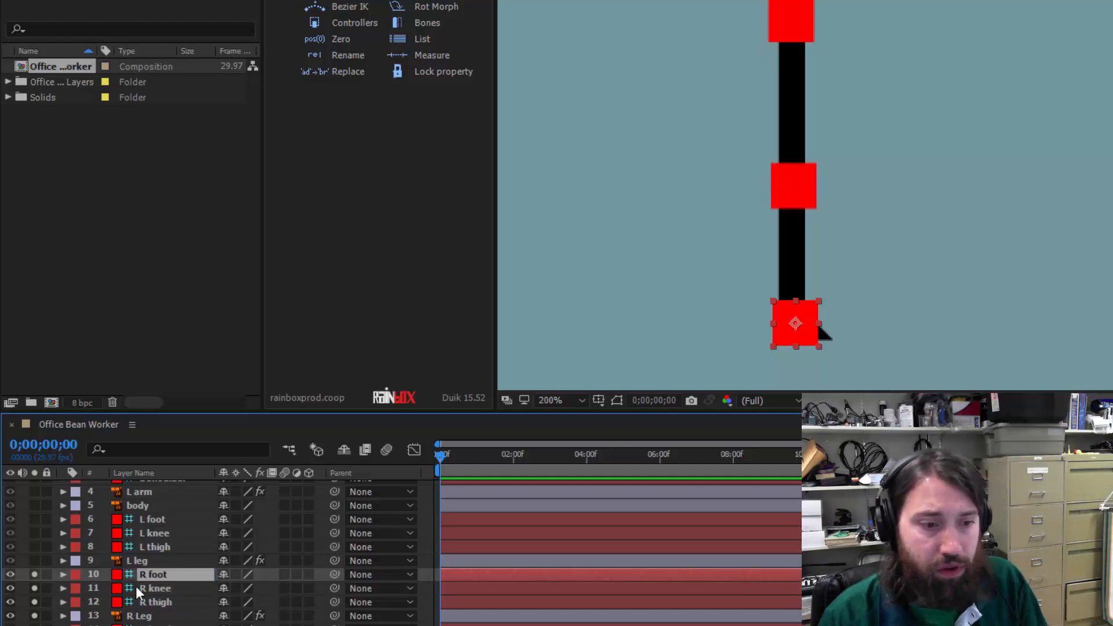
Step: Turn off solo for the R Leg and its bones, then solo and select the body layer
drag(33, 574, 35, 617)
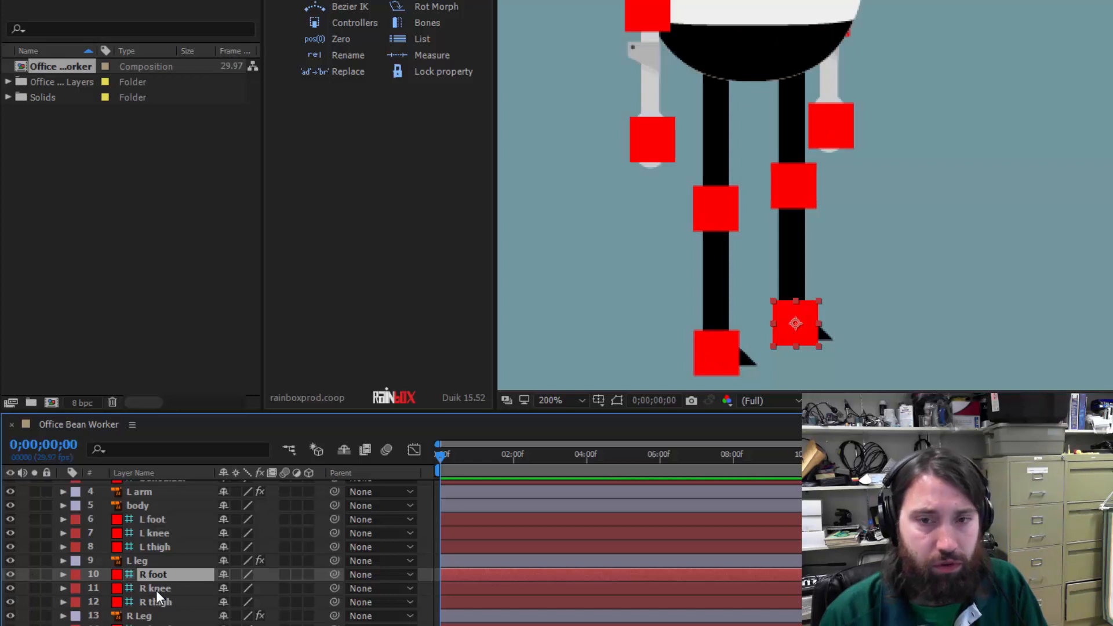
scroll(765, 34, down, 4)
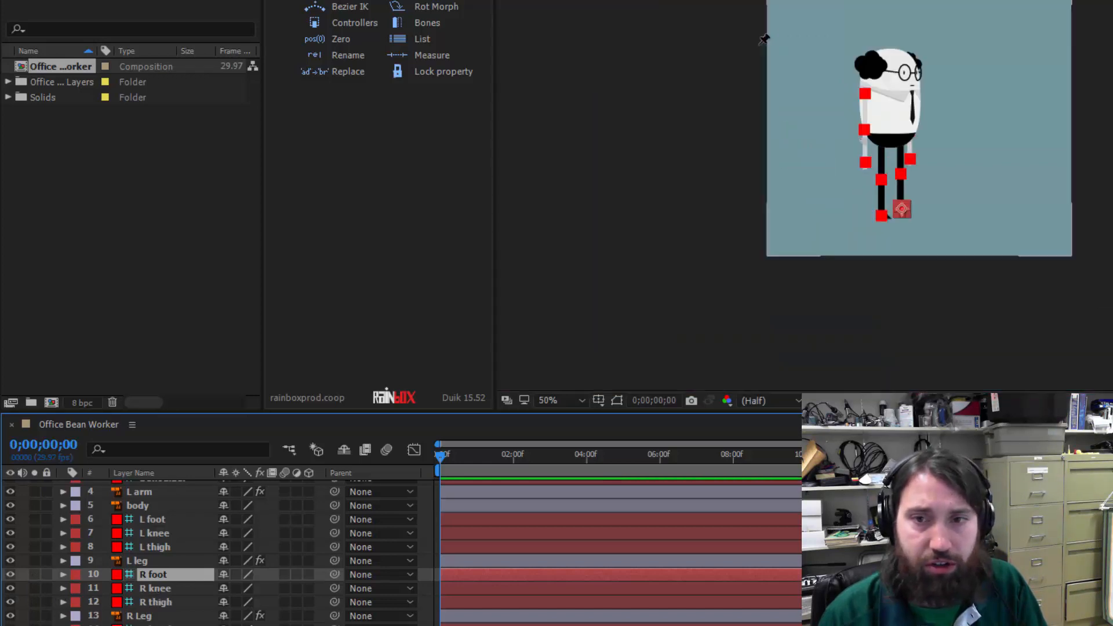
scroll(809, 59, up, 1)
scroll(809, 63, down, 1)
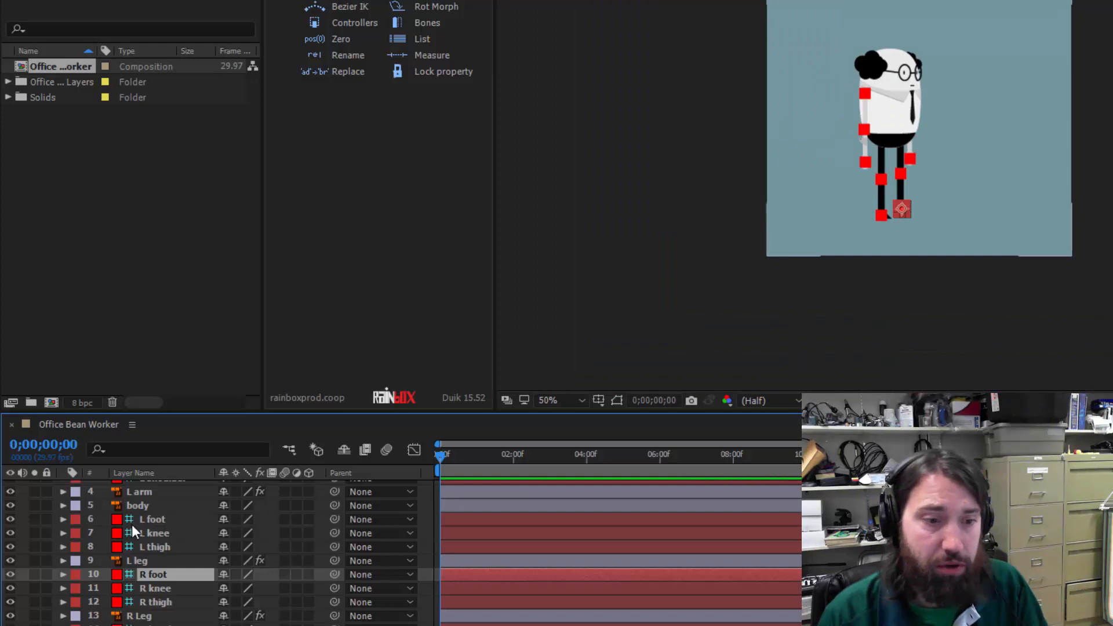
click(35, 504)
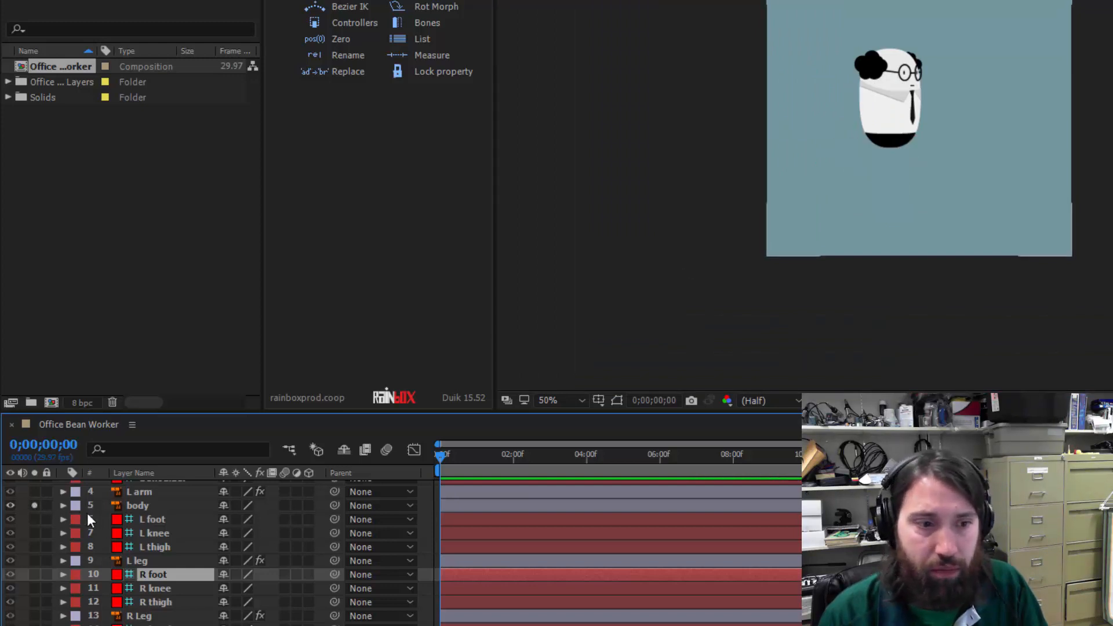
click(145, 506)
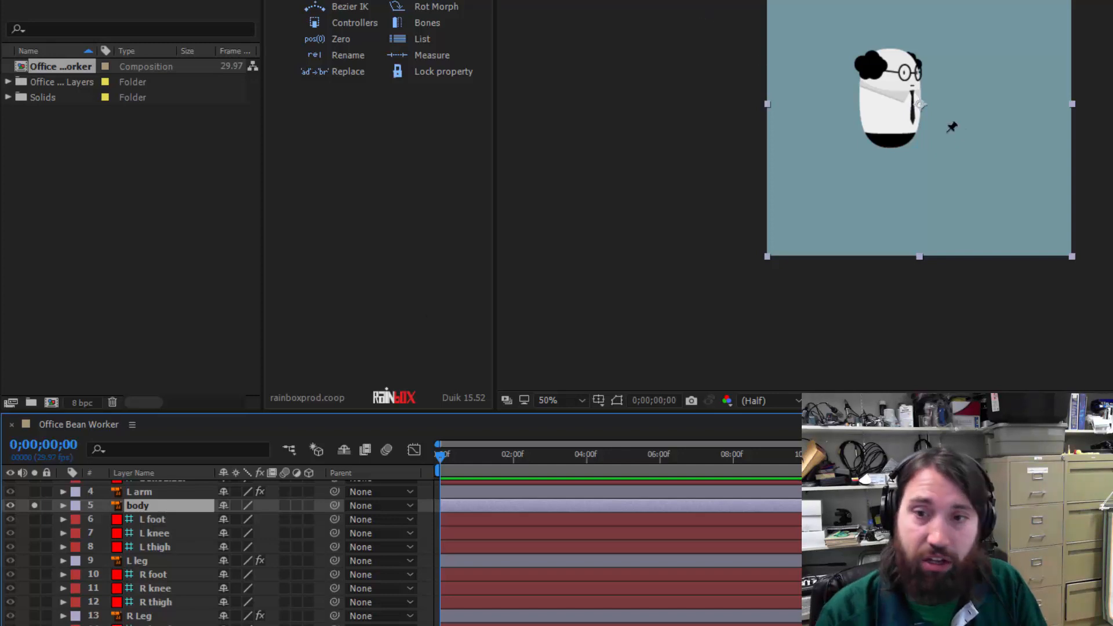
Step: Place three Puppet pins on the body: at the hips, at the neck just beside the tie's top, and on the head at the glasses
scroll(872, 65, up, 2)
drag(834, 19, 787, 149)
scroll(831, 173, up, 1)
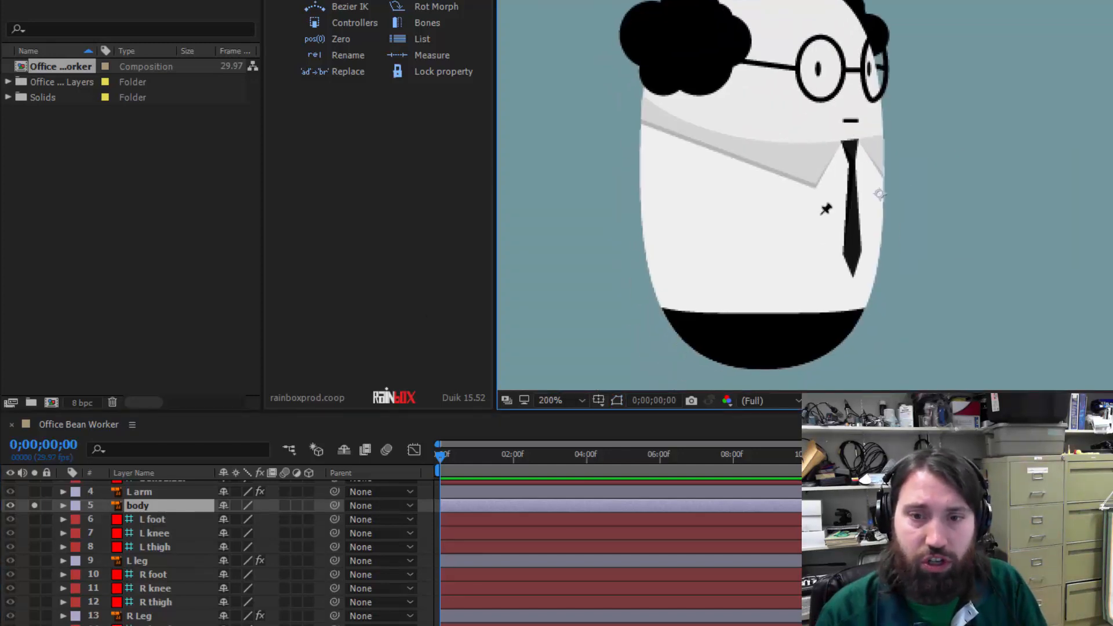
click(801, 317)
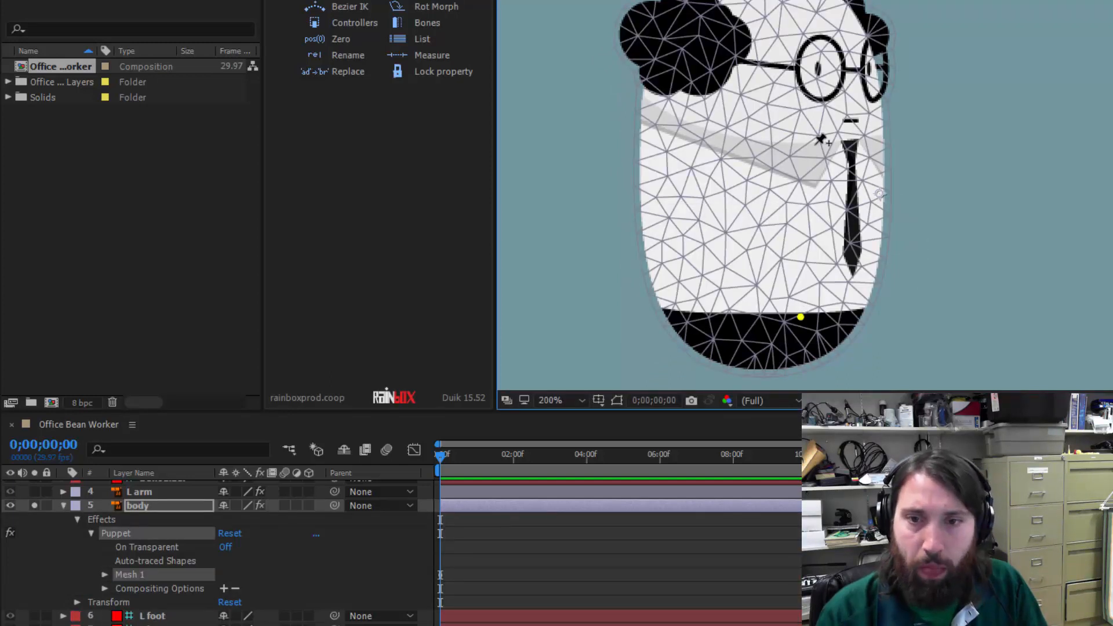
click(815, 134)
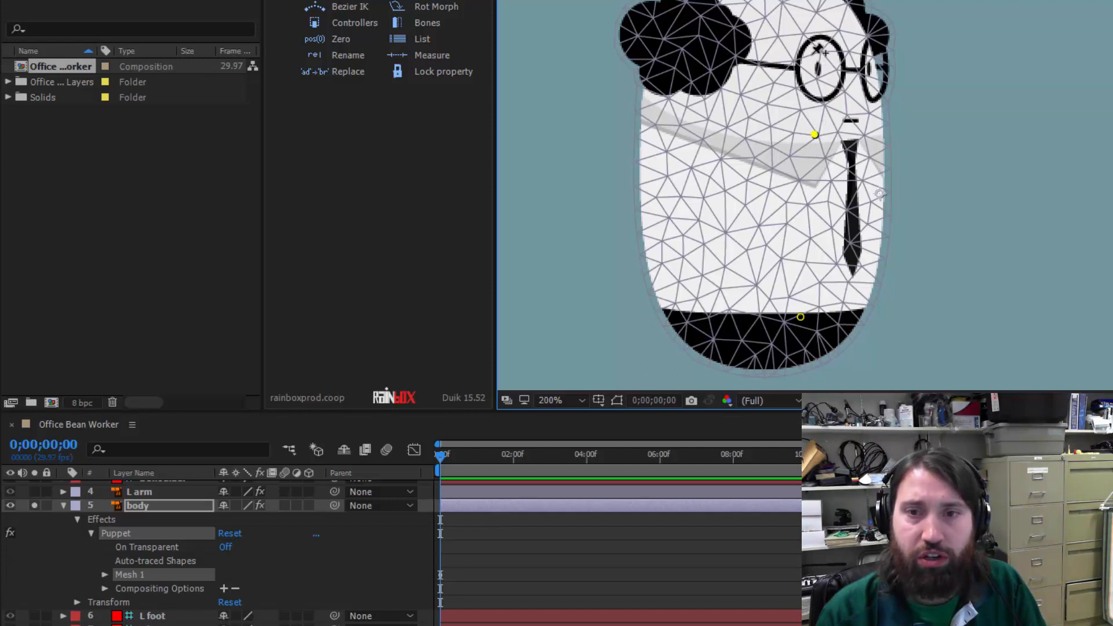
click(811, 49)
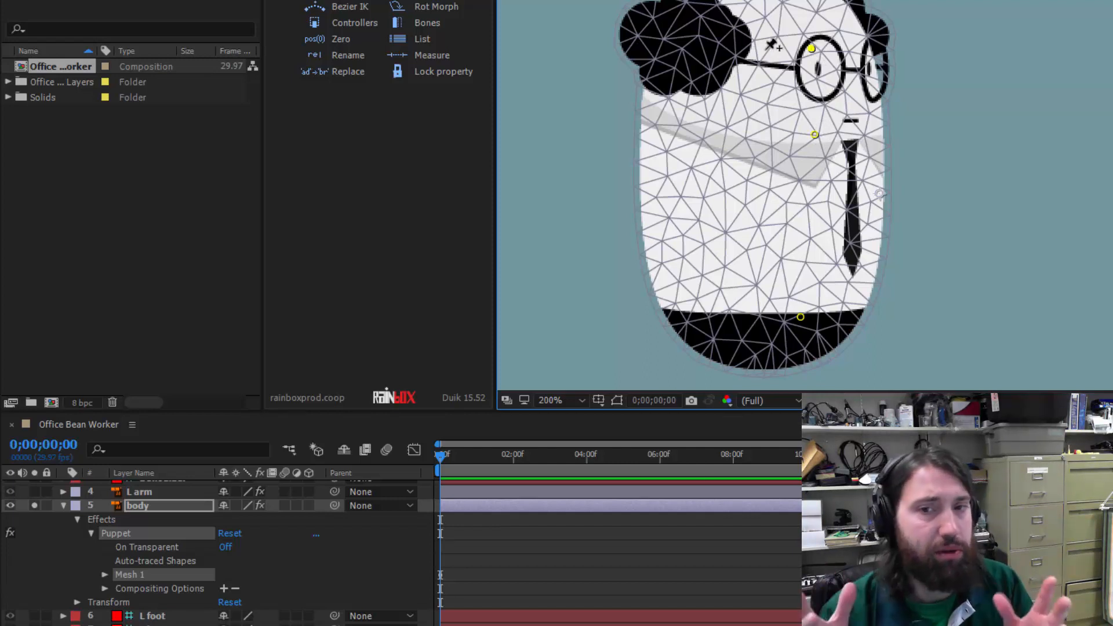
Step: Select all three body Puppet pins in the mesh's Deform group and create Duik bones on them
click(105, 572)
scroll(145, 576, down, 1)
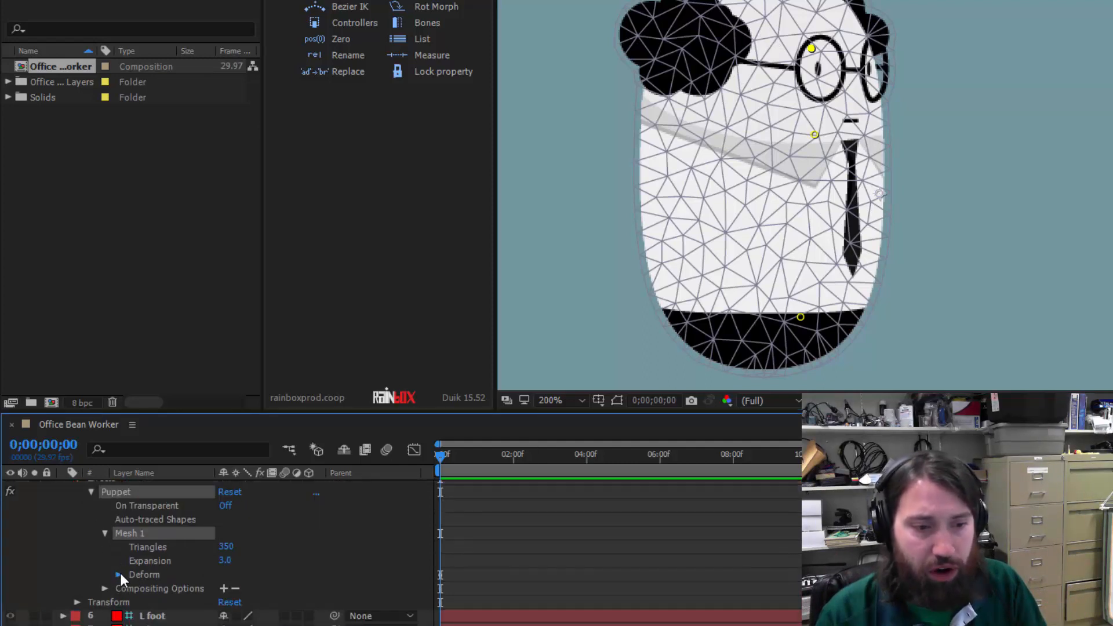
click(118, 575)
shift+click(174, 615)
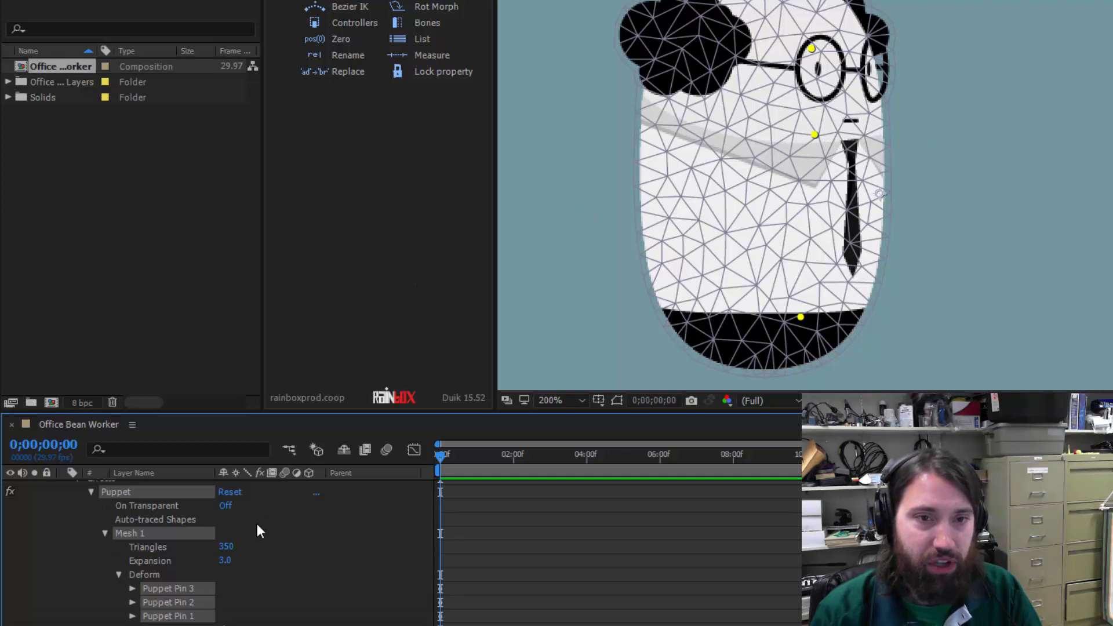
click(422, 32)
scroll(182, 550, up, 3)
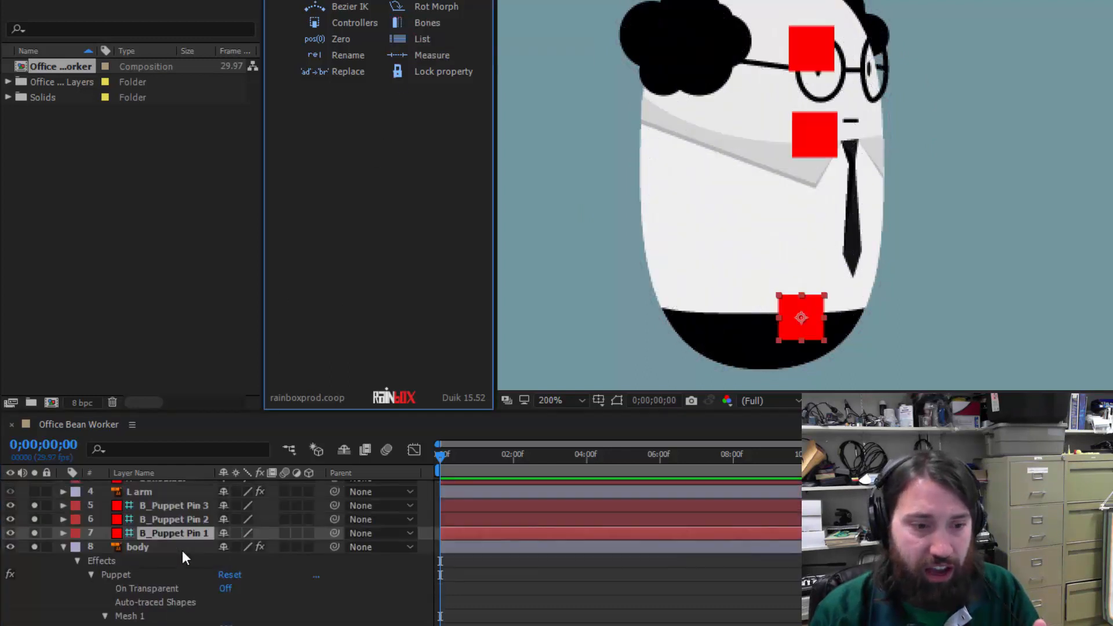
Step: Rename the body's B_Puppet Pin 1 bone as hips and its B_Puppet Pin 2 bone as neck
click(168, 558)
click(173, 566)
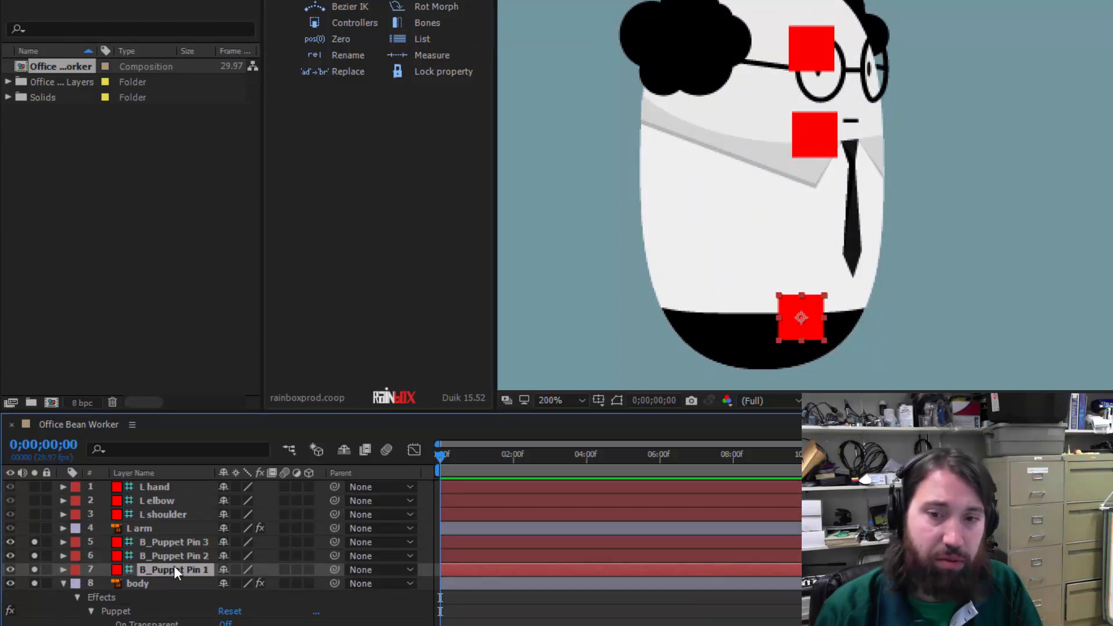
key(Return)
text(hips)
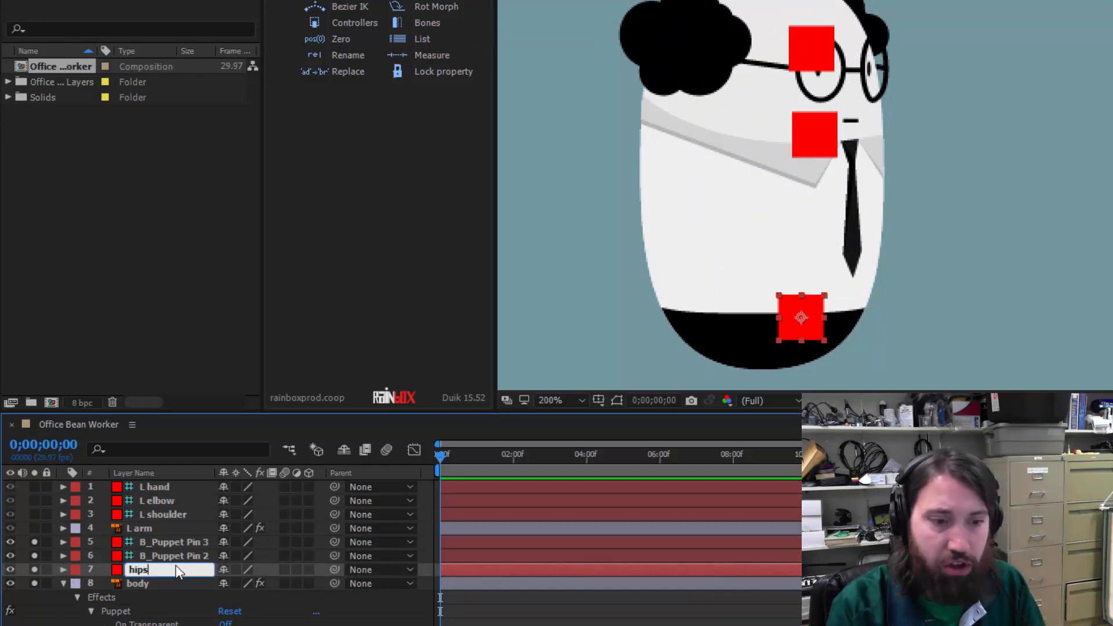
key(Return)
click(177, 554)
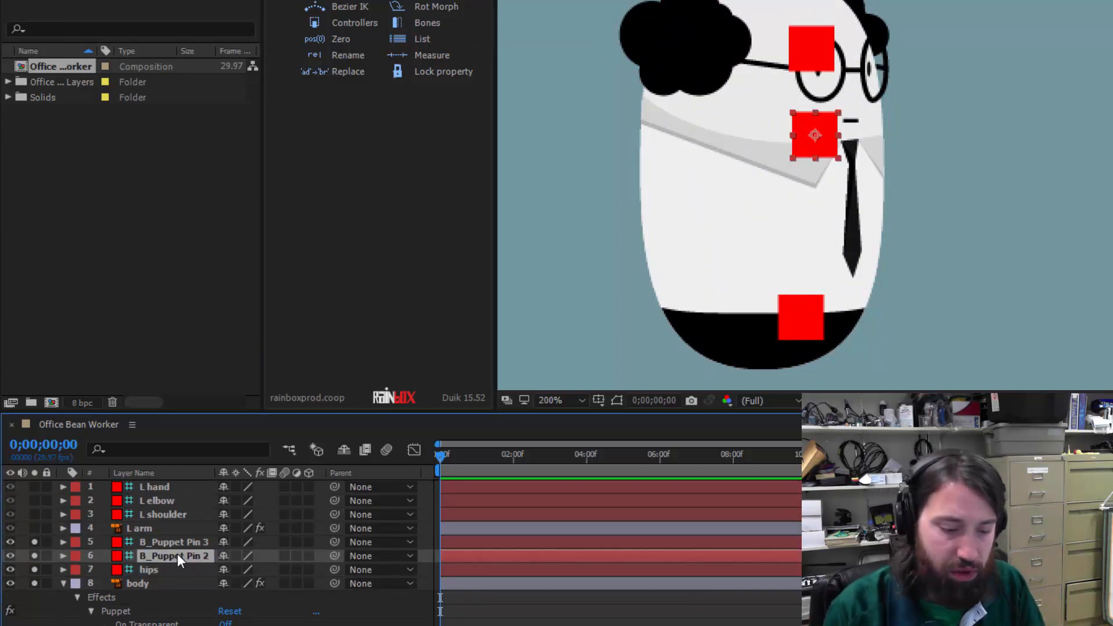
key(Return)
text(neck)
key(Return)
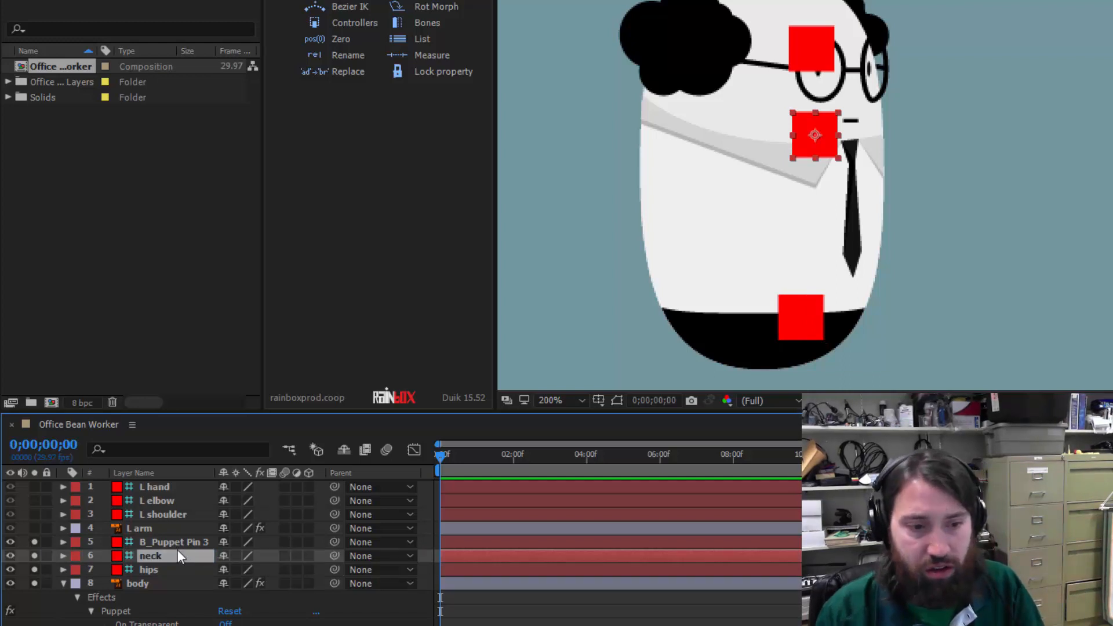
Step: Rename the body's B_Puppet Pin 3 bone as head
click(173, 542)
key(Return)
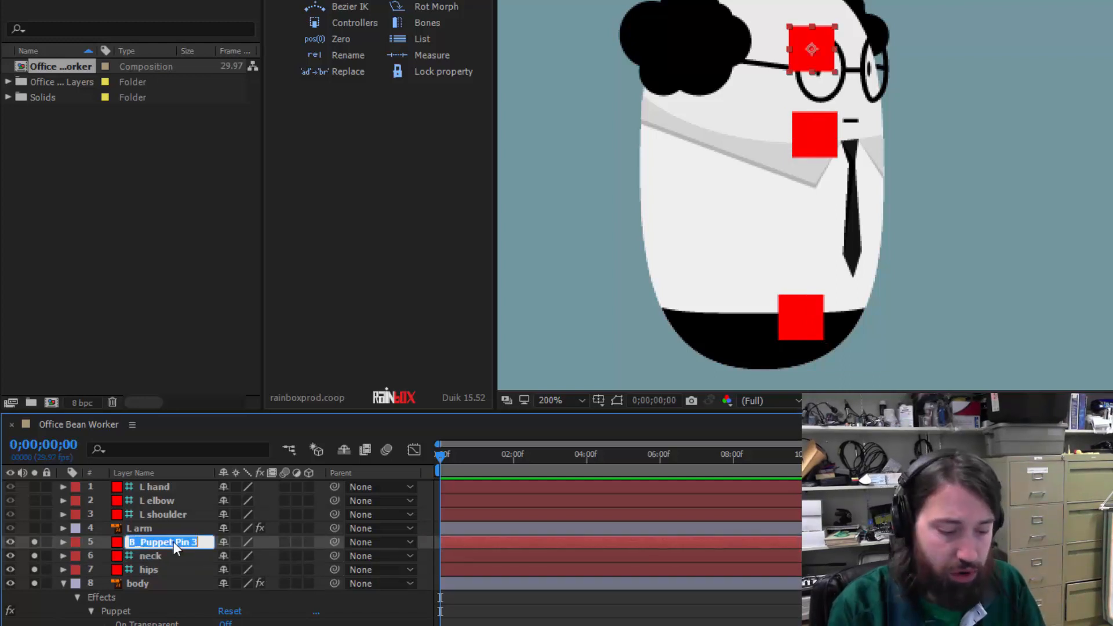
text(head)
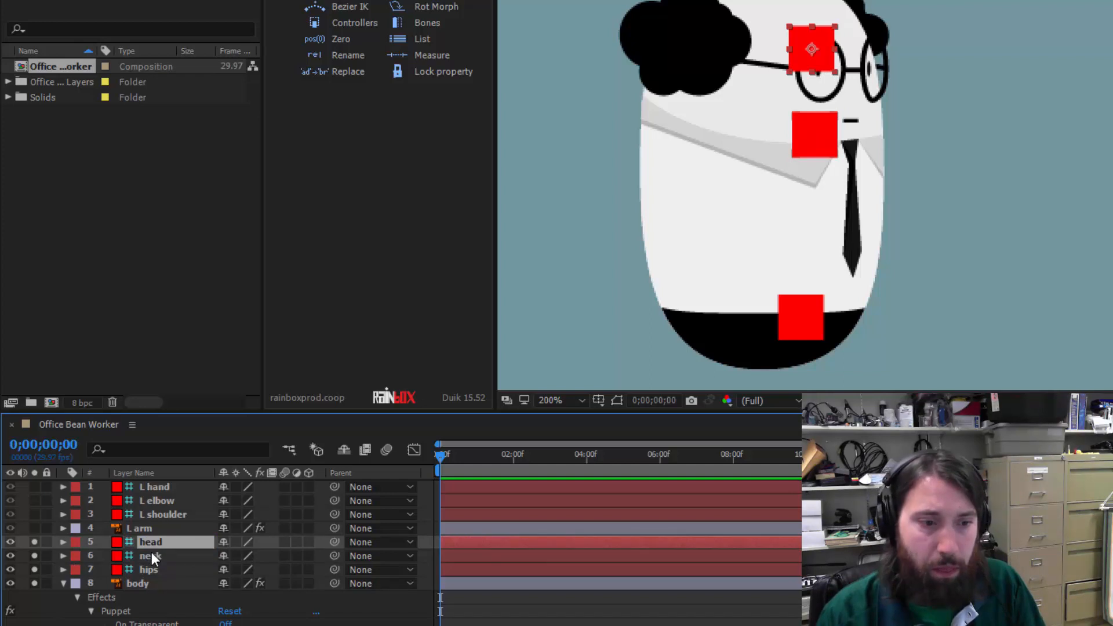
Step: Try moving the neck bone slightly to test the body's deformation, and undo the move
click(151, 552)
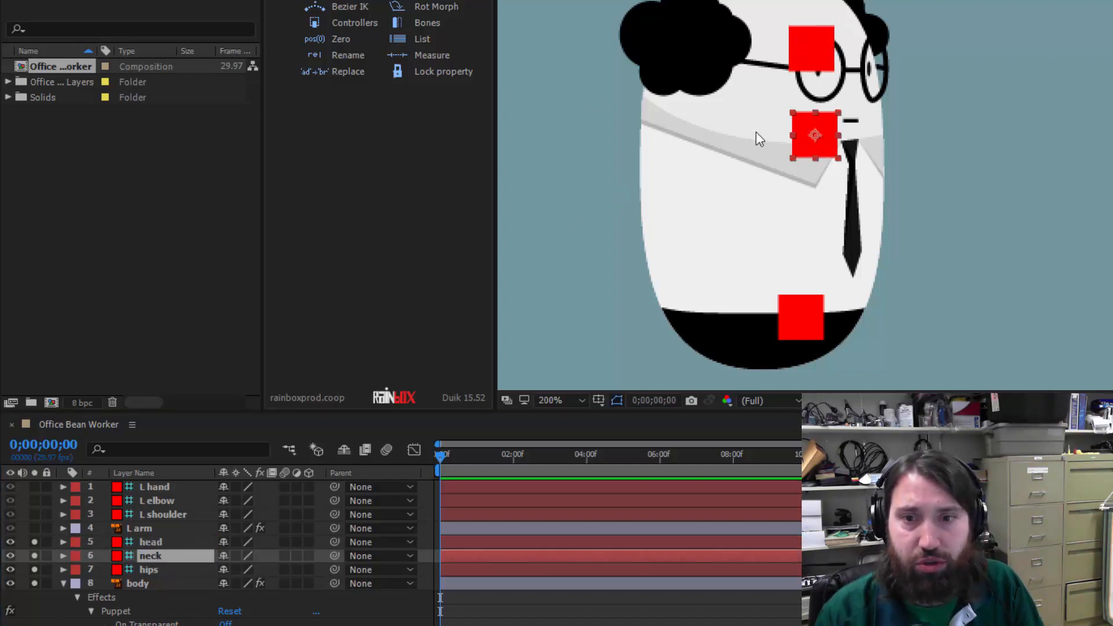
mouse_move(825, 145)
mouse_down()
mouse_move(797, 135)
mouse_move(832, 139)
mouse_move(797, 134)
mouse_move(828, 143)
mouse_move(800, 140)
mouse_move(803, 157)
mouse_move(837, 166)
mouse_move(827, 148)
mouse_move(807, 148)
mouse_move(816, 160)
mouse_up()
key(ctrl+z)
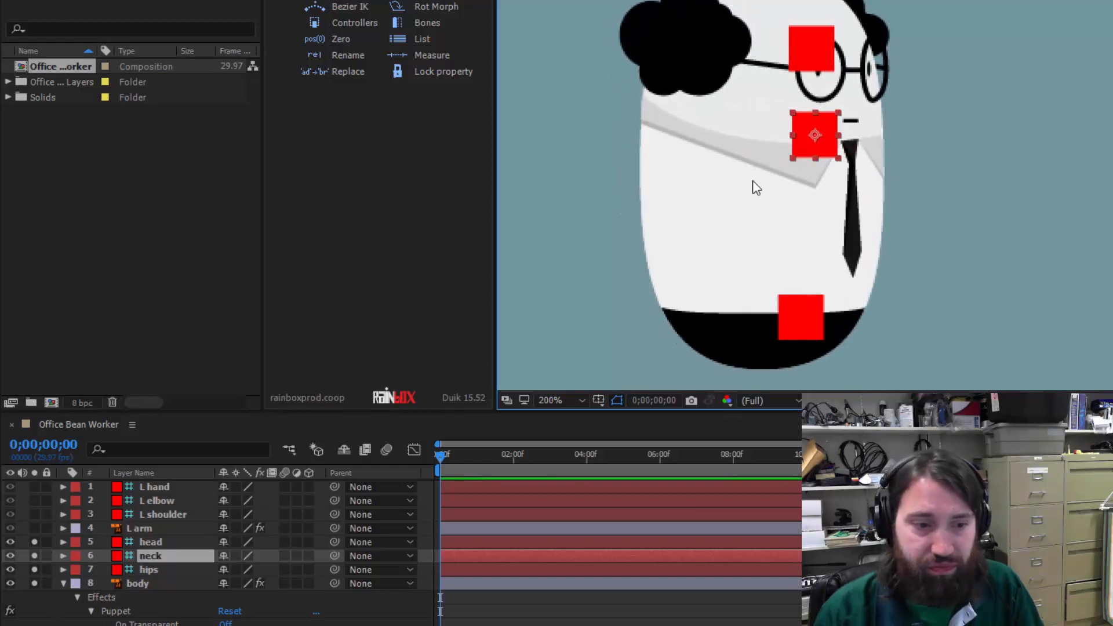
Step: Turn off solo for the body and its head, neck and hips bones, and collapse the body layer's properties
drag(33, 542, 39, 580)
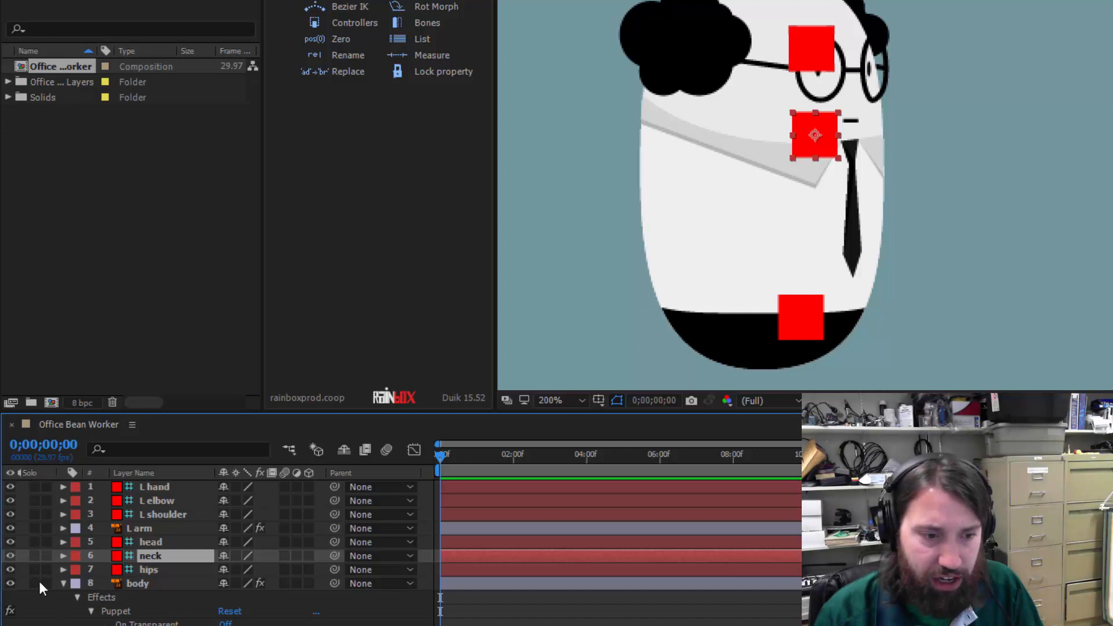
click(63, 583)
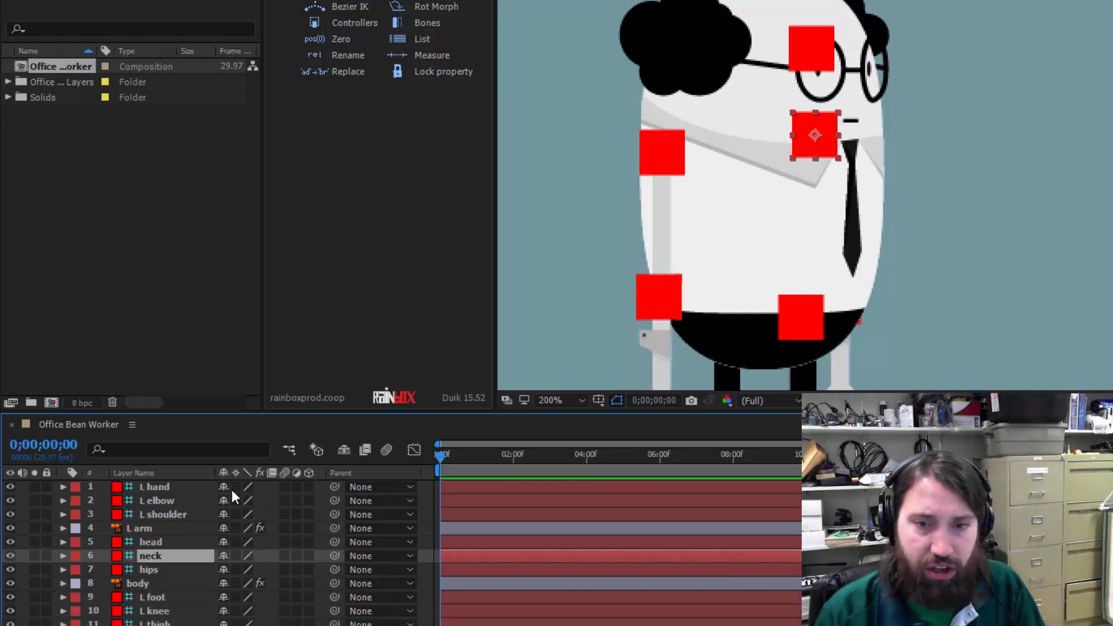
scroll(850, 208, down, 4)
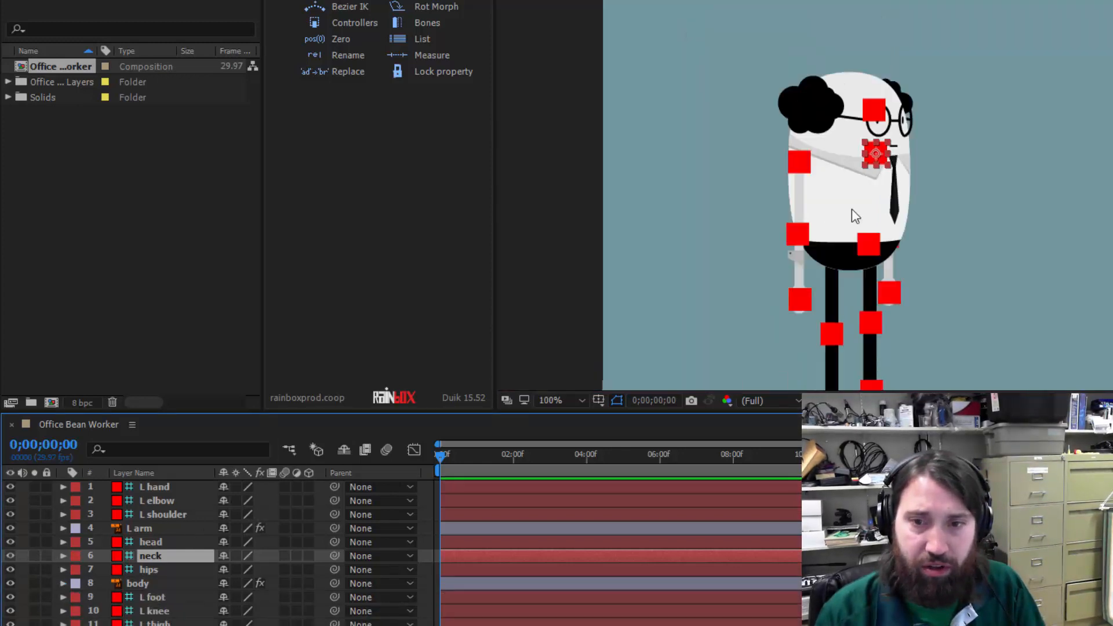
scroll(851, 213, up, 2)
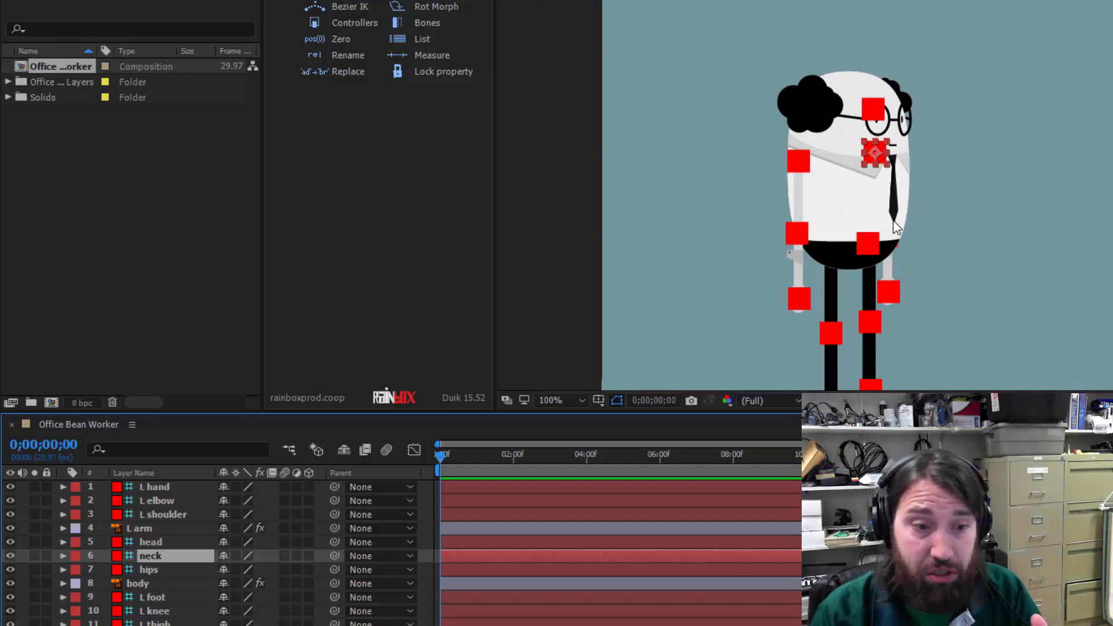
scroll(133, 566, down, 3)
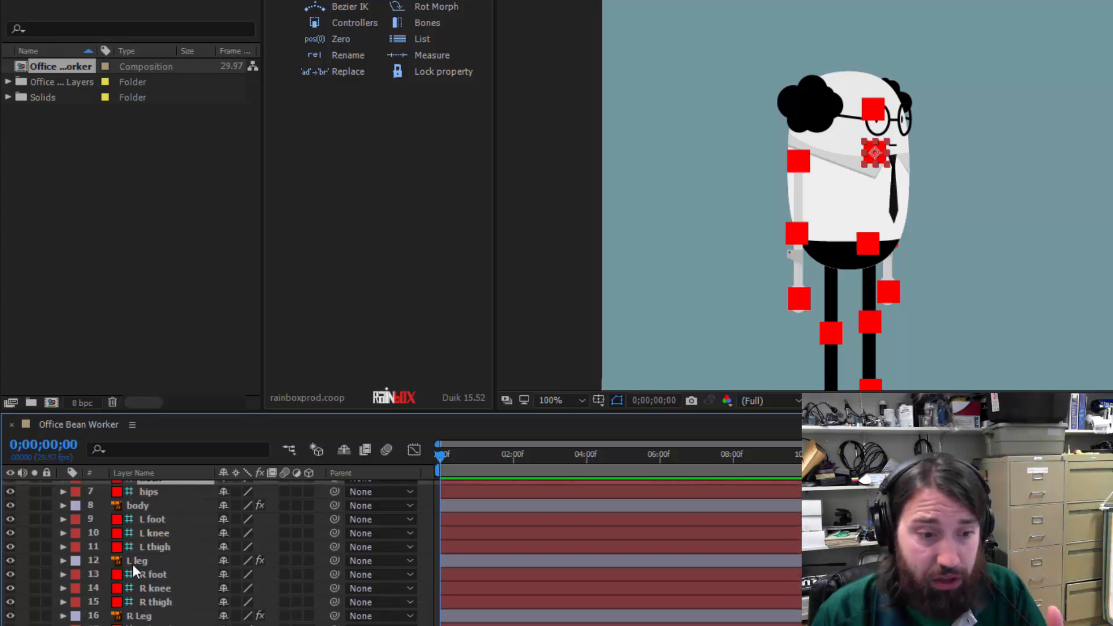
scroll(132, 565, up, 3)
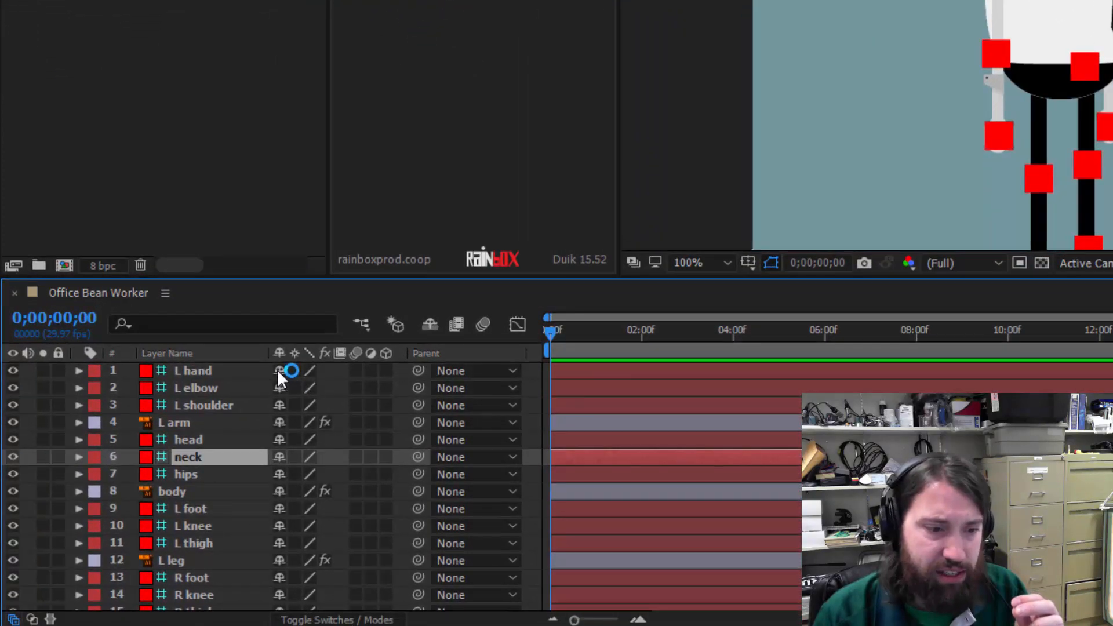
Step: Hide the layer switches columns in the timeline so the Parent column sits beside the layer names
click(13, 619)
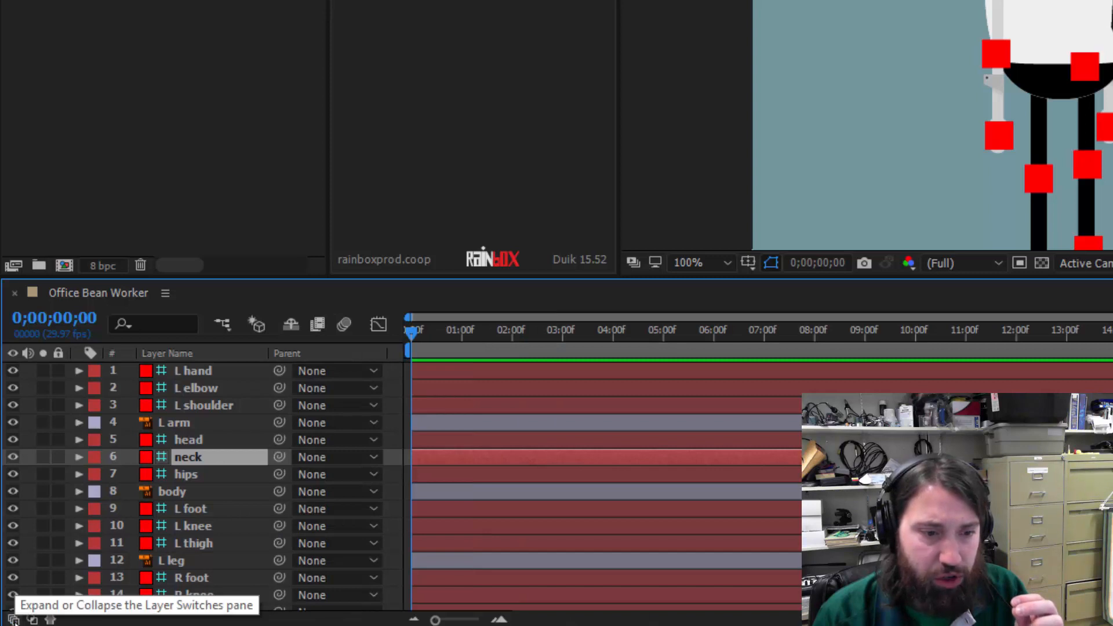
click(14, 619)
click(14, 619)
click(14, 619)
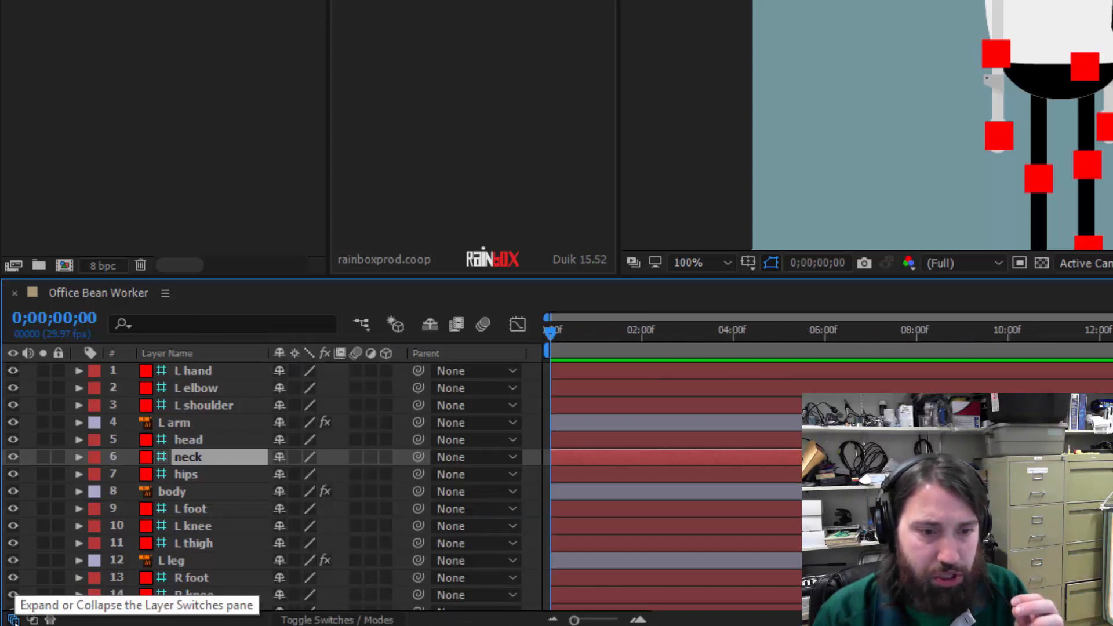
click(14, 619)
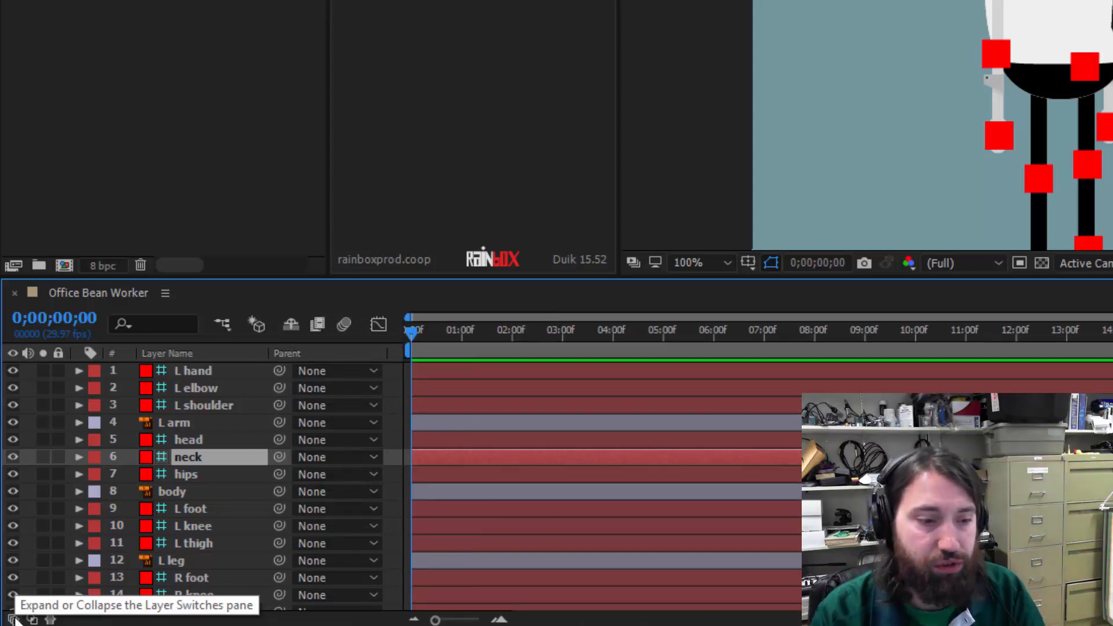
Step: Show the layer switches columns and mark the left arm, body, left leg and right leg bone layers as shy
click(14, 619)
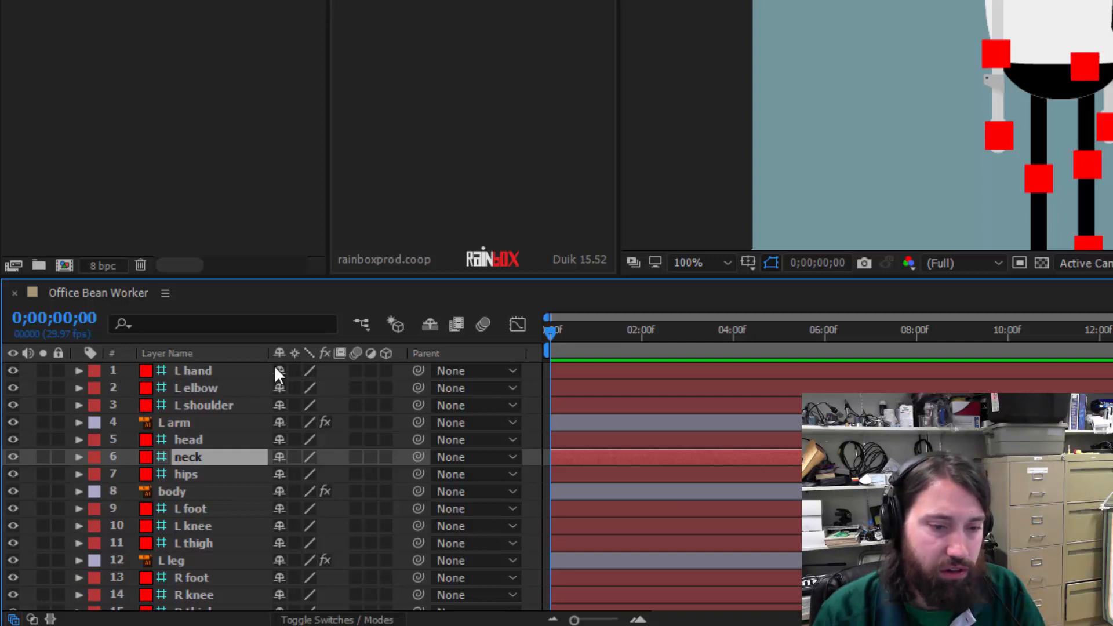
drag(282, 372, 280, 394)
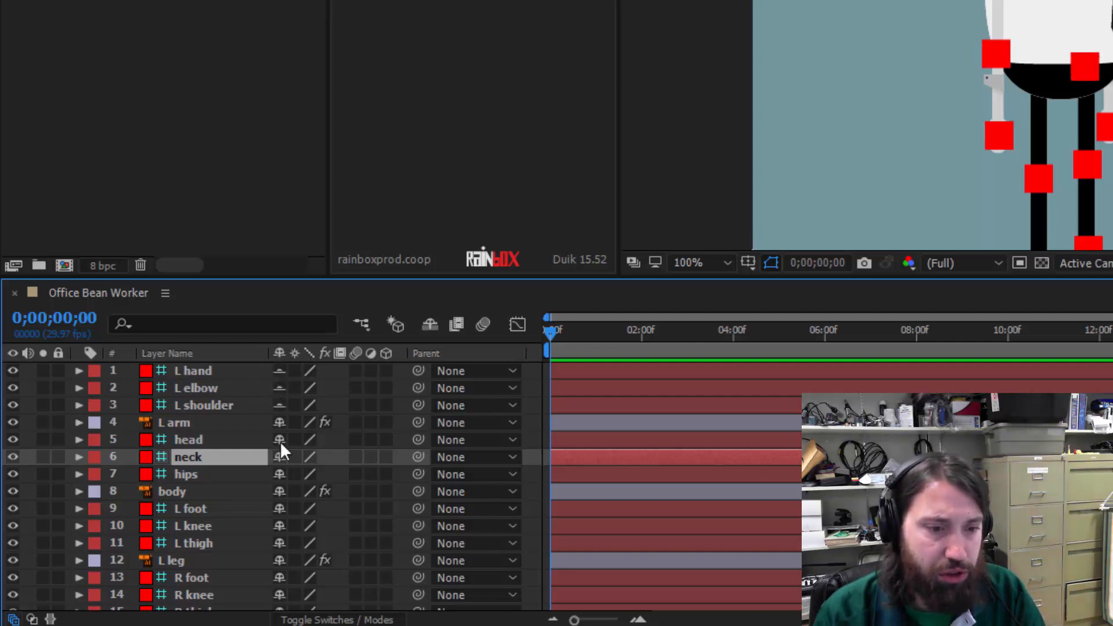
drag(280, 441, 282, 549)
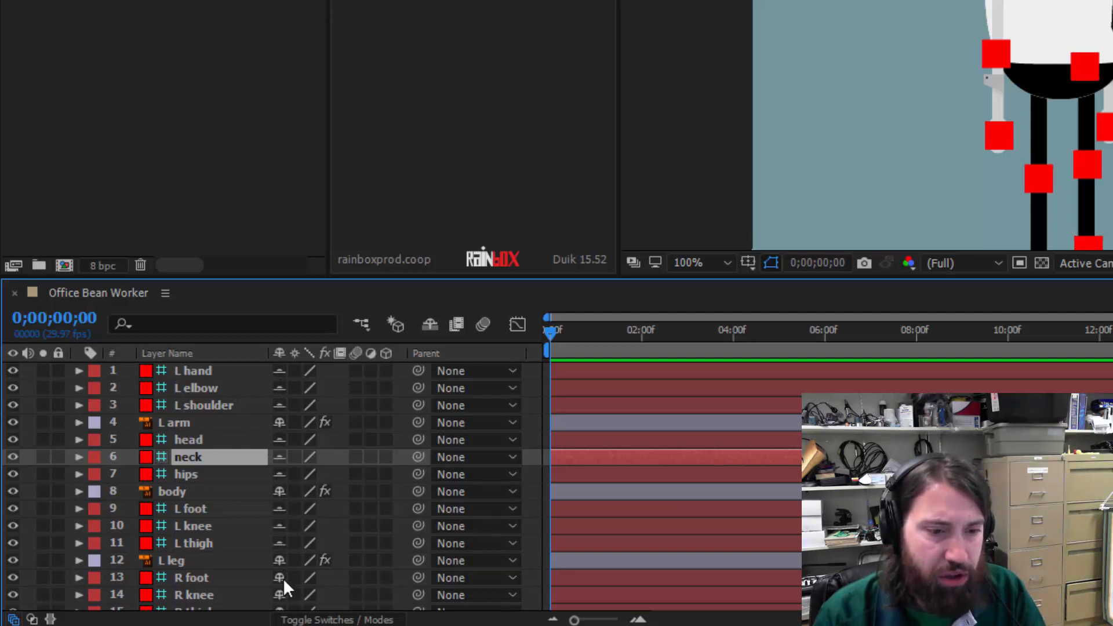
click(282, 589)
scroll(307, 549, down, 3)
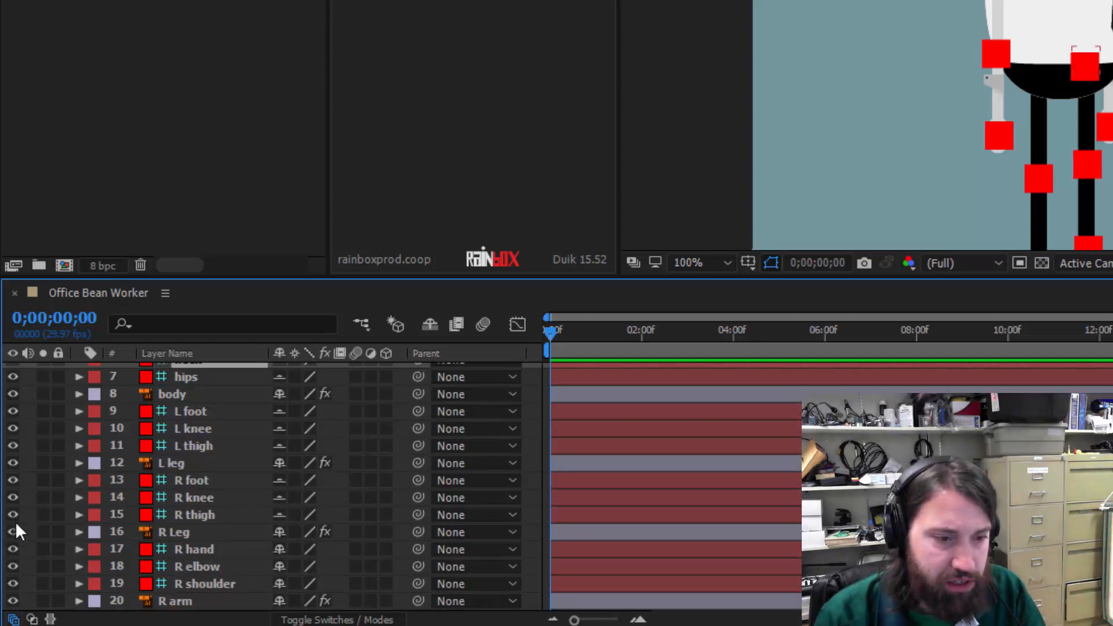
Step: Turn off the visibility of every bone layer, keeping the arm, leg and body artwork layers visible
click(13, 480)
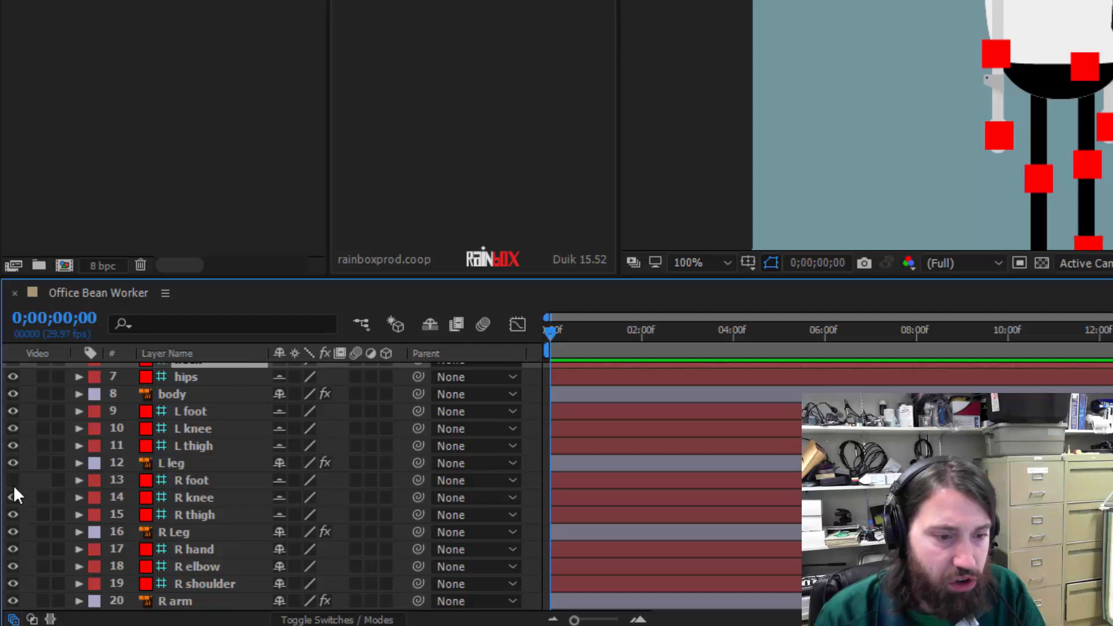
drag(13, 444, 12, 375)
scroll(94, 455, up, 2)
scroll(80, 447, up, 2)
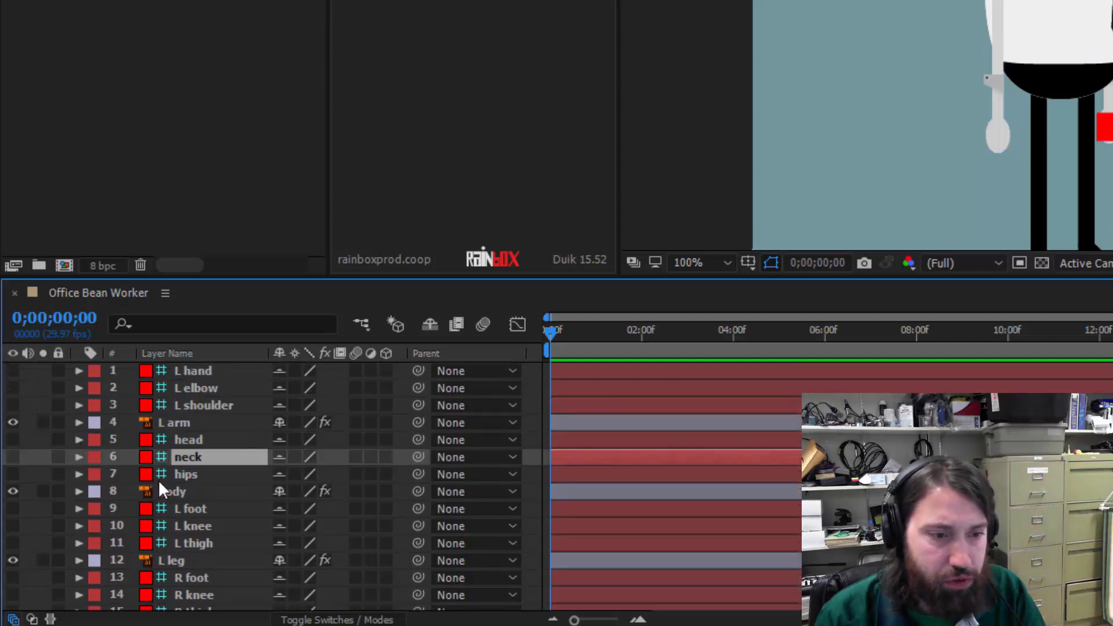
scroll(204, 454, down, 2)
scroll(197, 456, down, 2)
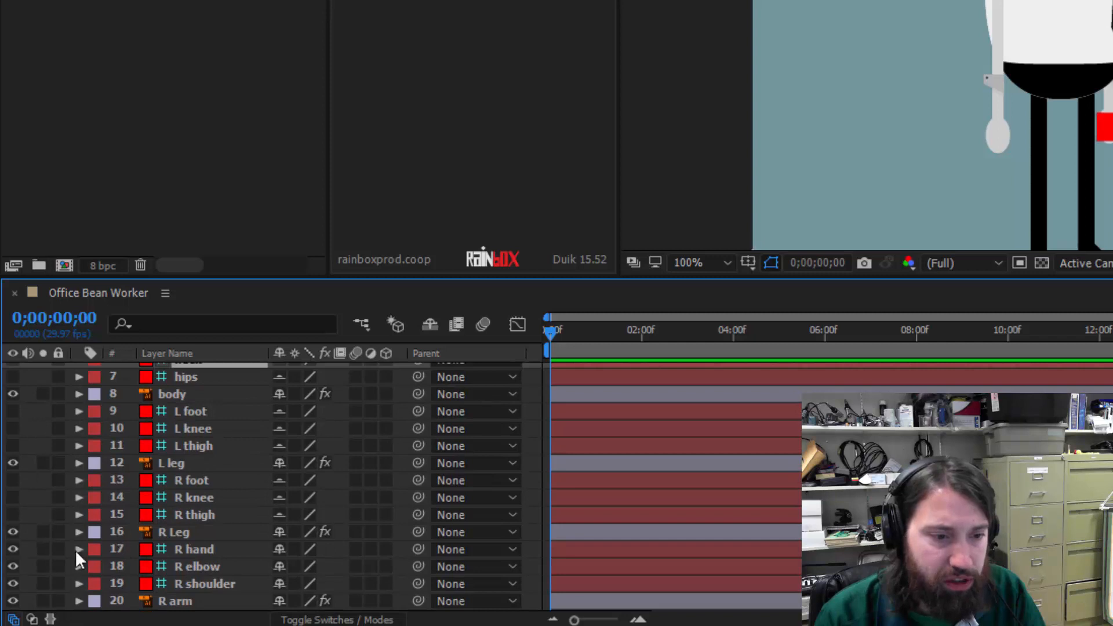
drag(12, 550, 12, 573)
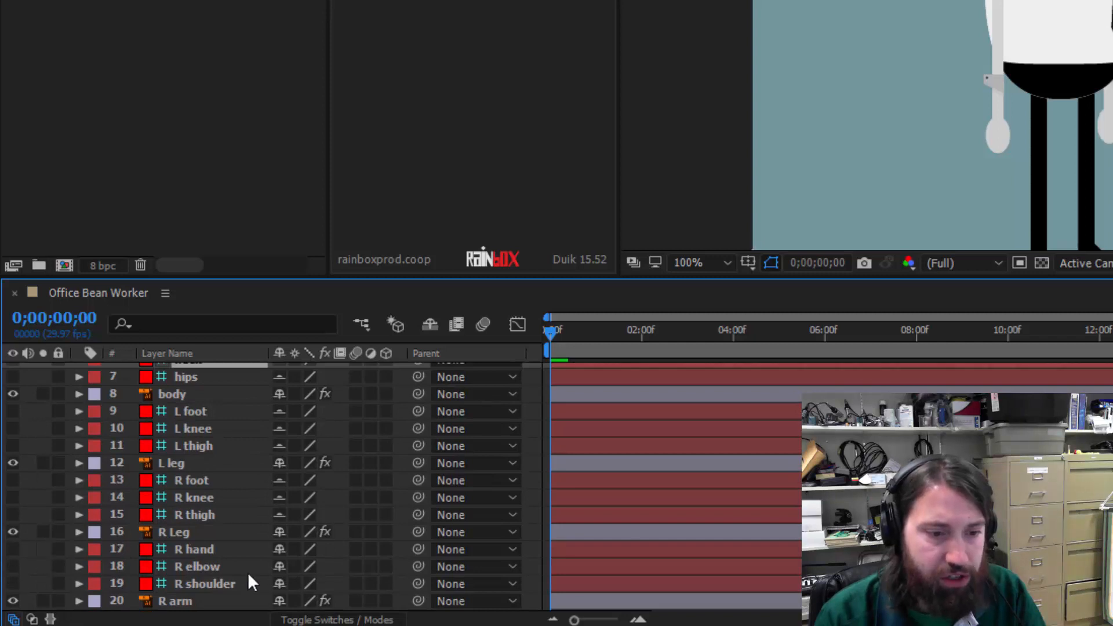
Step: Mark the R hand, R elbow and R shoulder bones as shy and hide all shy layers in the timeline
drag(276, 548, 275, 582)
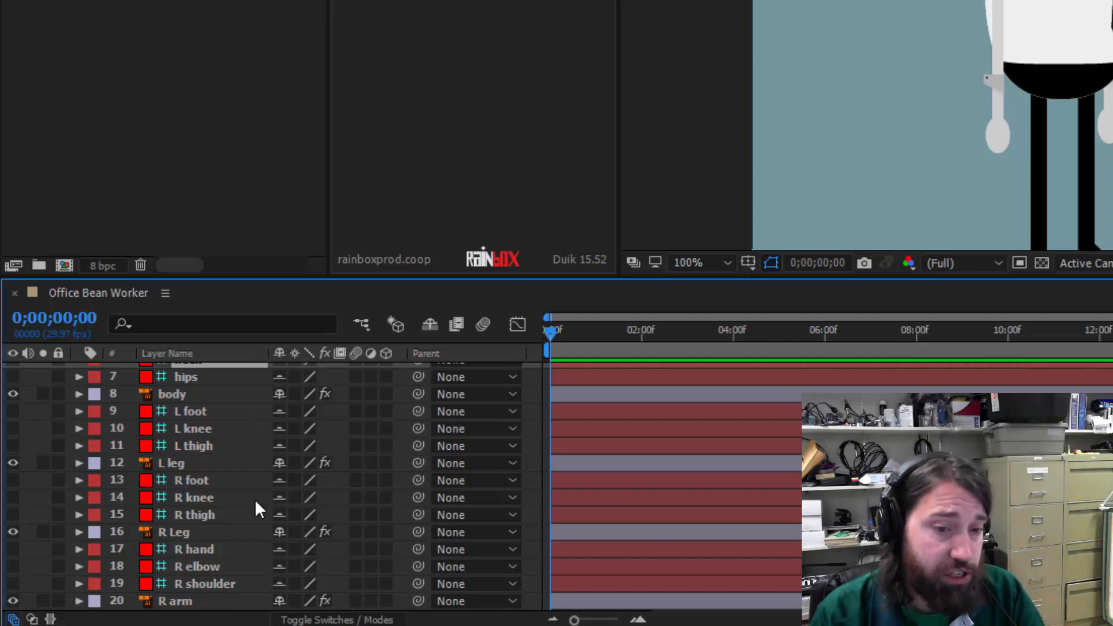
click(437, 333)
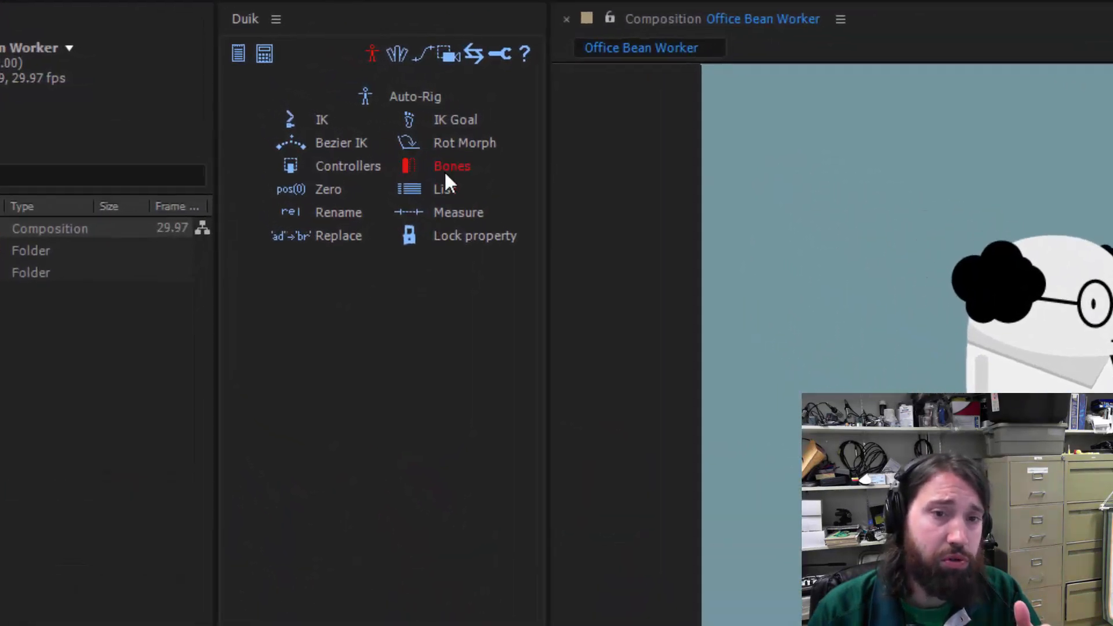
Step: Start a plantigrade full-character Auto-Rig and accept the thigh, knee and foot bones for both the left and right legs
click(403, 102)
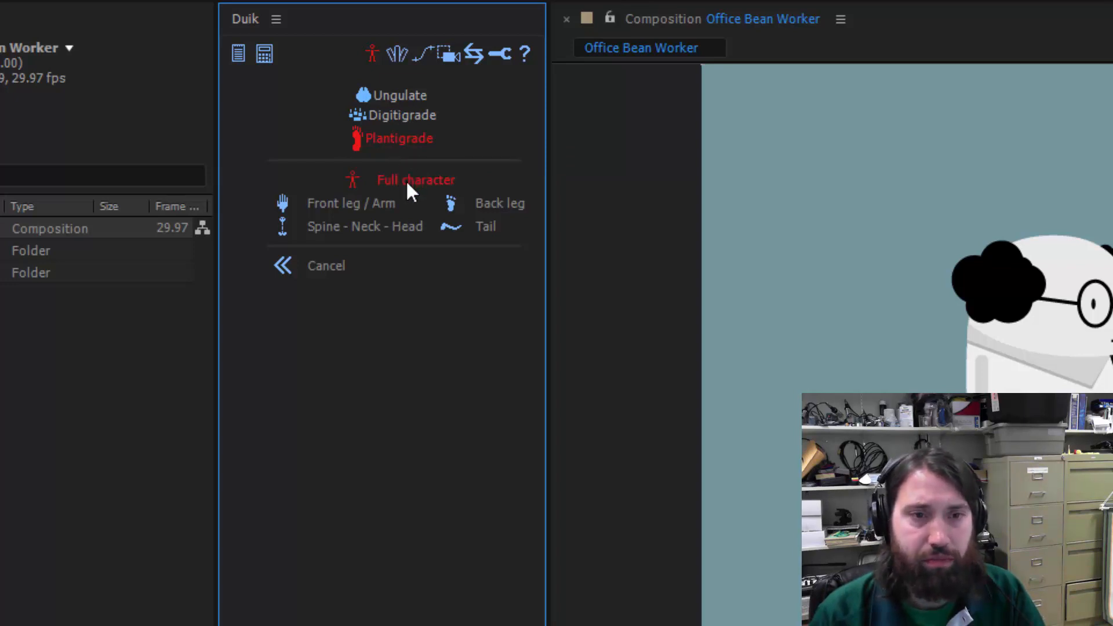
drag(1101, 417, 777, 155)
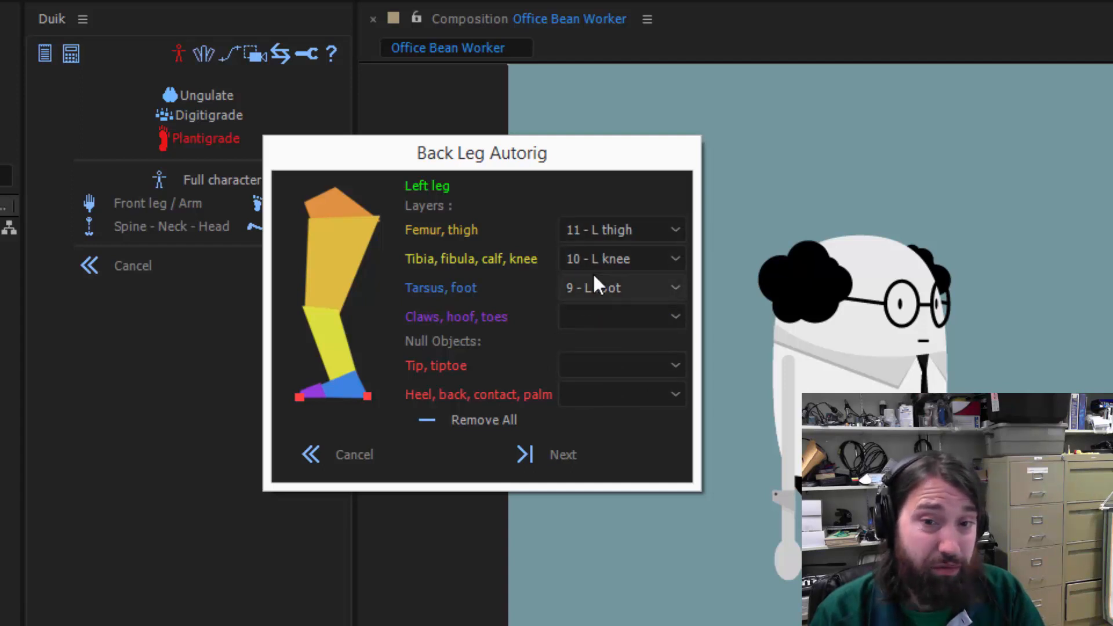
click(567, 455)
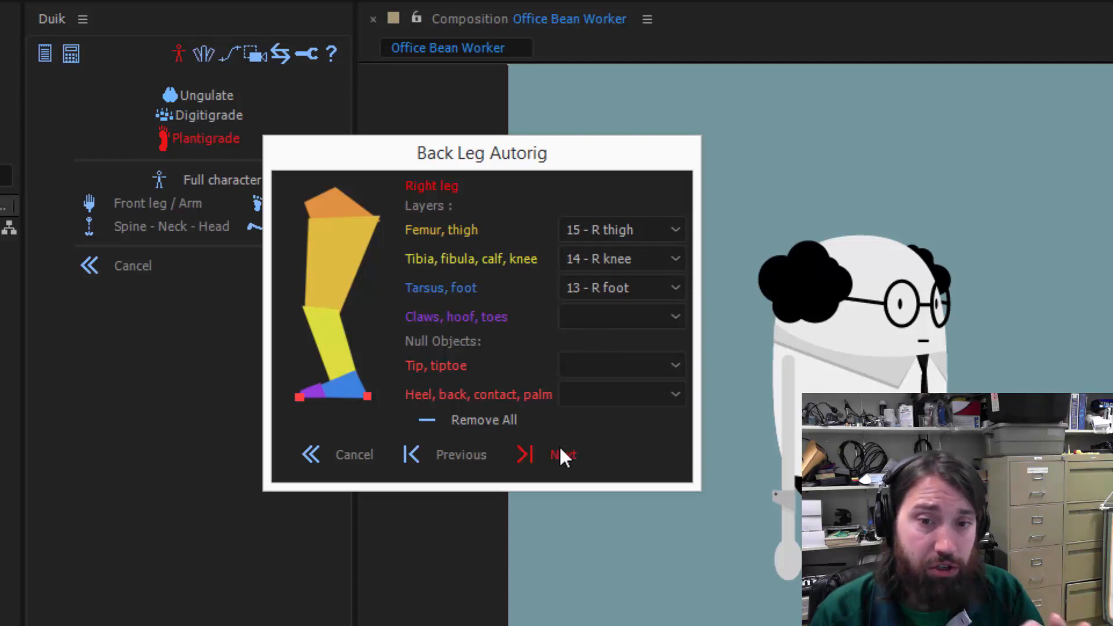
click(559, 461)
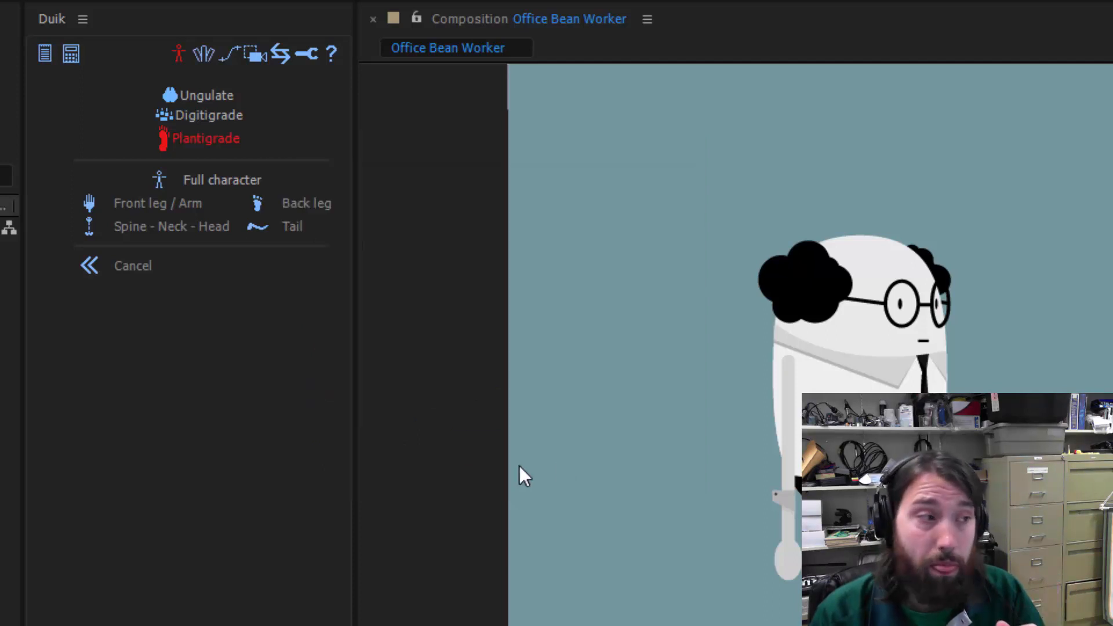
Step: For the left arm autorig, set the shoulder blade to None and the arm layer to 3 - L shoulder, and continue
drag(524, 218, 491, 135)
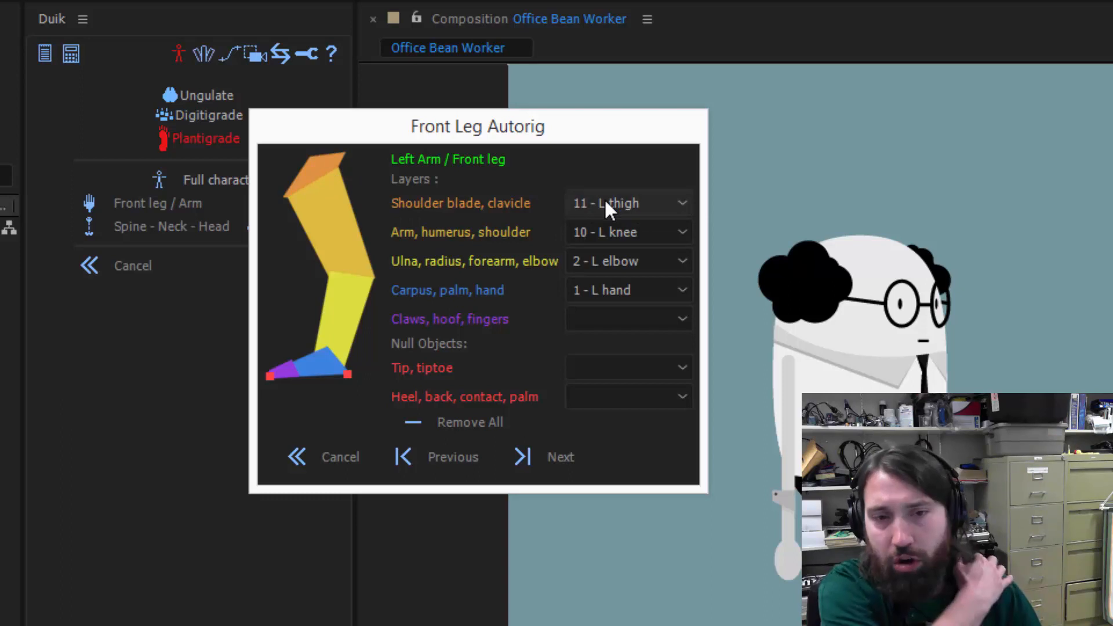
click(677, 209)
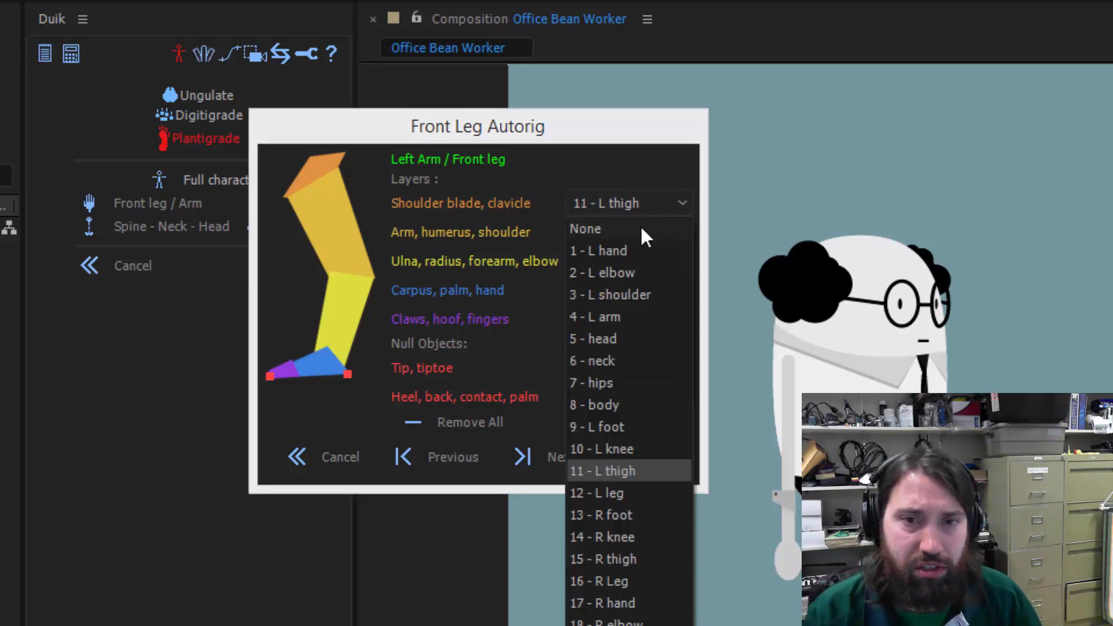
click(602, 229)
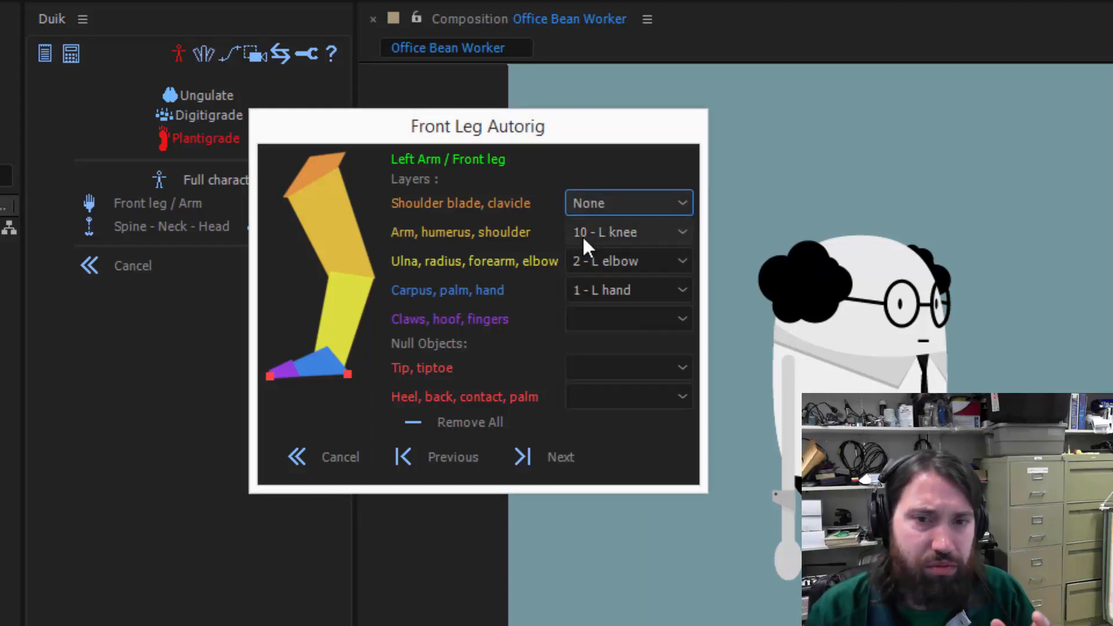
click(683, 232)
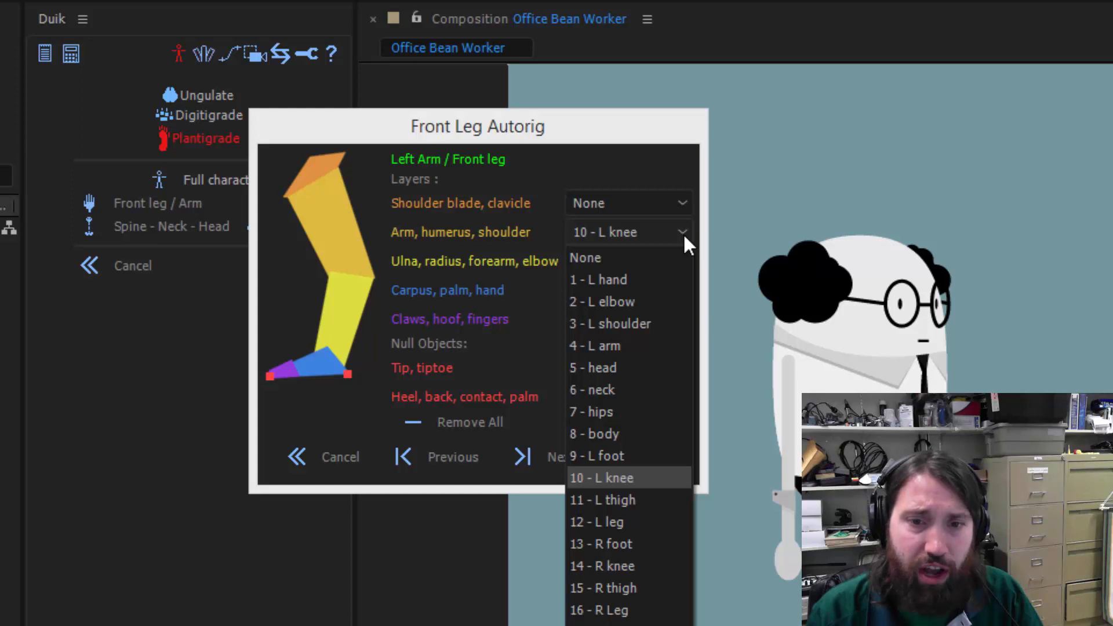
click(652, 322)
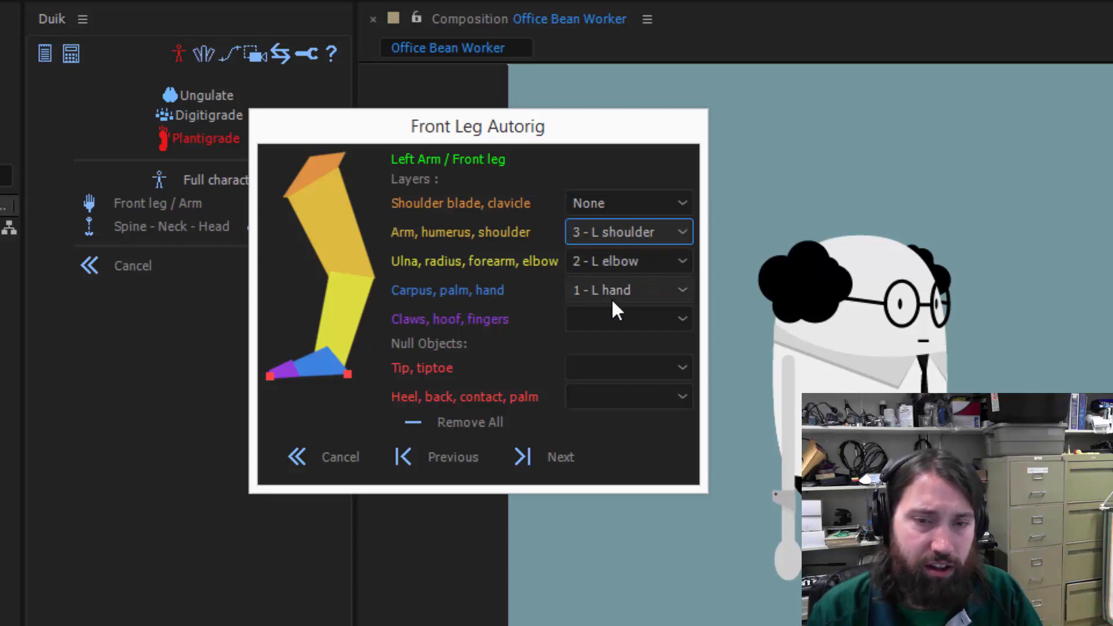
click(553, 455)
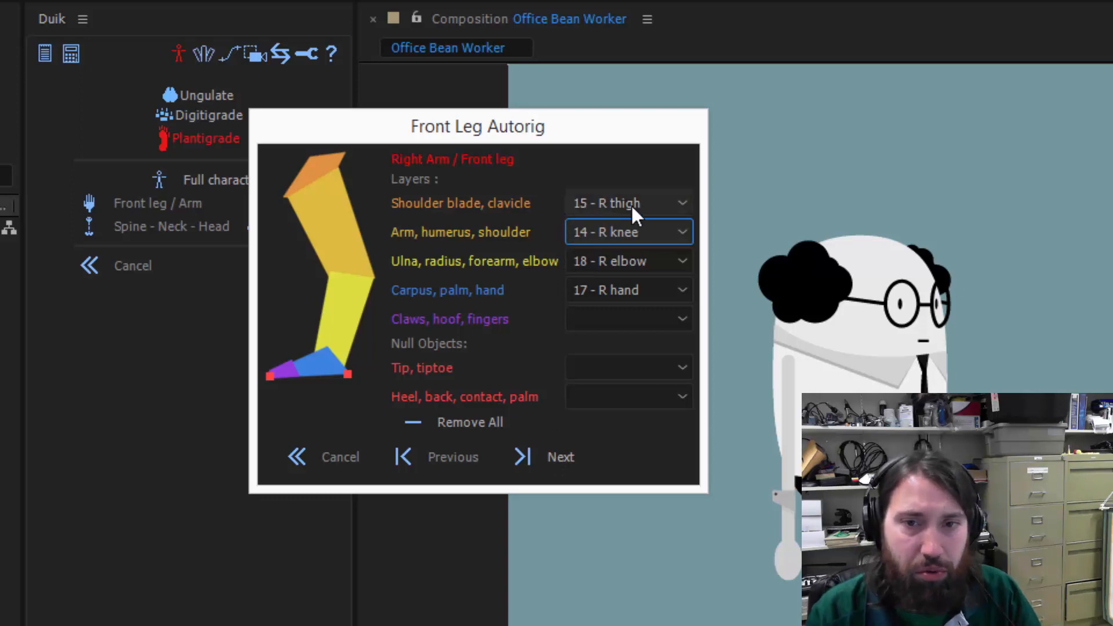
Step: For the right arm autorig, set the shoulder blade to None and the arm layer to 19 - R shoulder, and continue
click(683, 204)
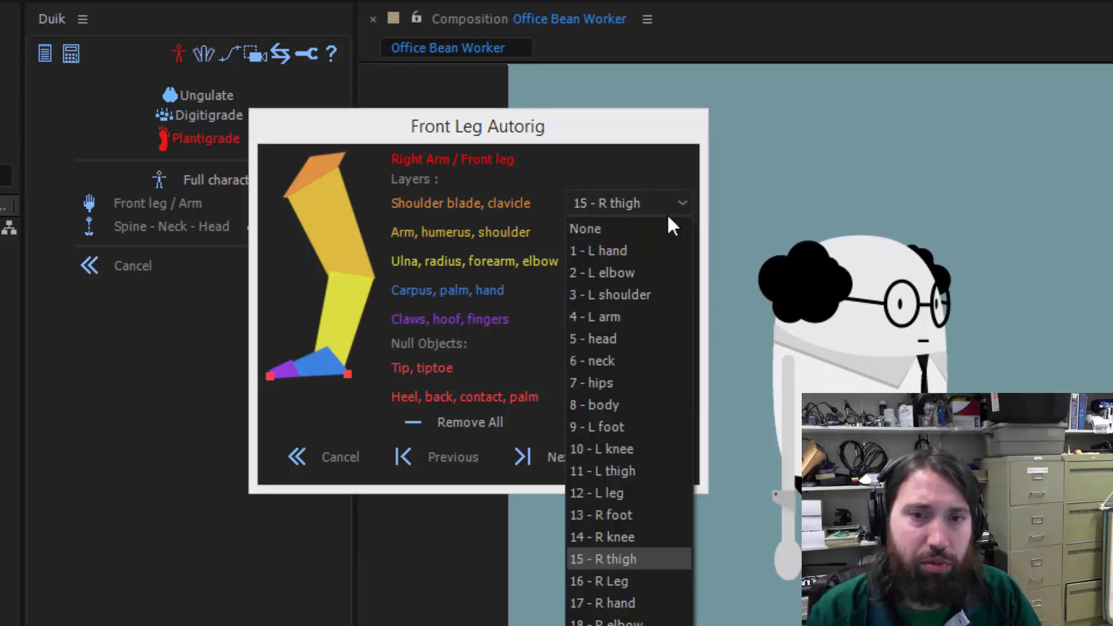
click(662, 225)
click(678, 231)
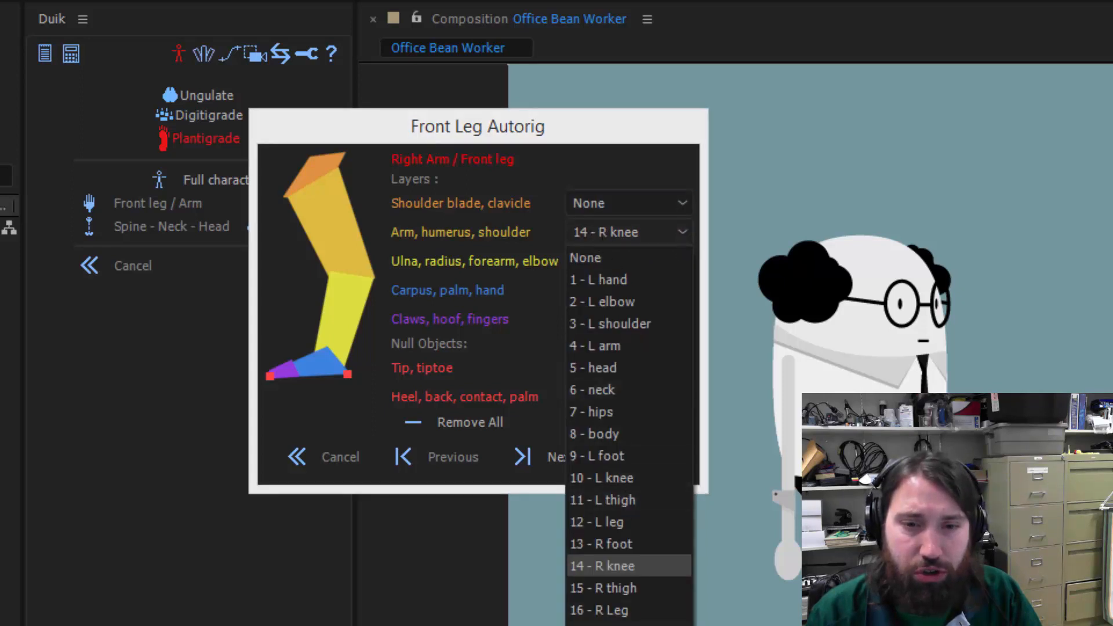
click(616, 625)
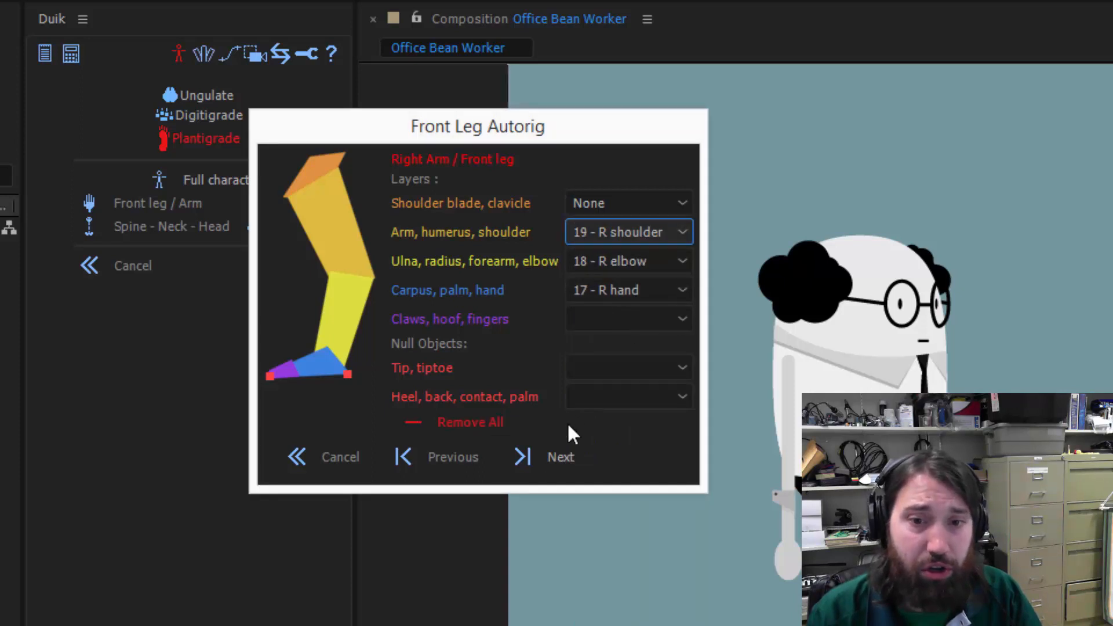
click(554, 458)
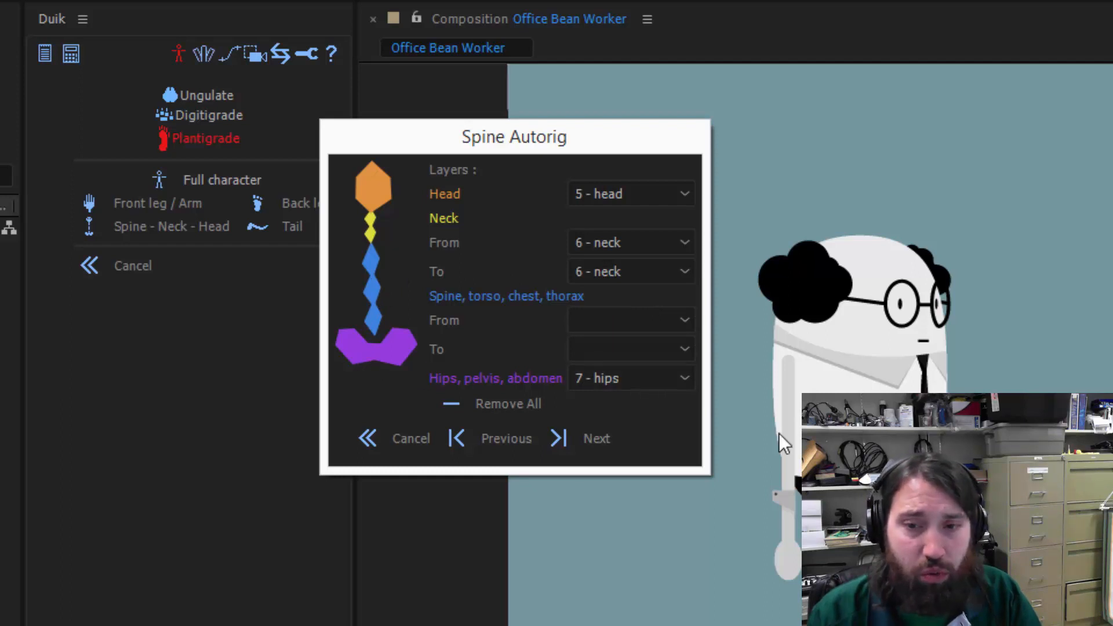
Step: Accept the head, neck and hips bones for the spine, and complete the autorig with all tail layers removed
click(601, 439)
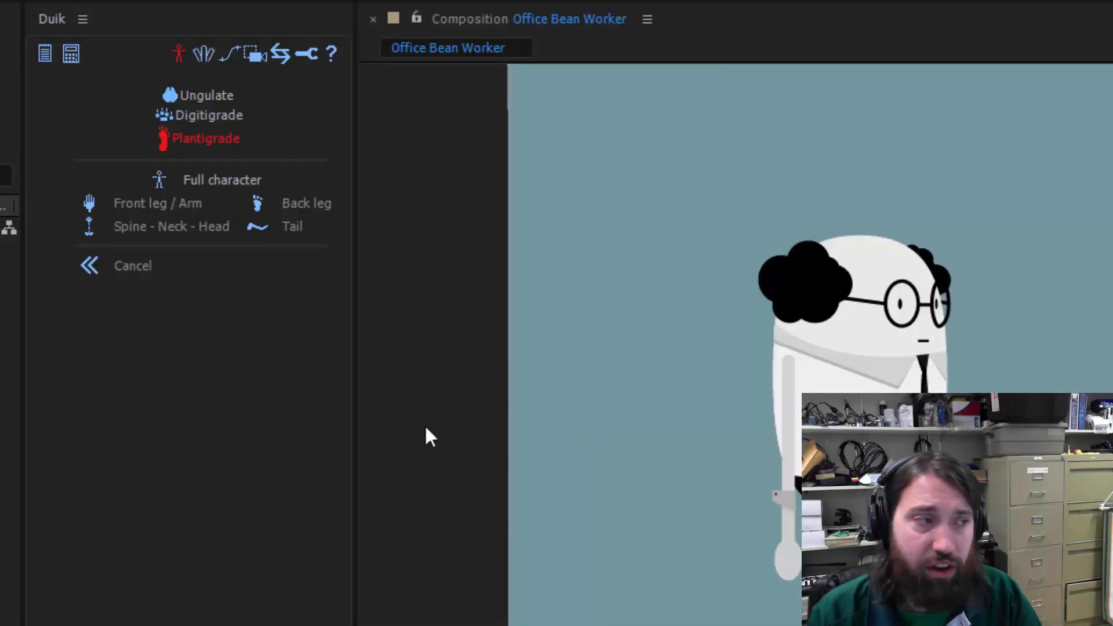
drag(142, 226, 404, 169)
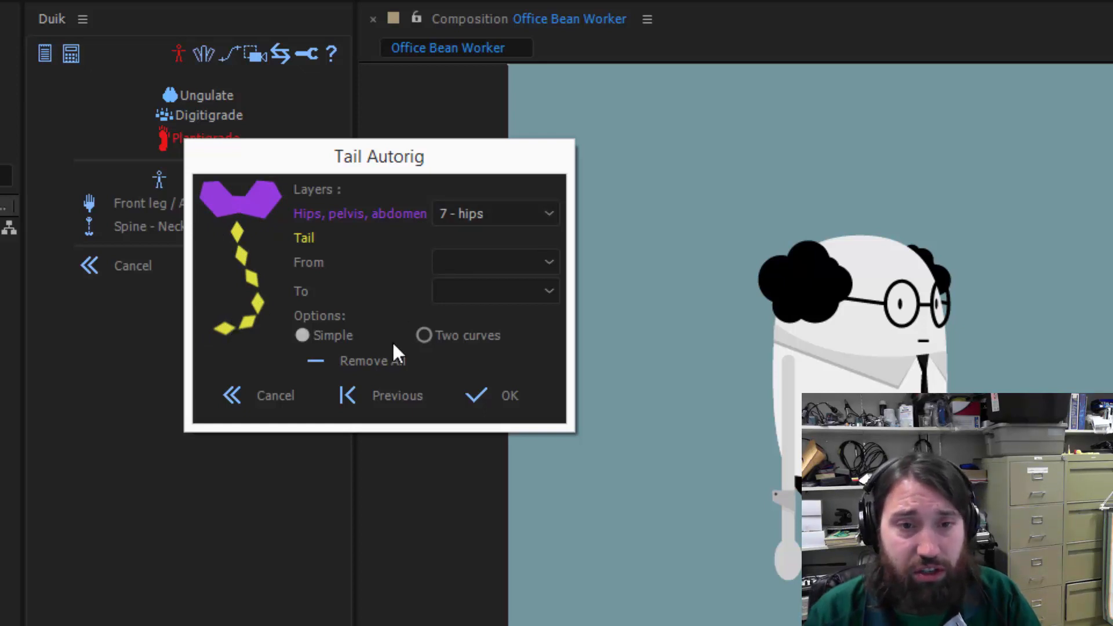
click(378, 362)
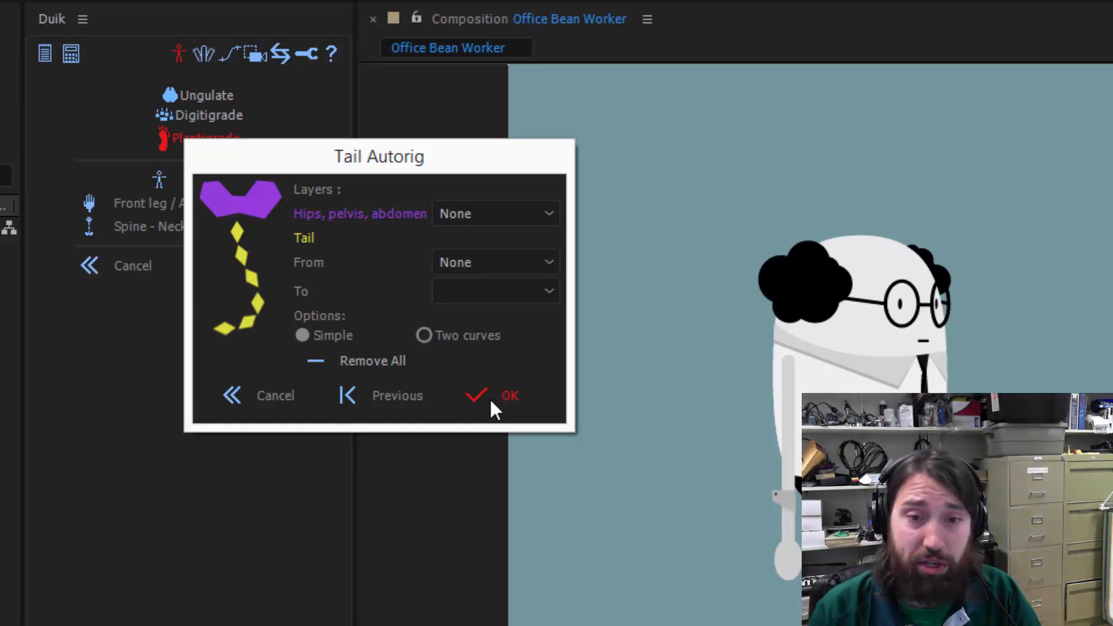
key(alt+Tab)
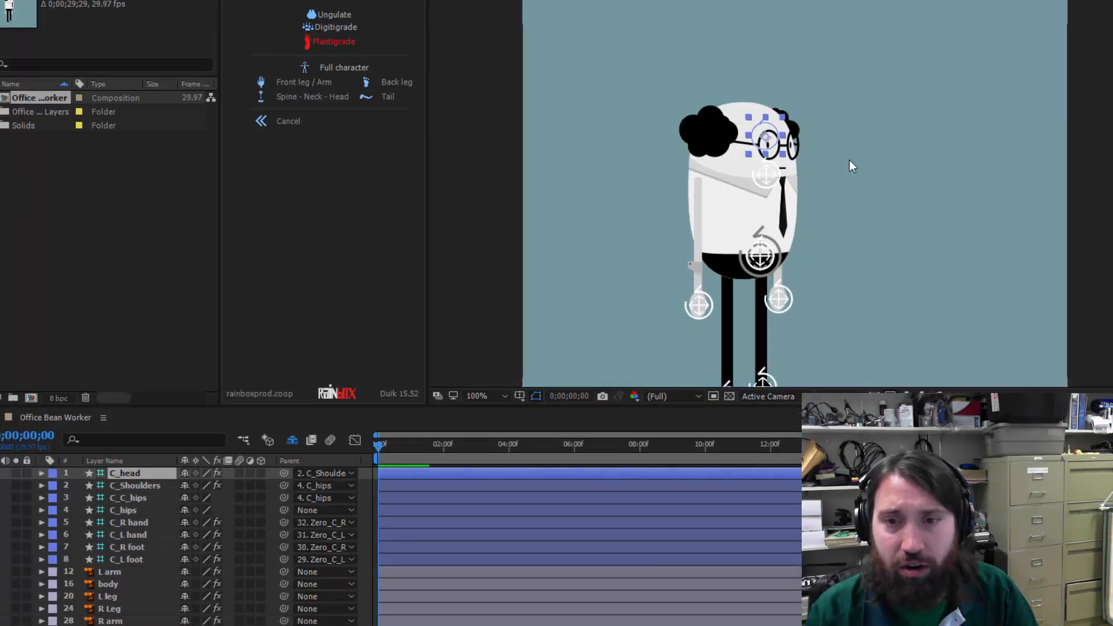
Step: Move the C_L foot and C_R foot controllers up and apart to test how the legs bend
drag(885, 261, 858, 215)
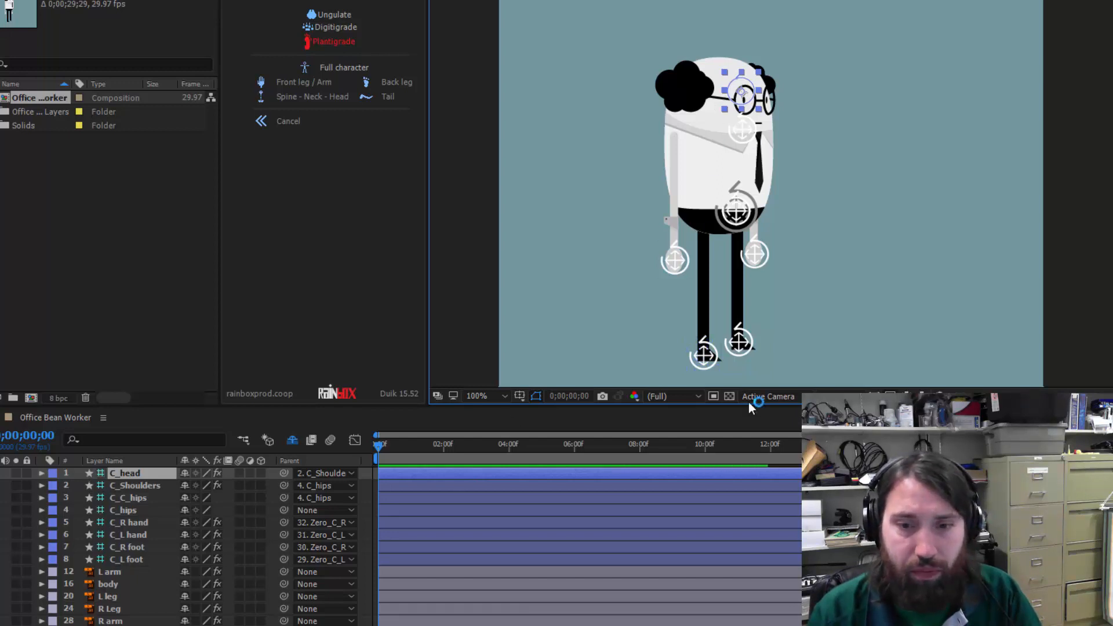
click(703, 355)
drag(705, 359, 782, 325)
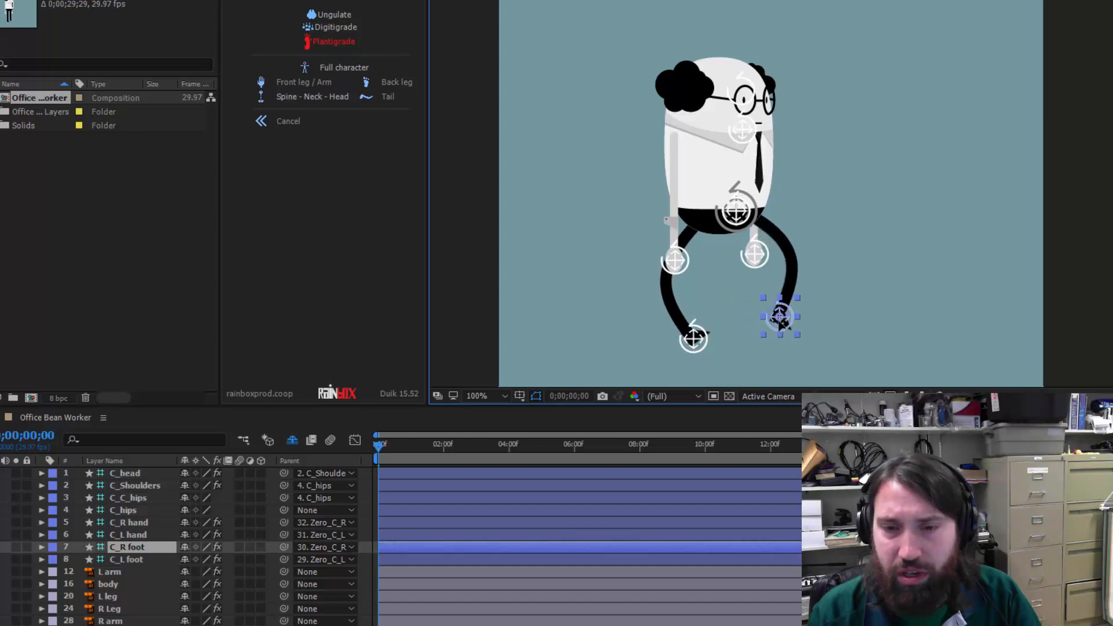
Step: Open the effect controls of the C_L foot controller and toggle the Clockwise option of IK L knee
click(695, 342)
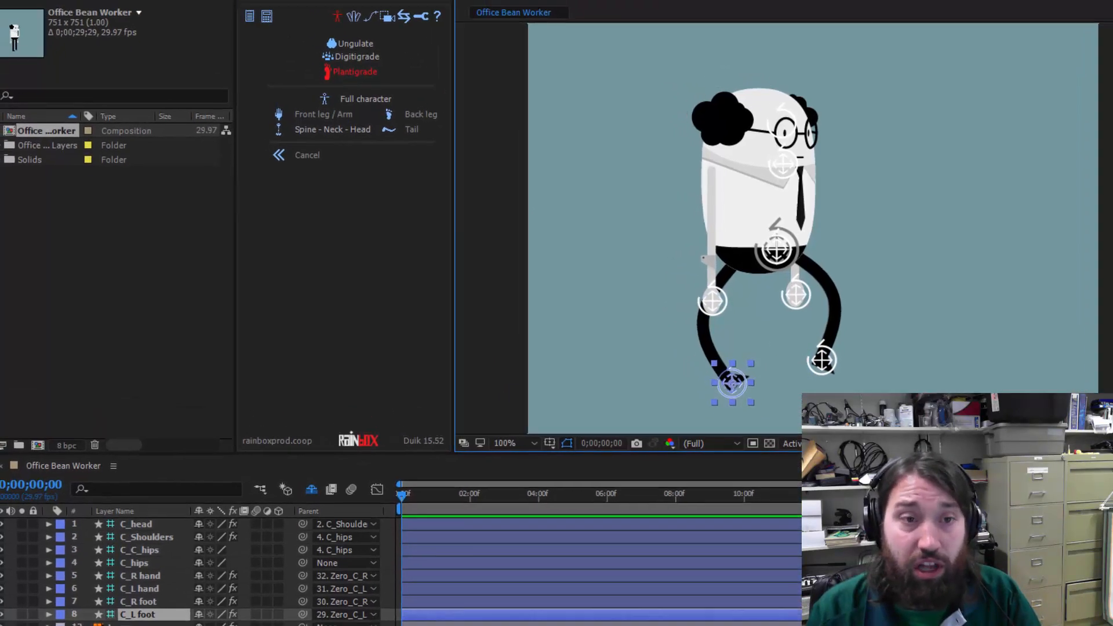
click(316, 10)
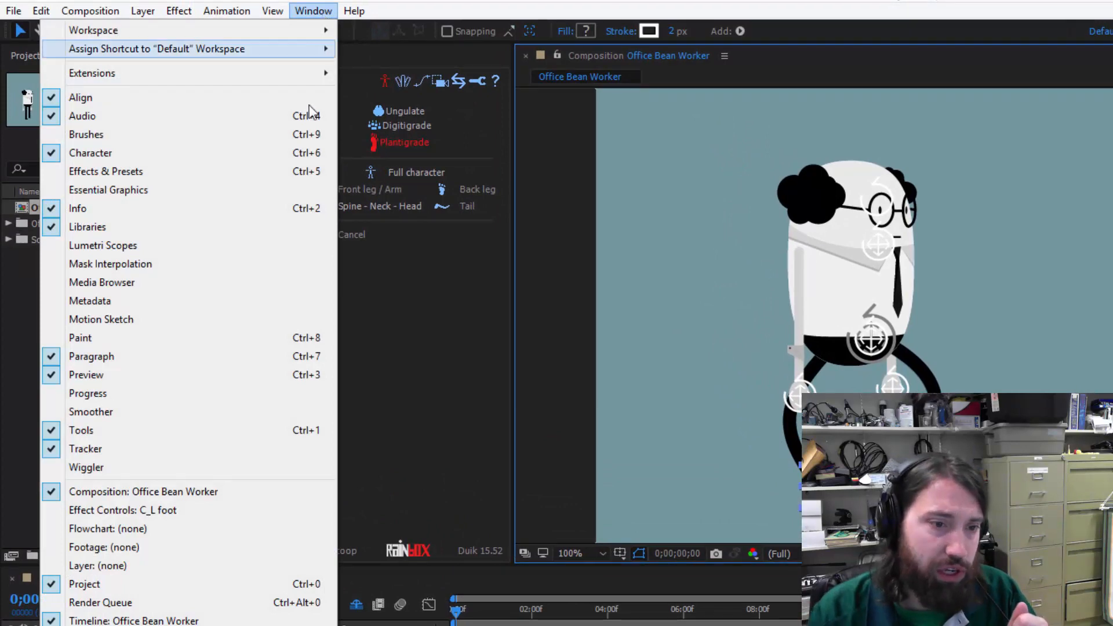
click(181, 510)
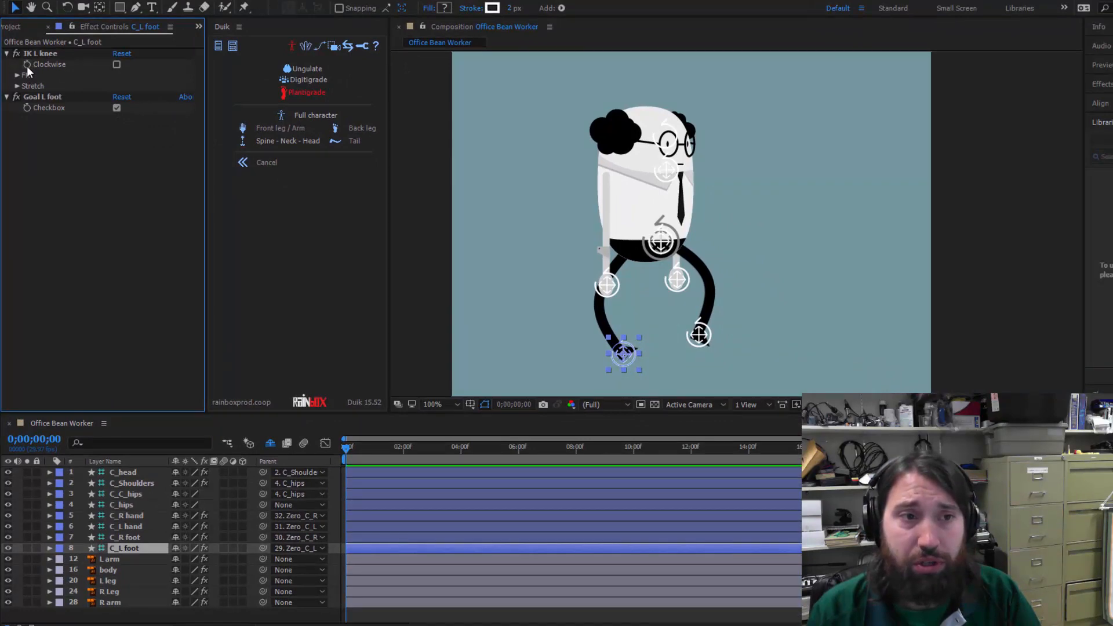
click(115, 65)
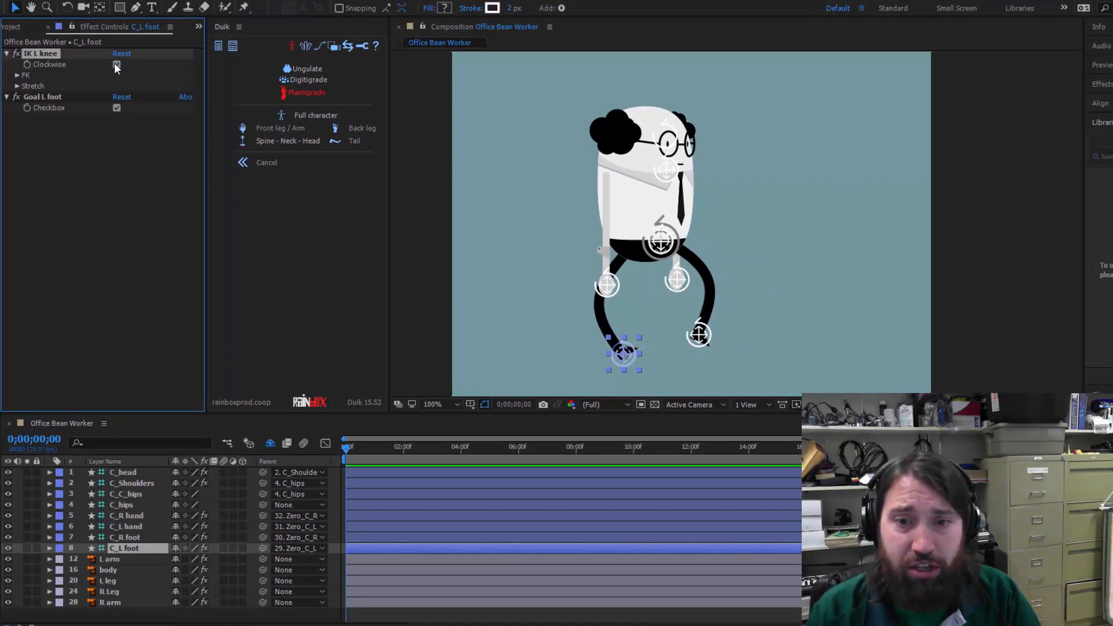
click(116, 64)
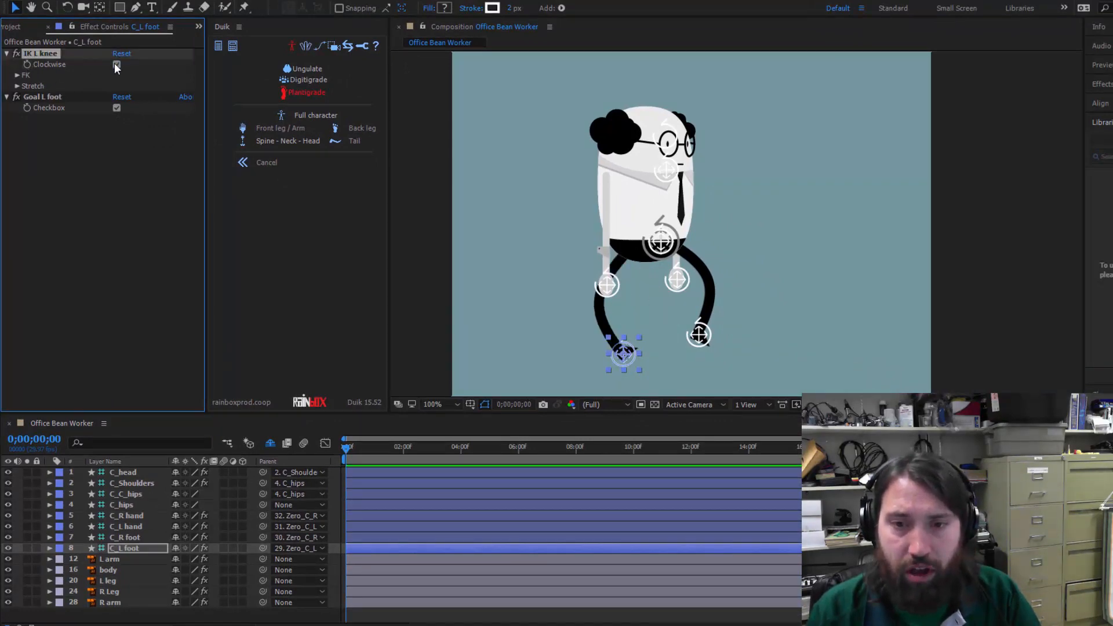
Step: Turn on Clockwise for IK L knee, and move the foot and hand controllers into a pose with bent arms and legs
click(116, 64)
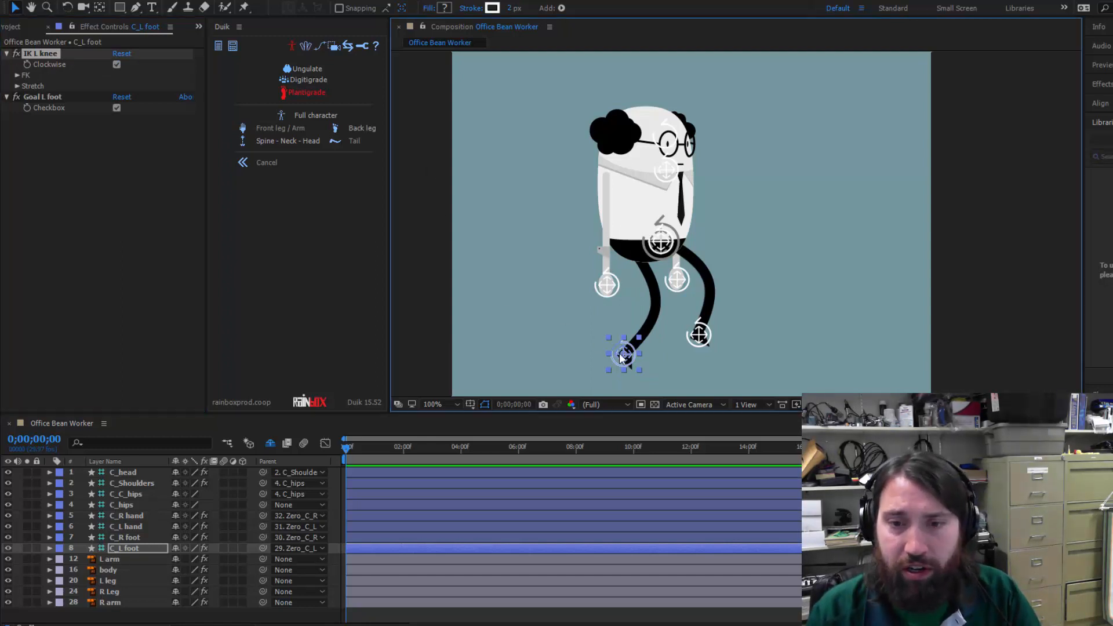
drag(623, 354, 733, 325)
drag(679, 283, 734, 200)
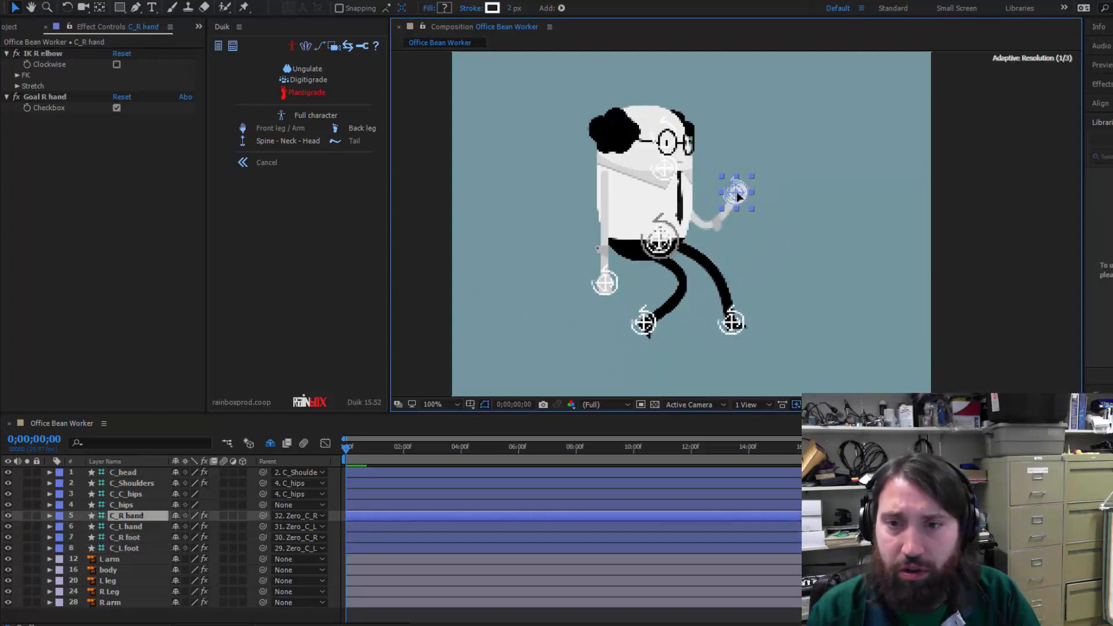
mouse_move(597, 266)
mouse_down()
mouse_move(579, 218)
mouse_move(649, 186)
mouse_move(706, 191)
mouse_move(666, 186)
mouse_move(592, 238)
mouse_move(586, 273)
mouse_up()
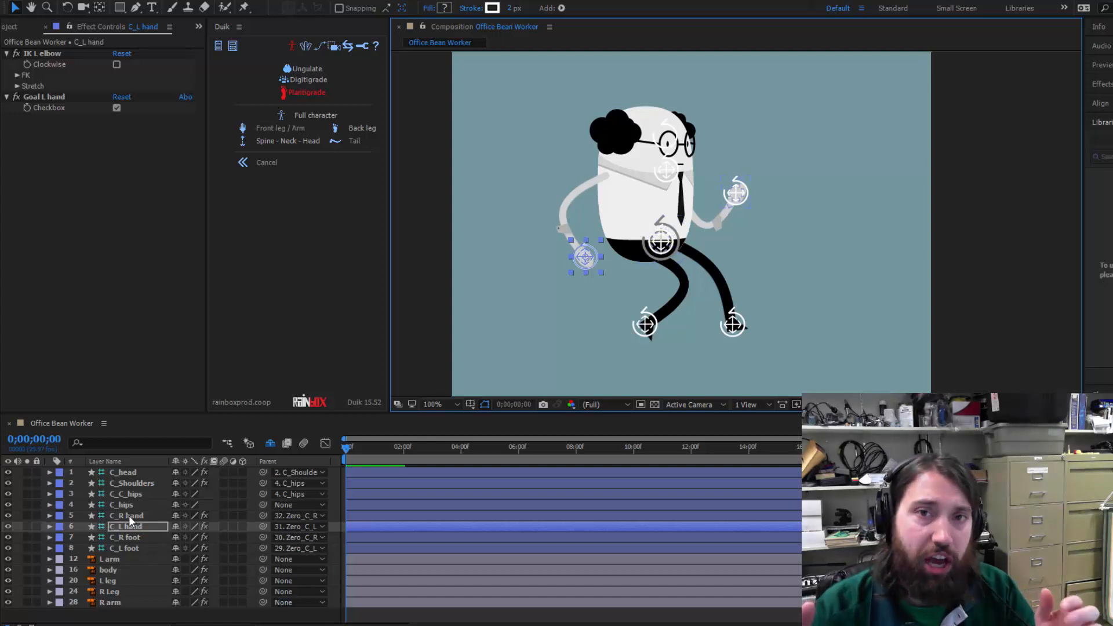
Step: Compare the C_C_hips and C_hips controllers, and move C_hips up and slightly backward to shift the whole body
click(135, 495)
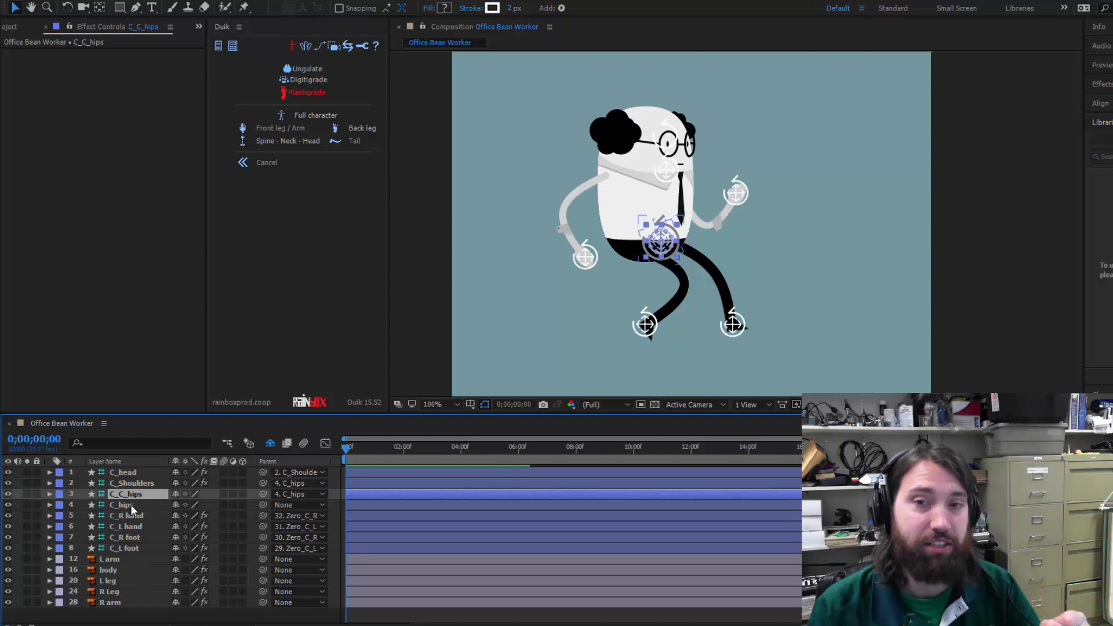
click(131, 504)
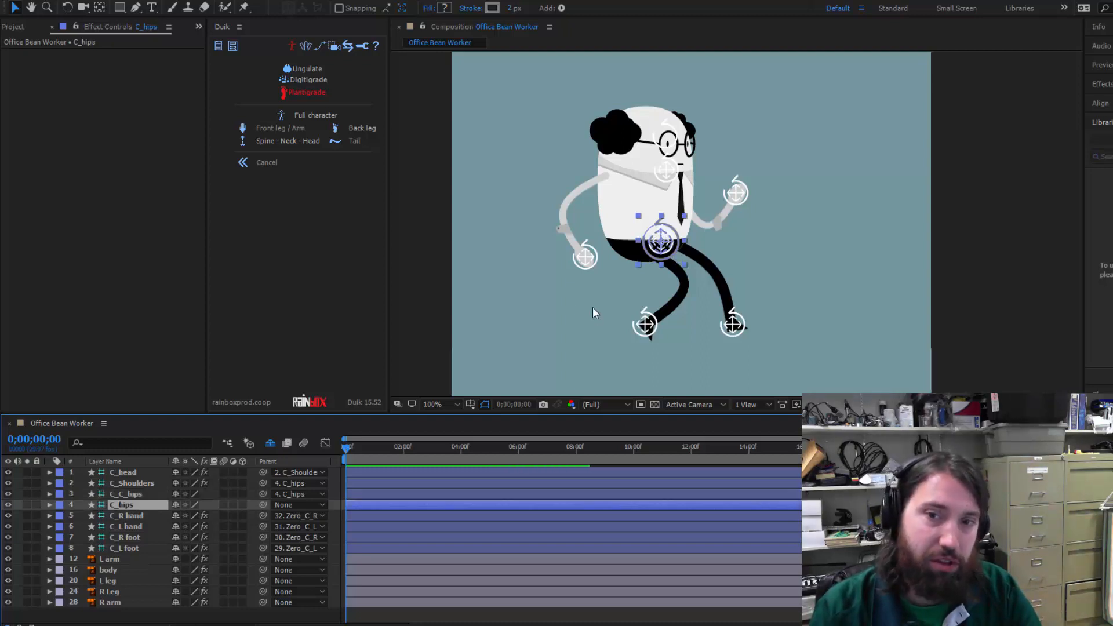
click(126, 494)
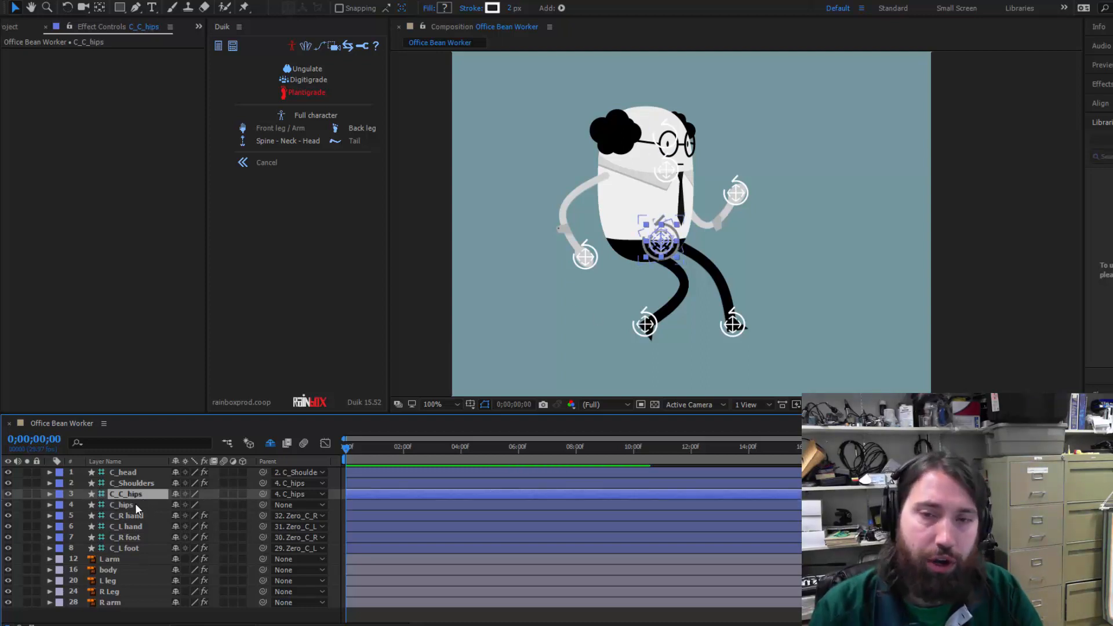
click(134, 504)
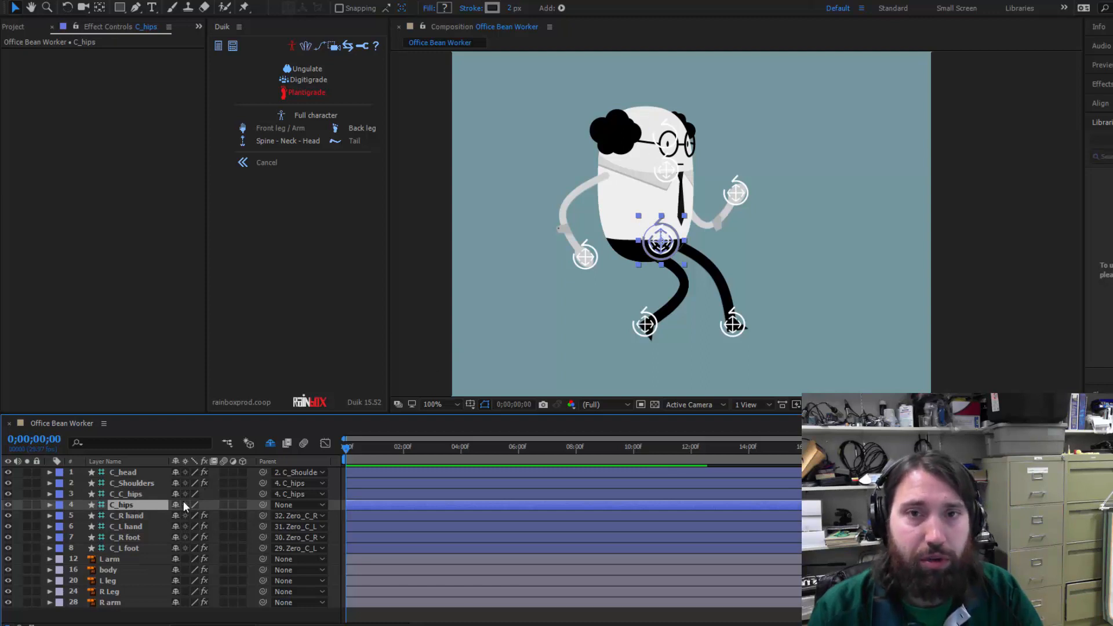
drag(669, 259, 645, 230)
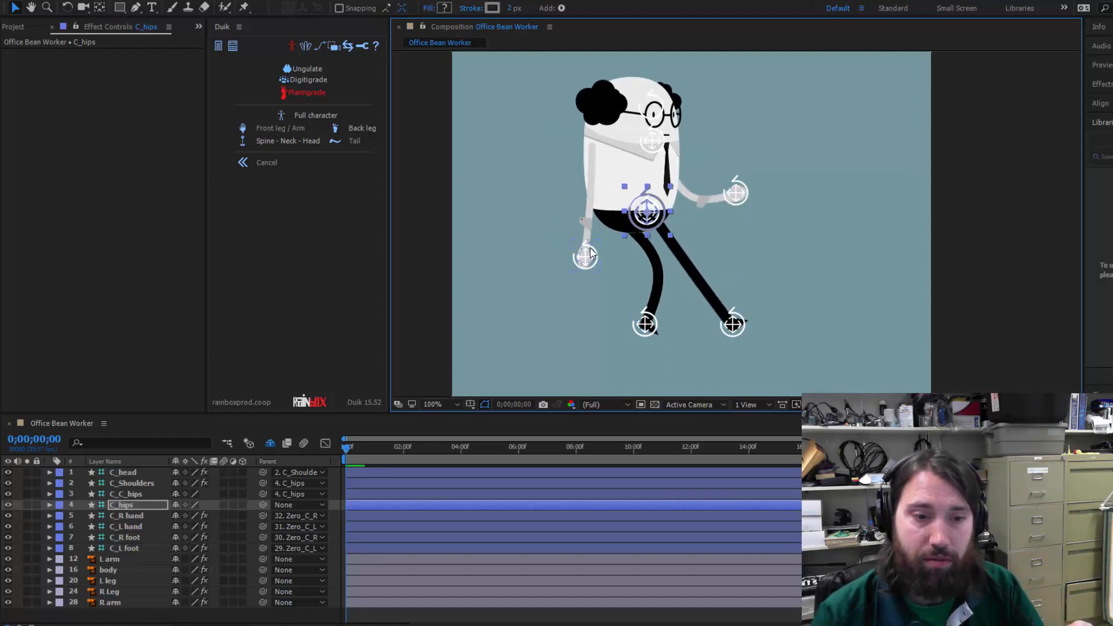